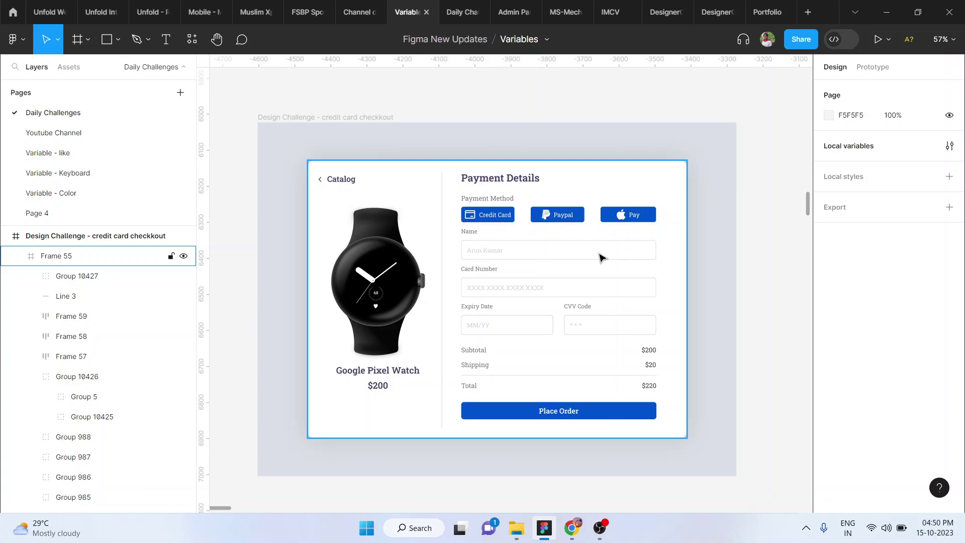
- Add a 1440 × 1024 Desktop frame and place it directly below the credit card checkout design
scroll(601, 257, left, 5)
scroll(602, 257, down, 2)
scroll(602, 258, right, 6)
scroll(601, 258, left, 1)
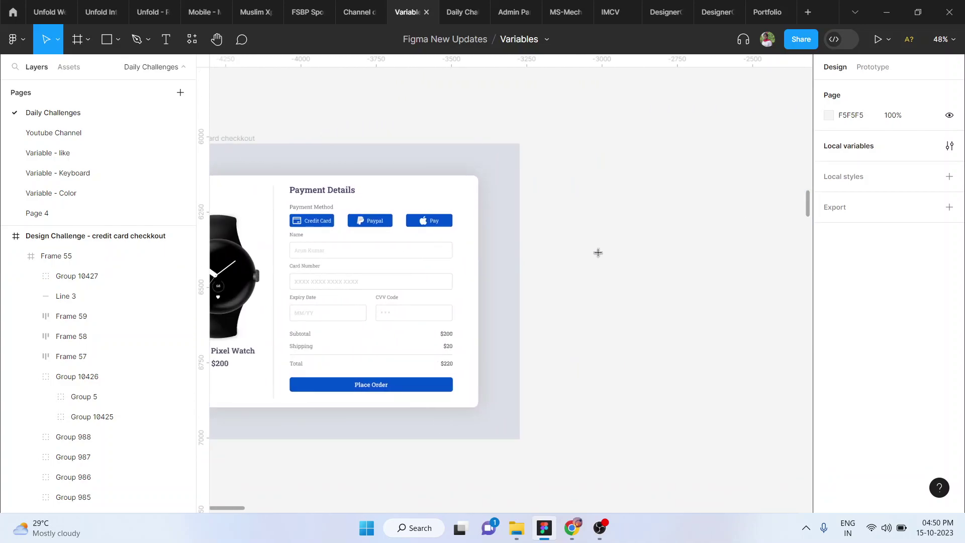
key(f)
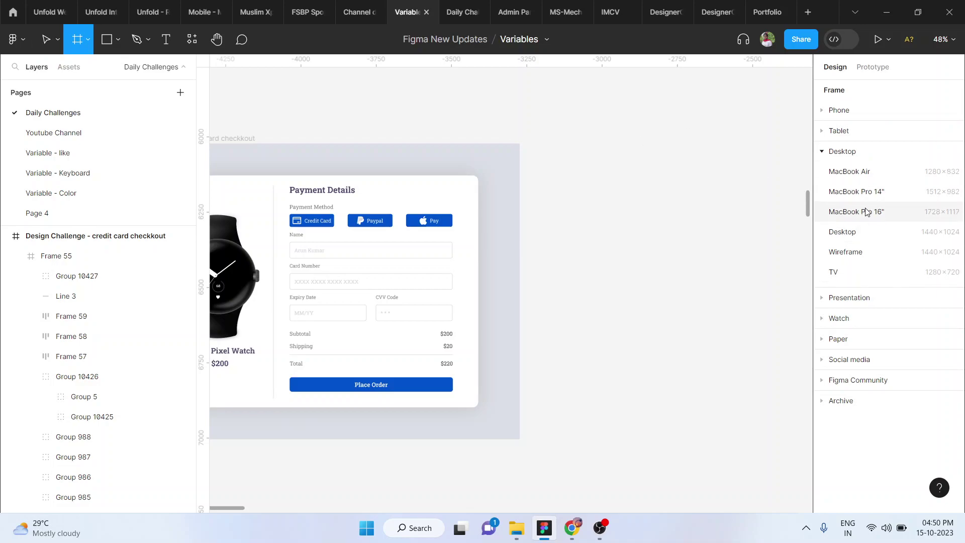
click(844, 231)
drag(719, 221, 564, 351)
- Fill the new desktop frame with the background colour DBDFE7 sampled from the checkout design
scroll(552, 358, up, 3)
key(i)
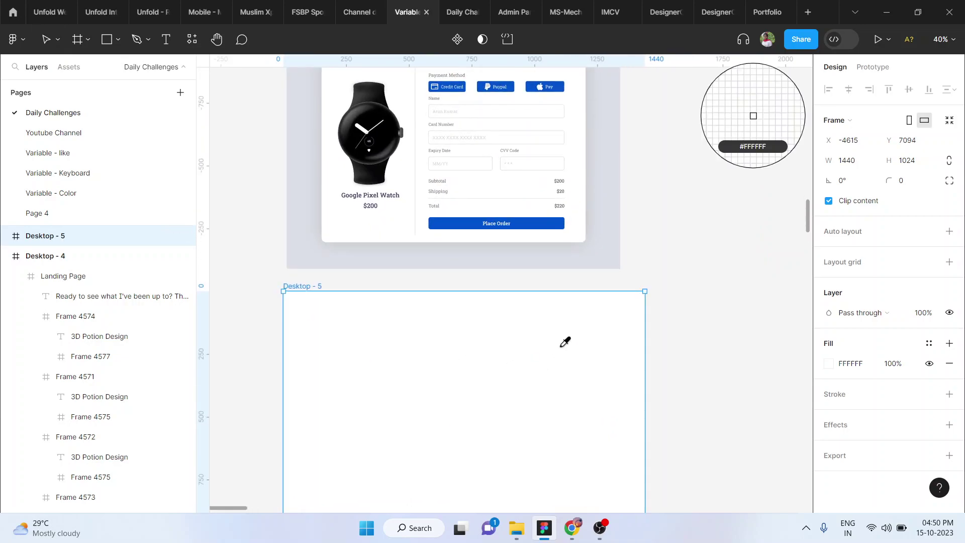
click(534, 265)
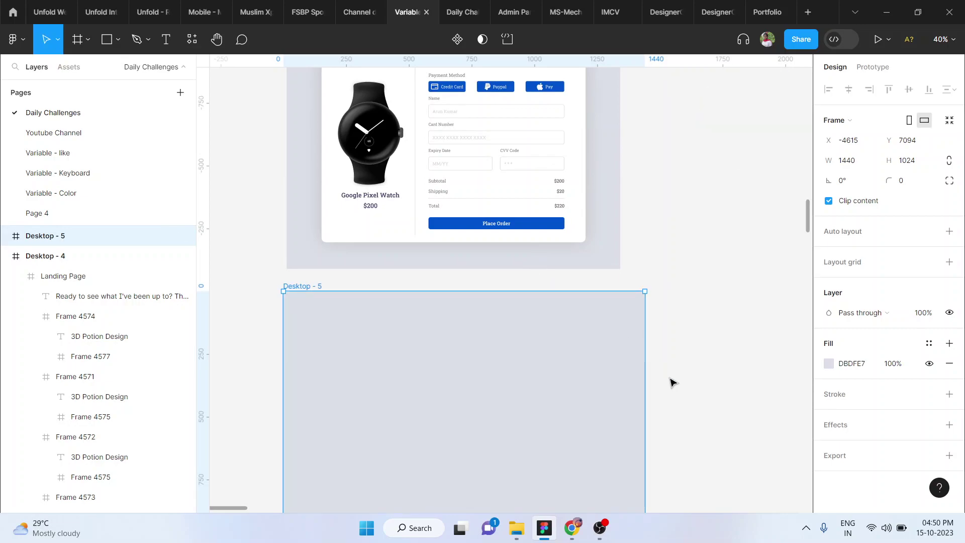
- Move the new desktop frame to the right of the checkout design with a small gap between them
scroll(674, 381, right, 3)
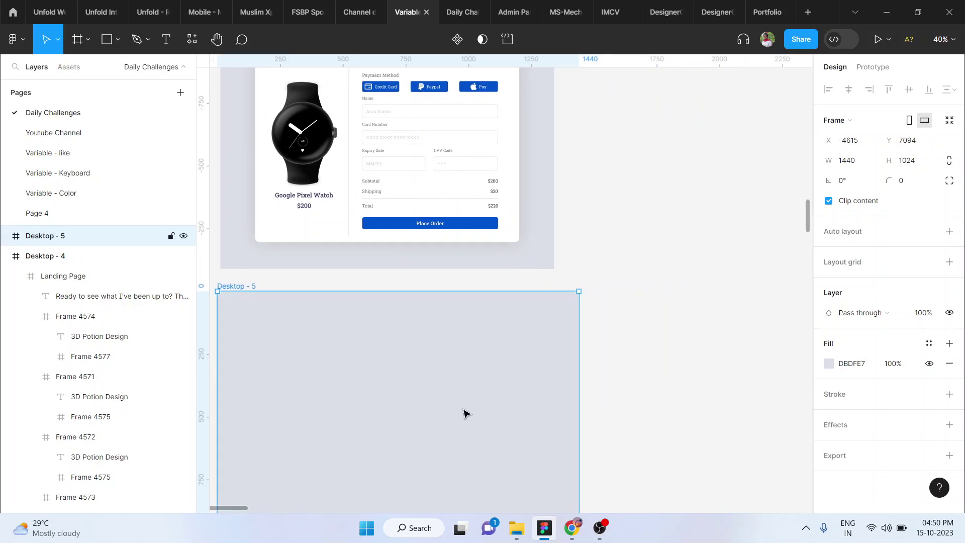
scroll(434, 413, down, 3)
drag(435, 413, 673, 258)
scroll(674, 259, up, 3)
scroll(673, 259, up, 3)
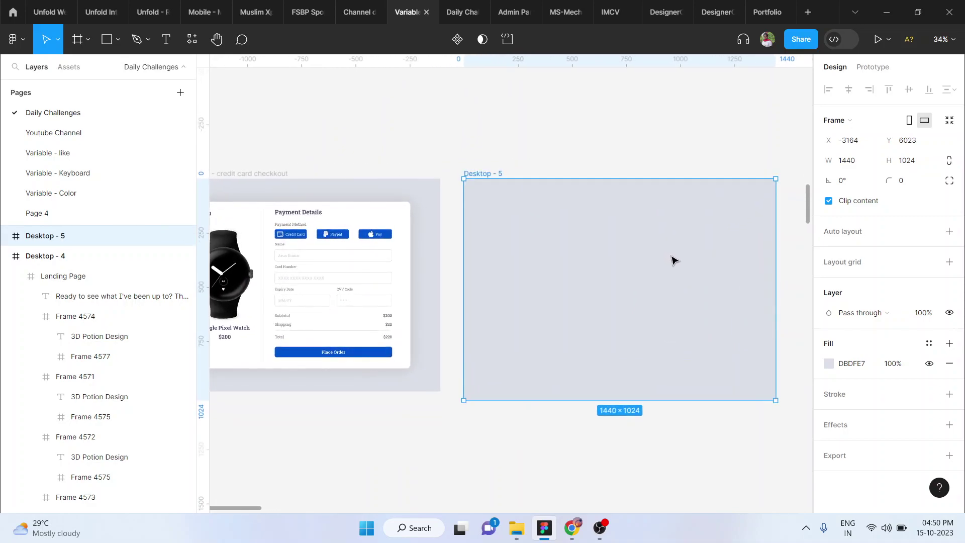
drag(621, 261, 612, 261)
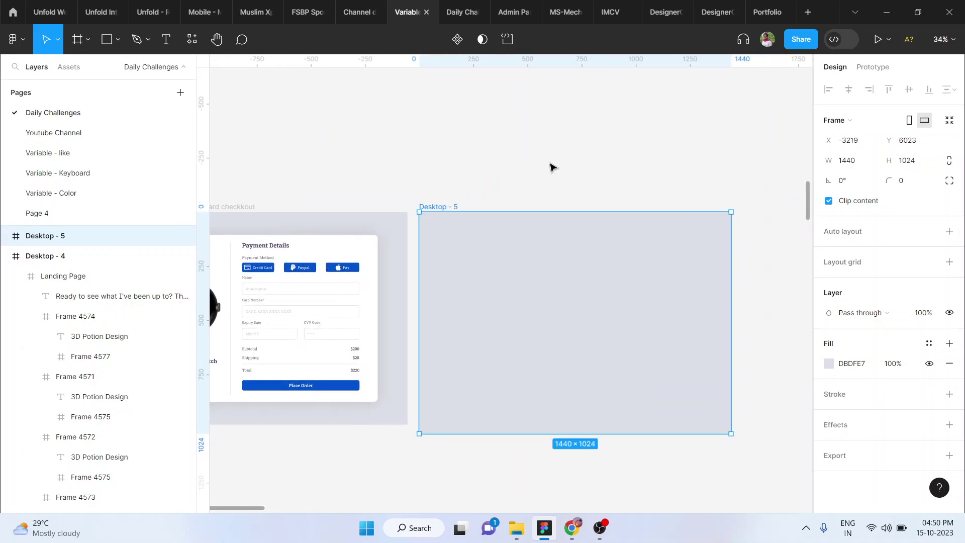
- Draw an inner frame of about 1207 × 775 inside the desktop frame and give it a white FFFFFF fill
click(551, 166)
key(f)
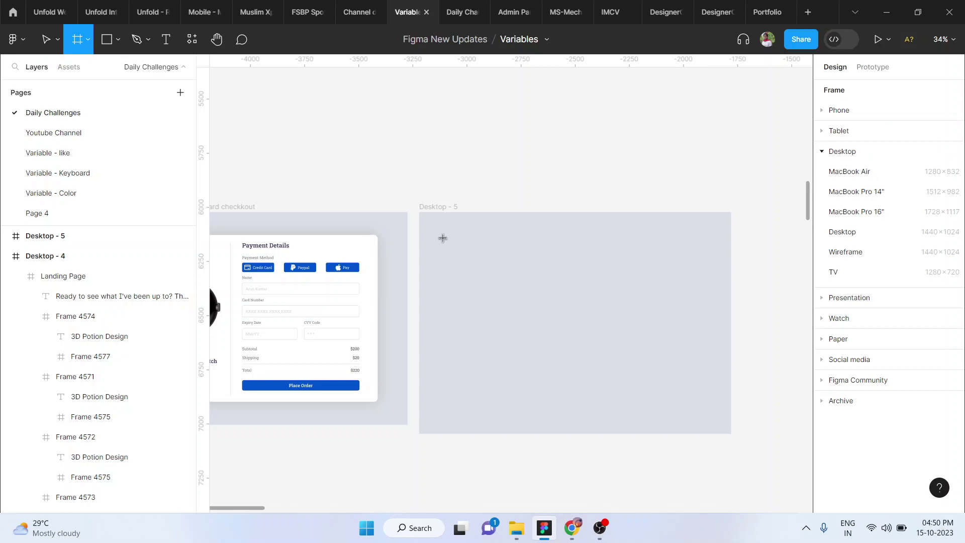
drag(442, 238, 703, 406)
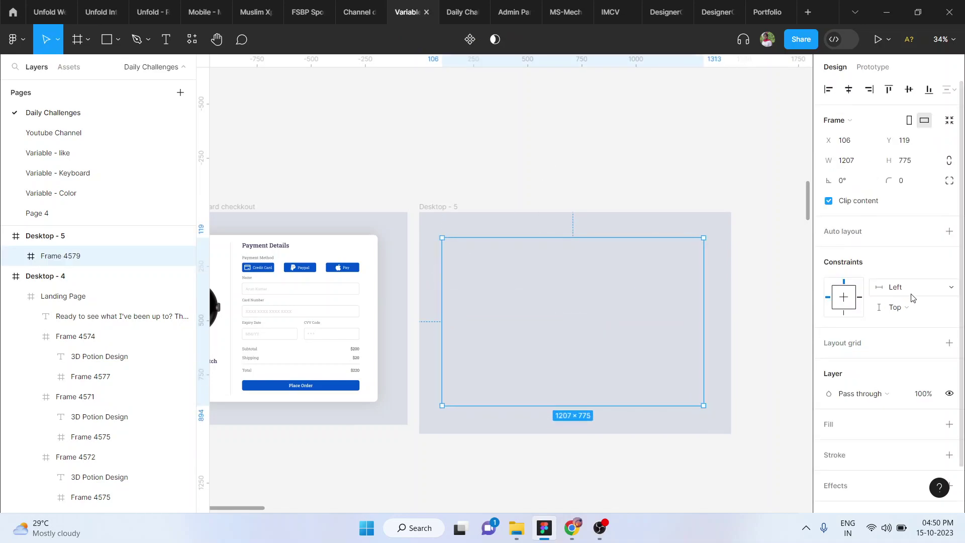
click(949, 423)
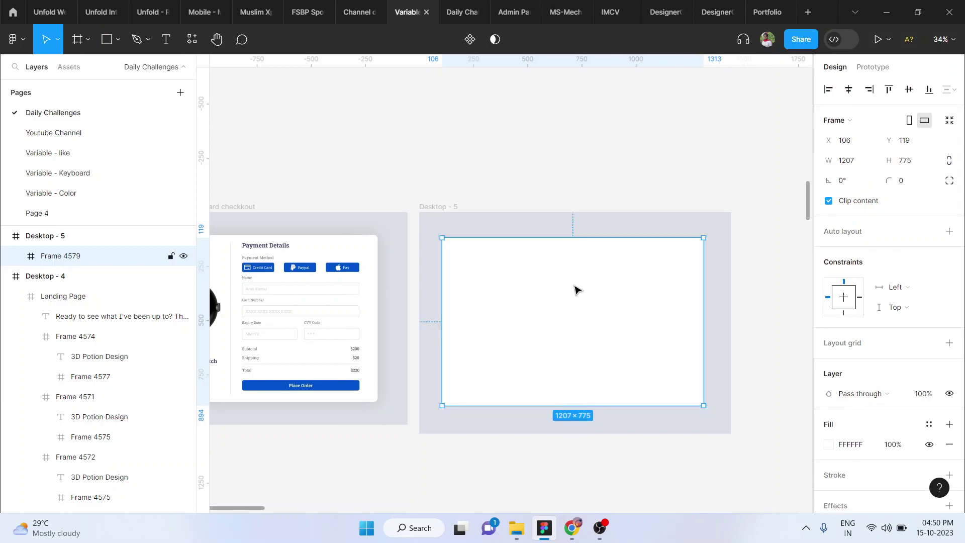
scroll(574, 287, down, 2)
scroll(575, 289, up, 1)
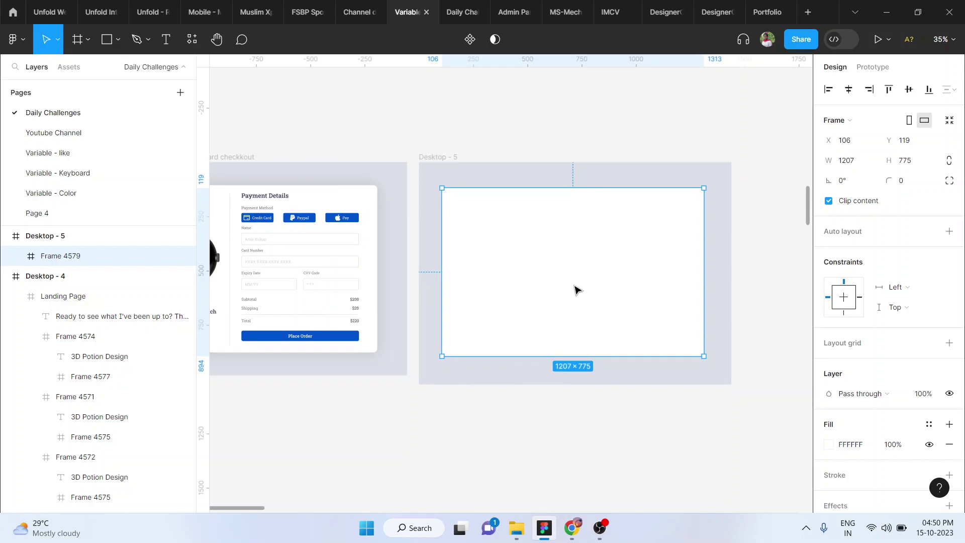
- Move the desktop frame with its white inner frame back below the checkout design, nearly aligned with its left edge
scroll(607, 299, left, 2)
drag(465, 157, 222, 383)
scroll(222, 383, left, 5)
scroll(222, 383, down, 3)
drag(406, 388, 387, 380)
scroll(356, 207, up, 5)
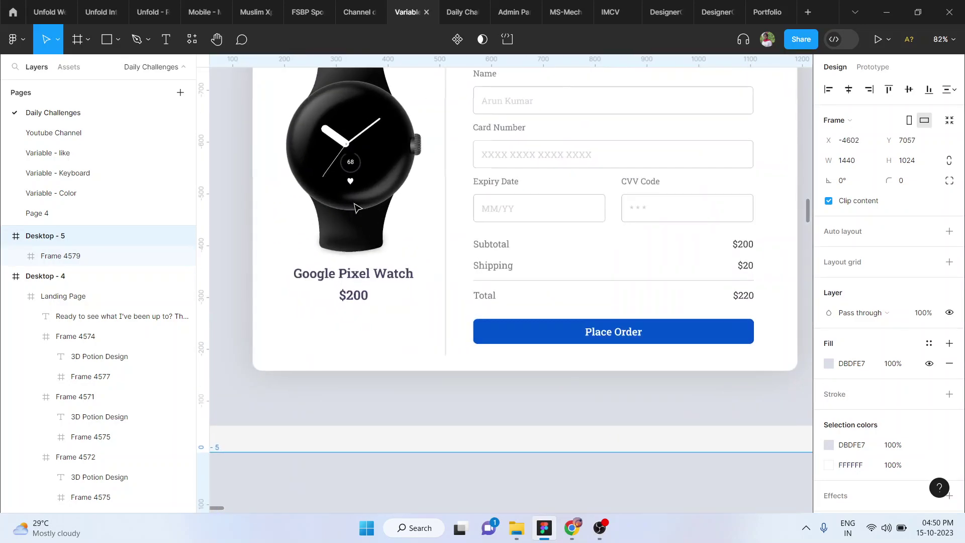
scroll(356, 208, up, 3)
scroll(356, 207, left, 1)
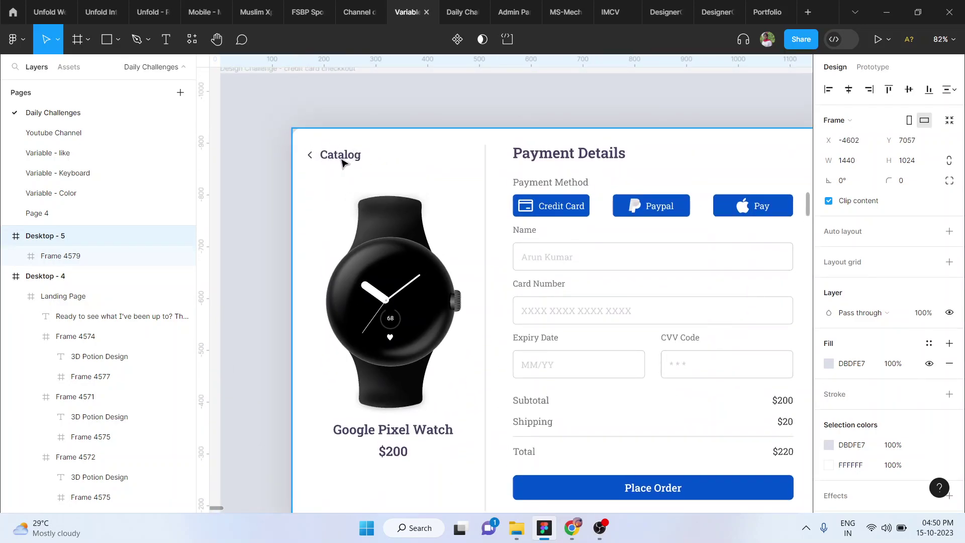
scroll(345, 157, down, 5)
scroll(366, 268, down, 3)
- Add a layout grid to the white inner frame and set it to 12 columns
click(364, 301)
scroll(364, 302, down, 2)
scroll(365, 301, down, 1)
scroll(364, 301, left, 1)
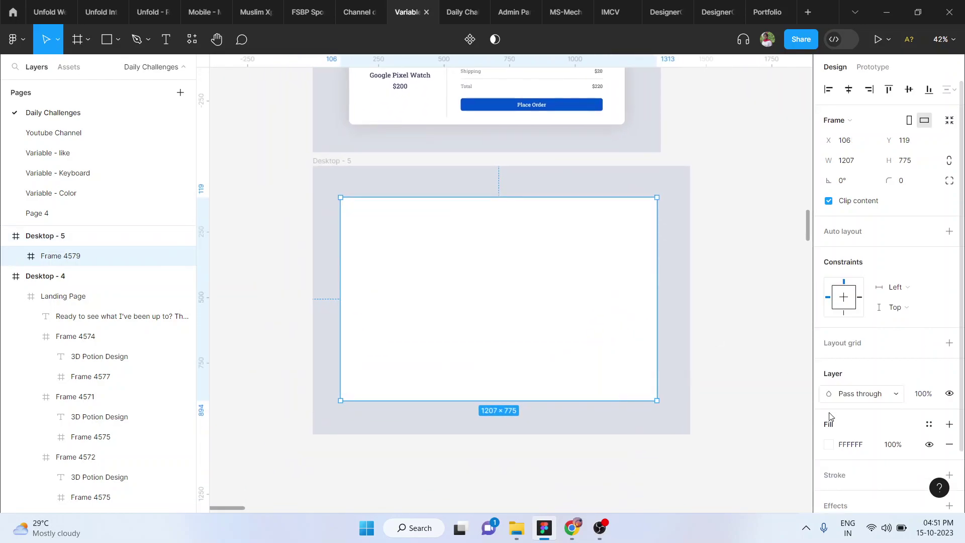
click(850, 346)
click(829, 363)
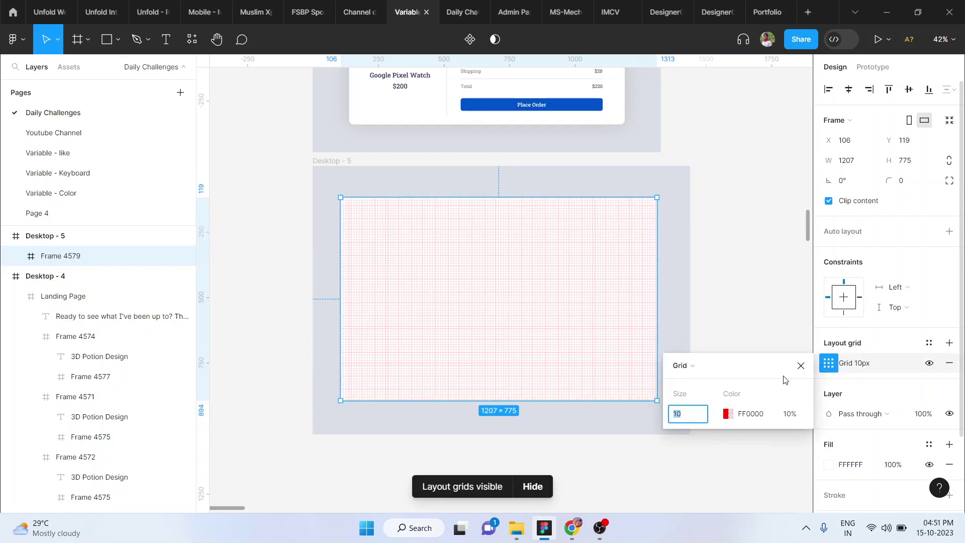
click(700, 369)
click(702, 380)
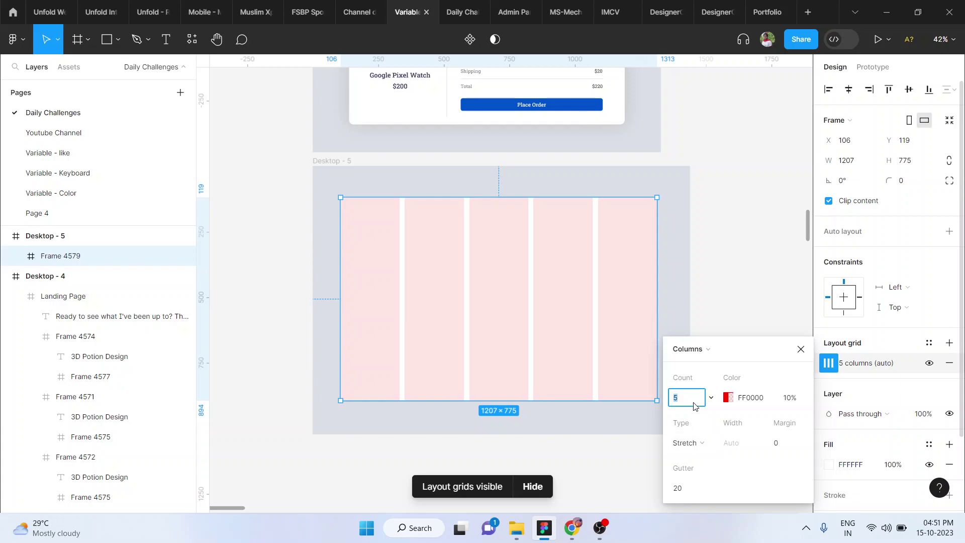
key(Return)
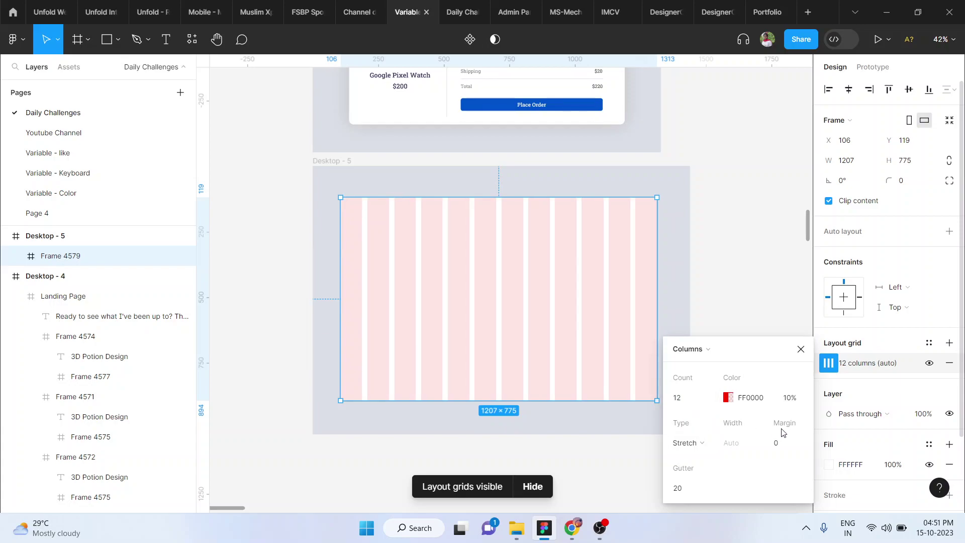
- Set the margin of the inner frame's column grid to 40
click(788, 441)
text(400)
key(Return)
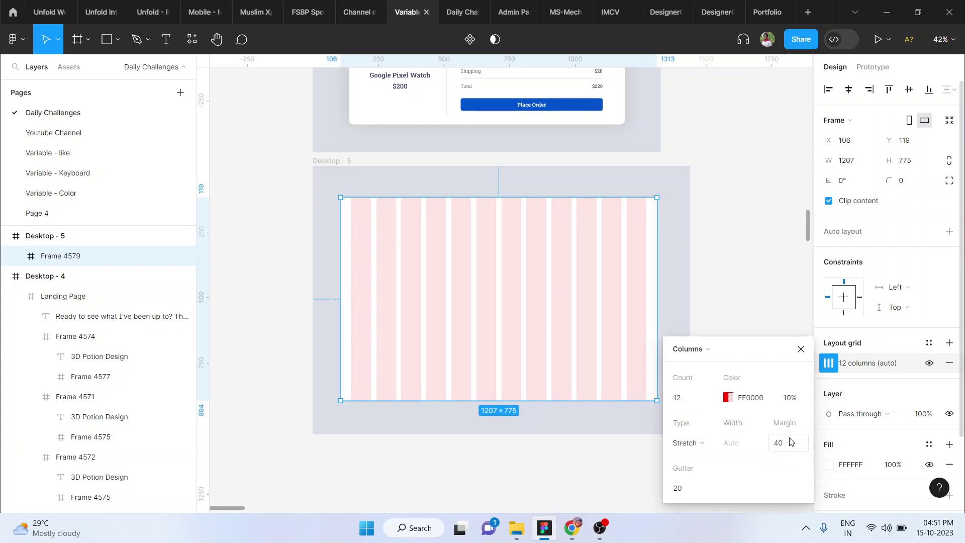
click(687, 491)
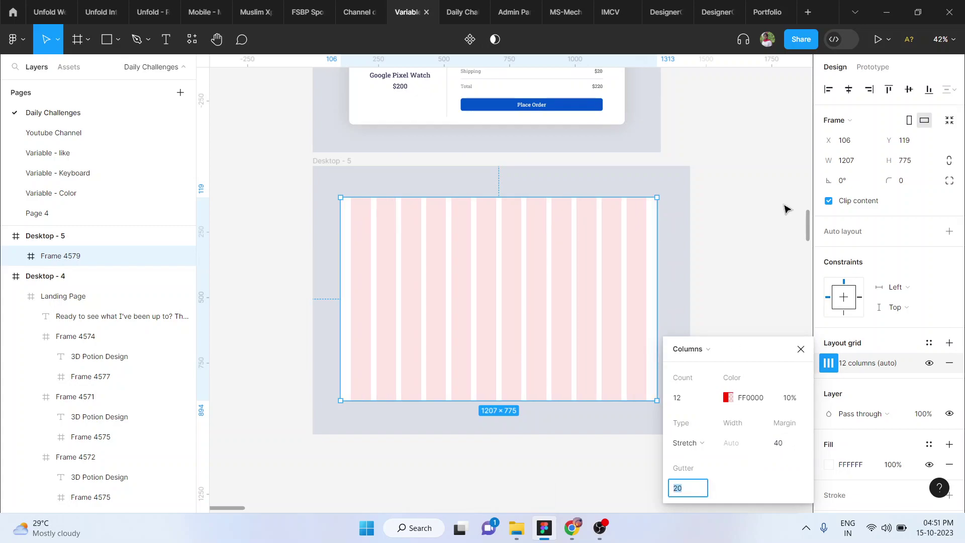
click(752, 209)
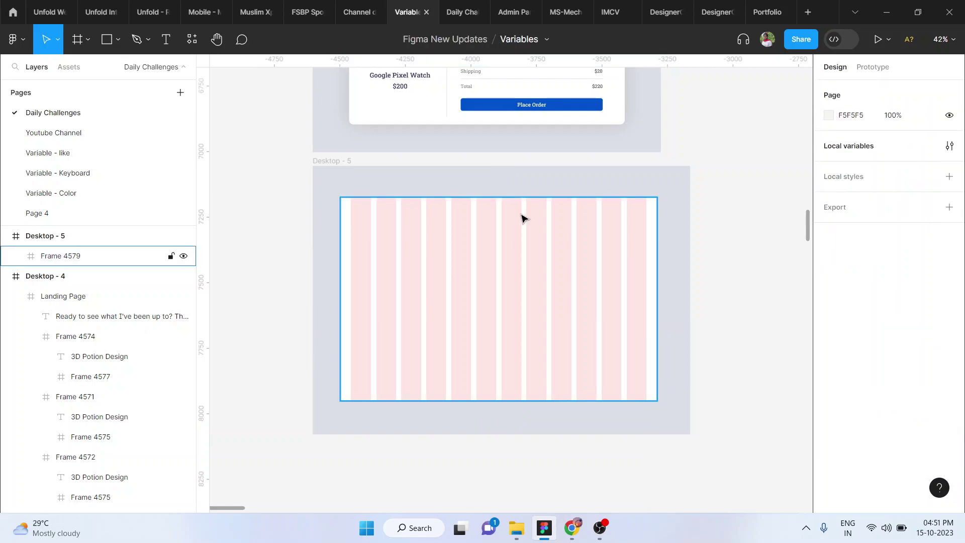
- Copy the Catalog text from the checkout design into the inner frame's upper-left area, at X 72, Y 54
scroll(523, 218, up, 2)
scroll(523, 217, up, 2)
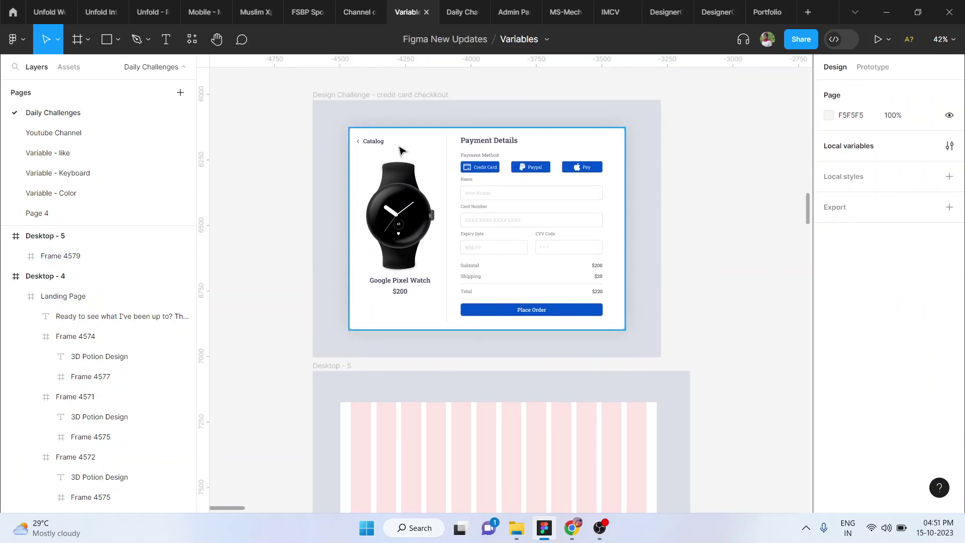
ctrl+click(372, 142)
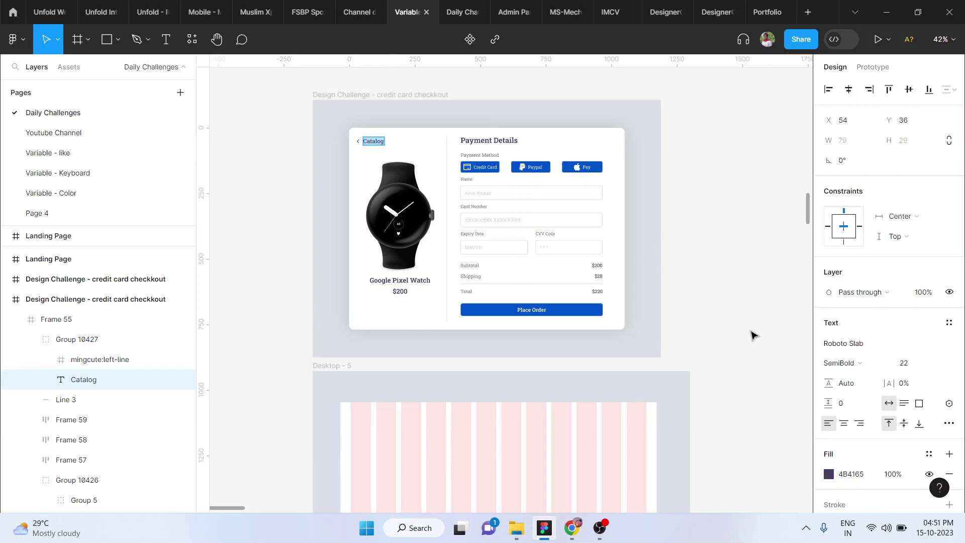
key(Escape)
drag(372, 145, 375, 420)
scroll(370, 428, up, 5)
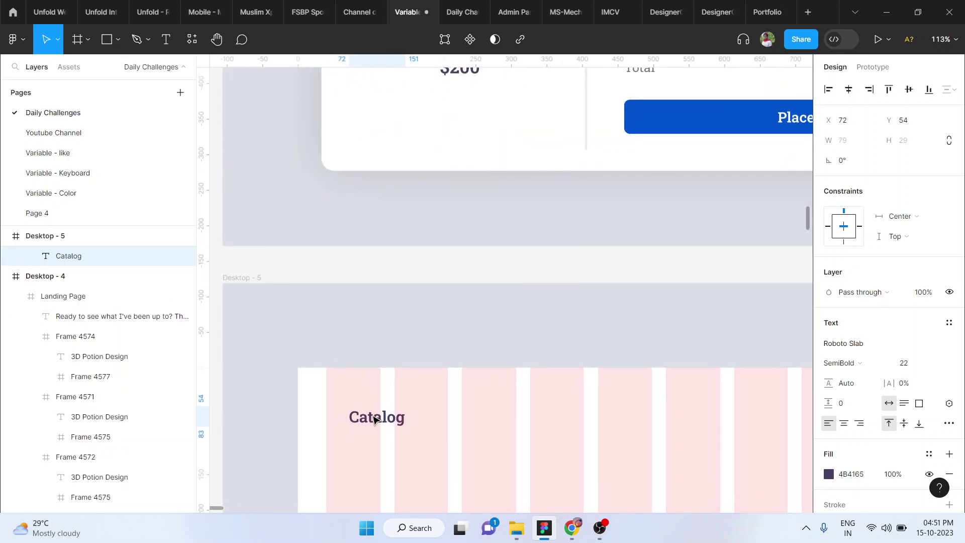
scroll(374, 420, down, 5)
scroll(374, 420, down, 3)
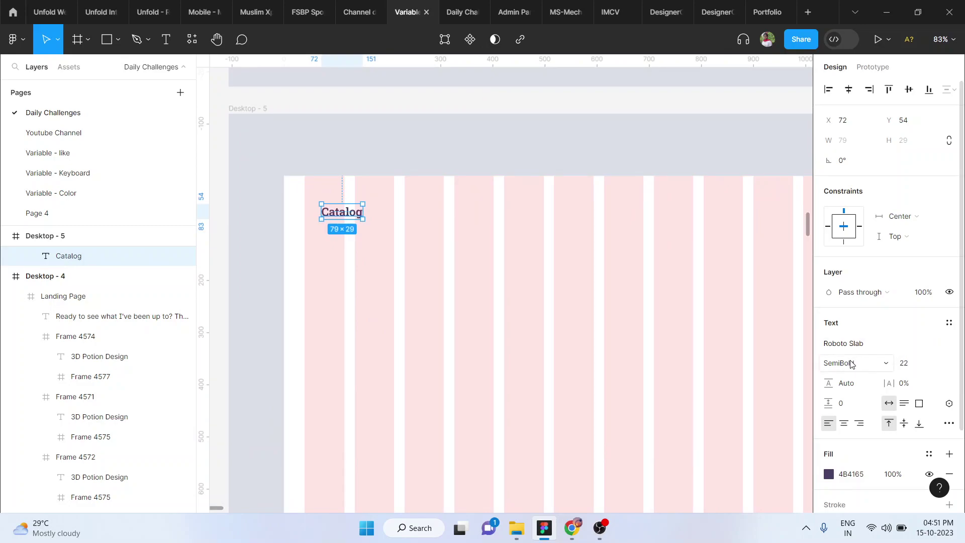
scroll(422, 235, down, 4)
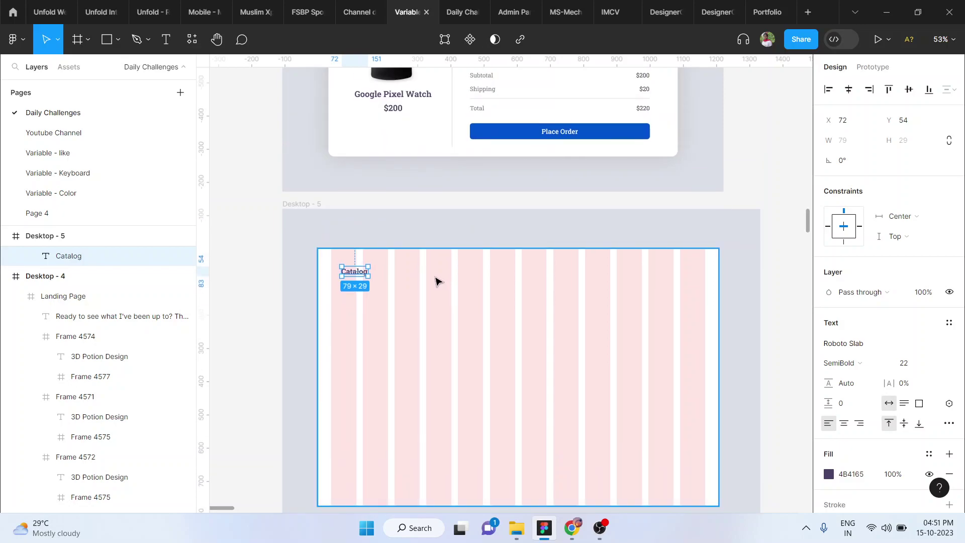
click(762, 271)
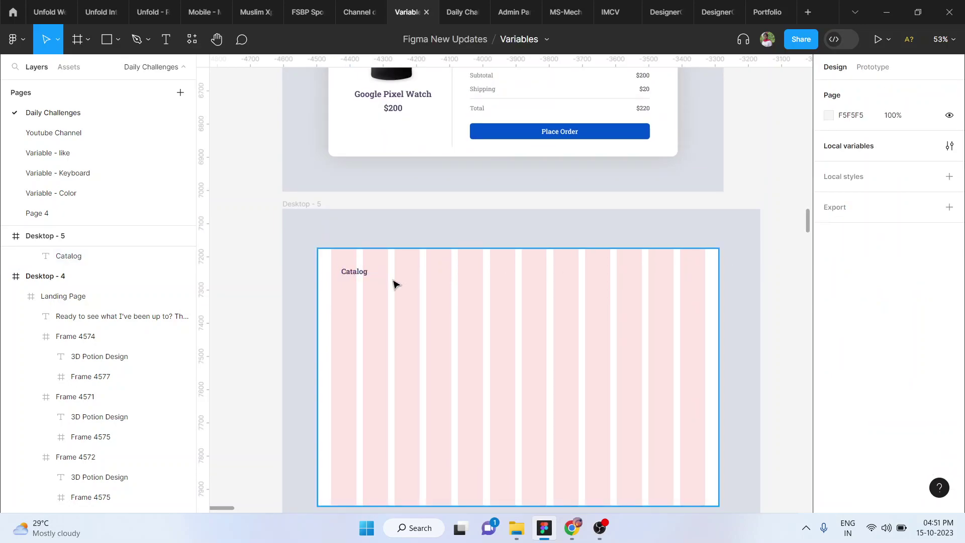
- Copy the watch illustration out of the checkout design onto the empty canvas to its left
scroll(393, 283, up, 5)
scroll(424, 290, down, 1)
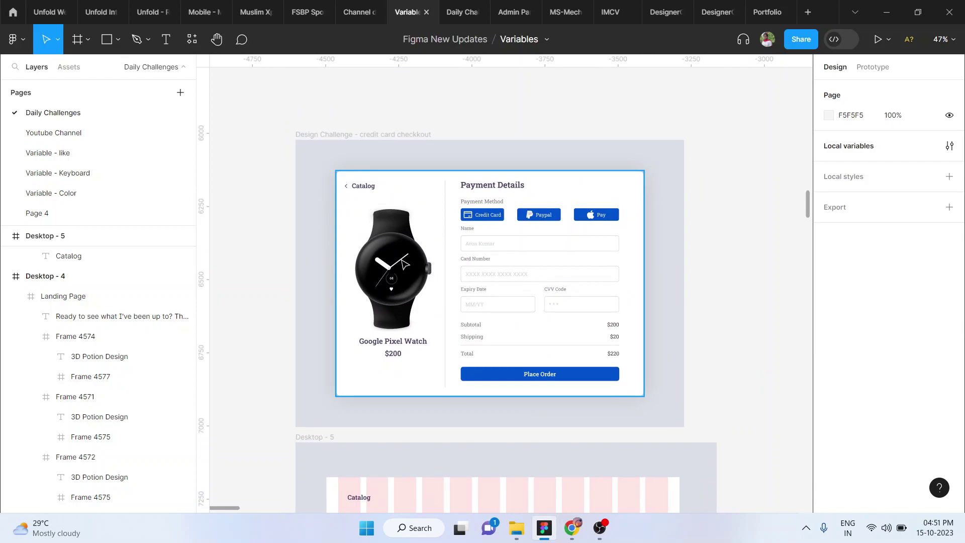
click(404, 265)
scroll(403, 265, down, 2)
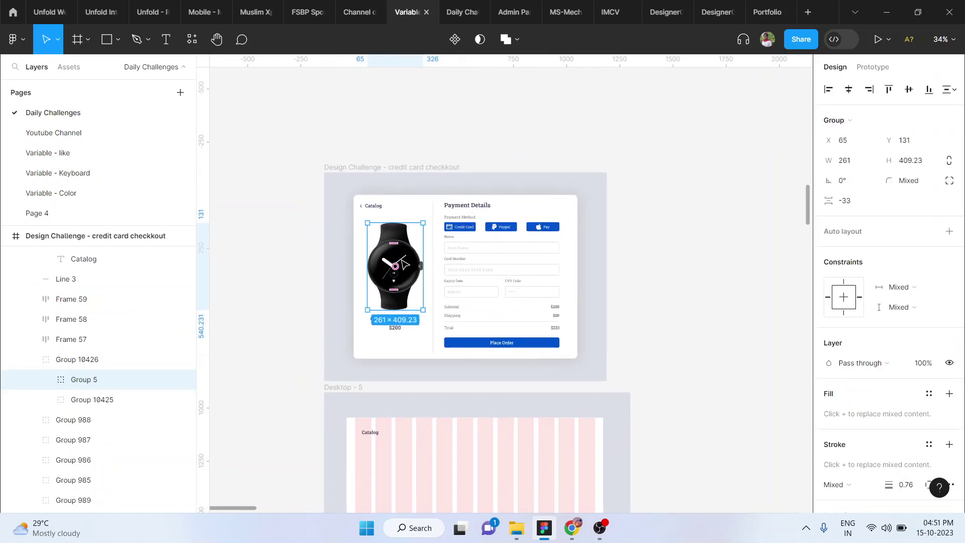
drag(404, 265, 299, 273)
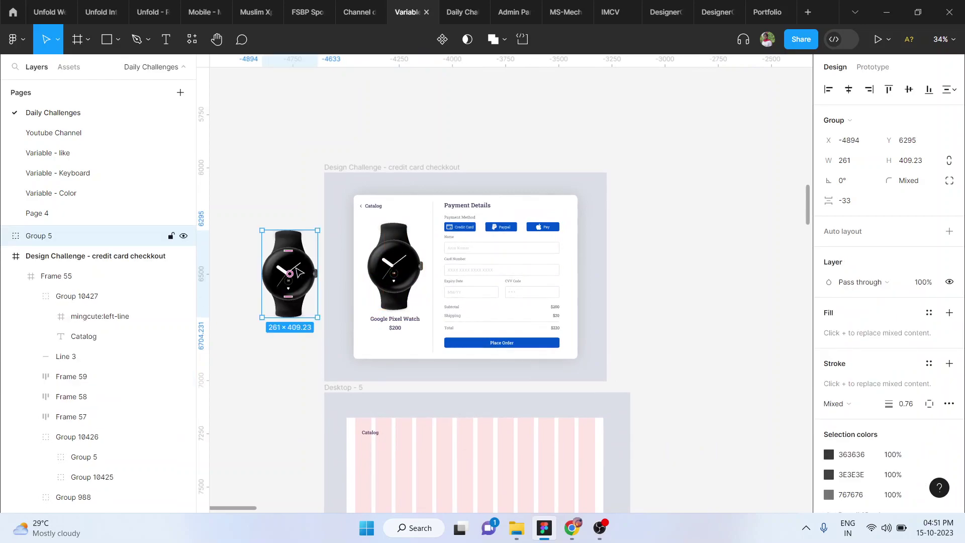
ctrl+click(299, 272)
scroll(298, 272, up, 5)
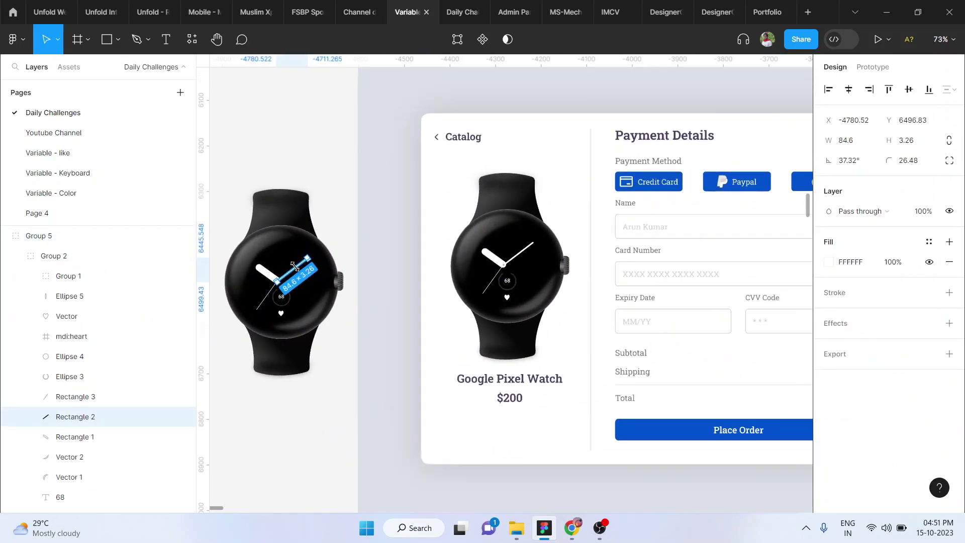
double_click(297, 271)
key(Escape)
double_click(275, 232)
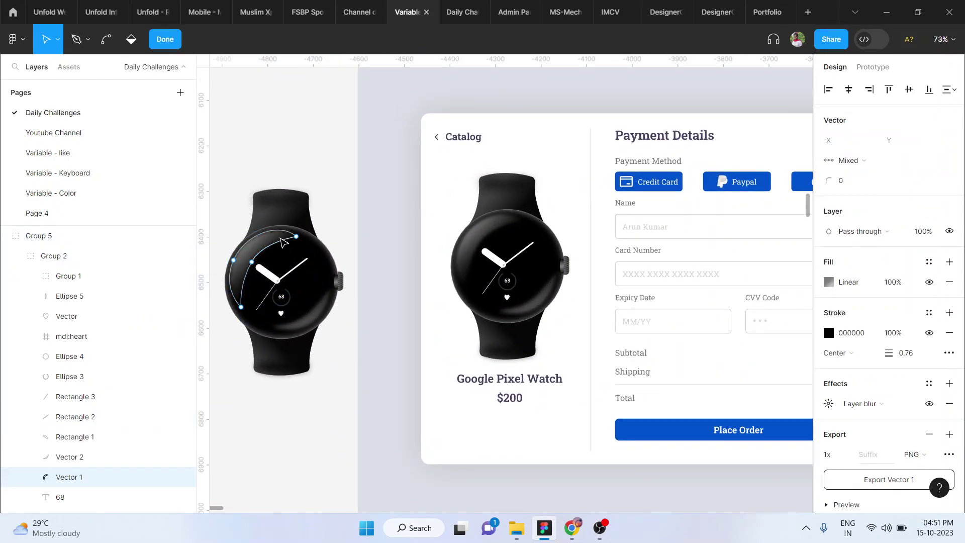
key(Escape)
key(Escape)
- Move the copied watch into the inner frame below the Catalog text, at X 72, Y 166
click(316, 239)
scroll(313, 266, down, 4)
drag(313, 274, 431, 353)
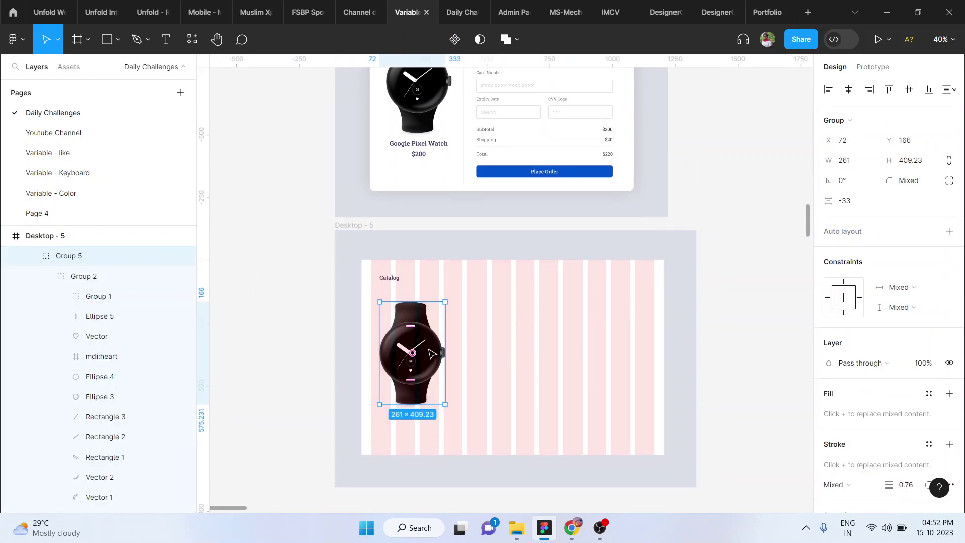
- Duplicate the Catalog text below the watch at X 168, Y 612 and centre-align it
scroll(392, 327, down, 1)
drag(392, 272, 419, 412)
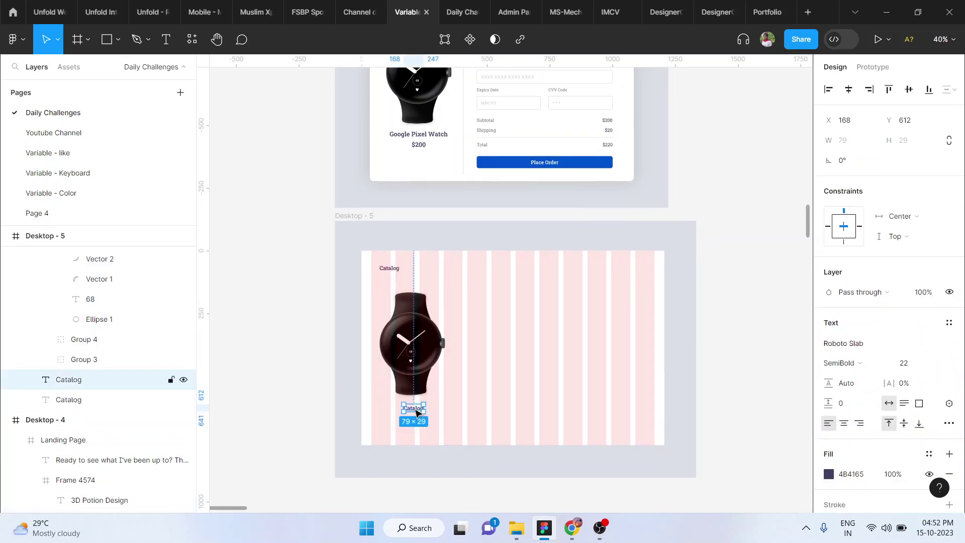
click(844, 423)
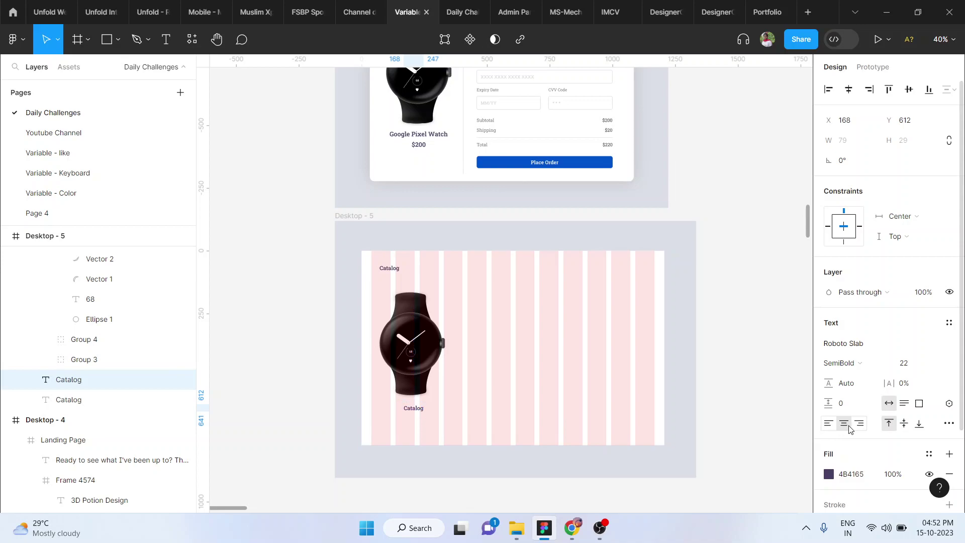
- Change the copied Catalog text below the watch to "Google Pixel Watch"
double_click(408, 406)
text(G)
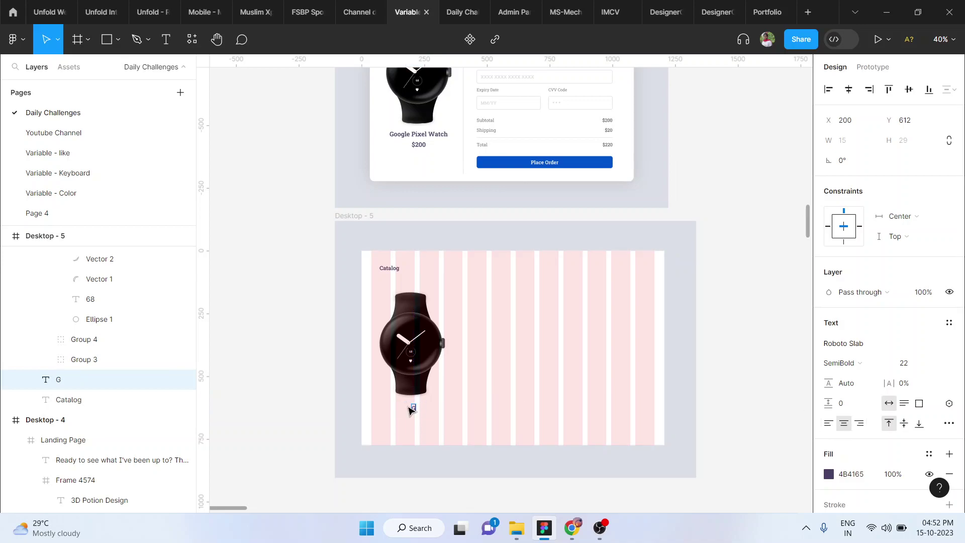
text(oogle Pixel Watch)
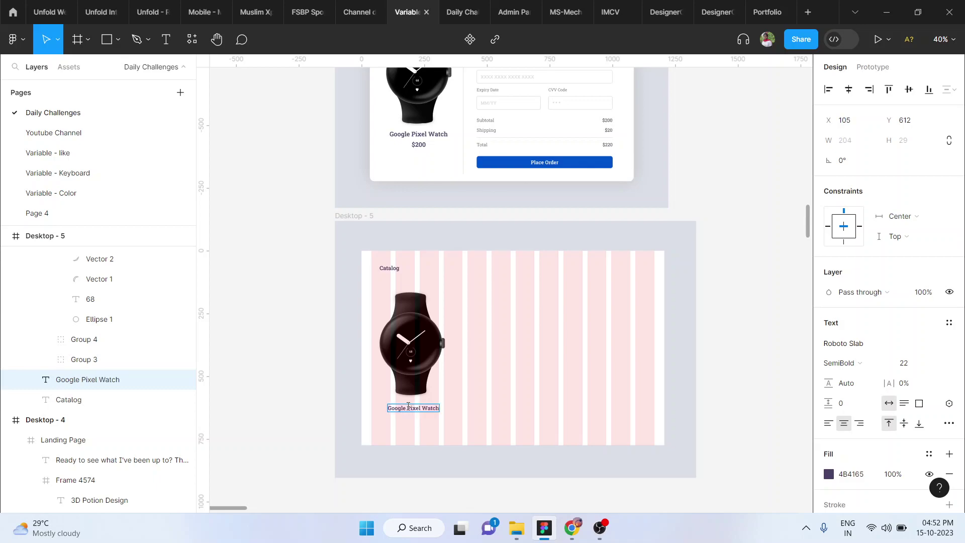
- Duplicate the Google Pixel Watch text below itself, change the copy to "$200" and place it at X 173, Y 648
scroll(433, 421, up, 5)
scroll(433, 421, up, 1)
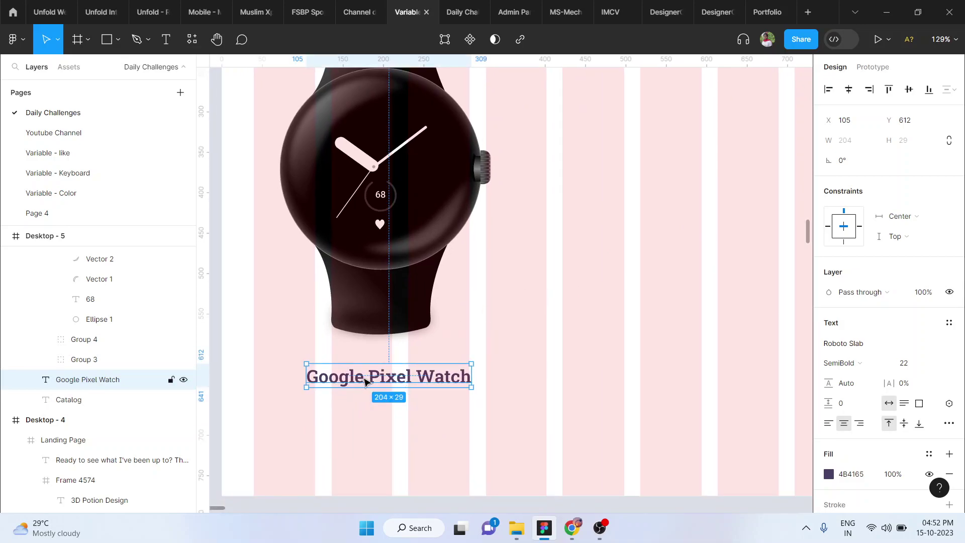
drag(357, 375, 373, 408)
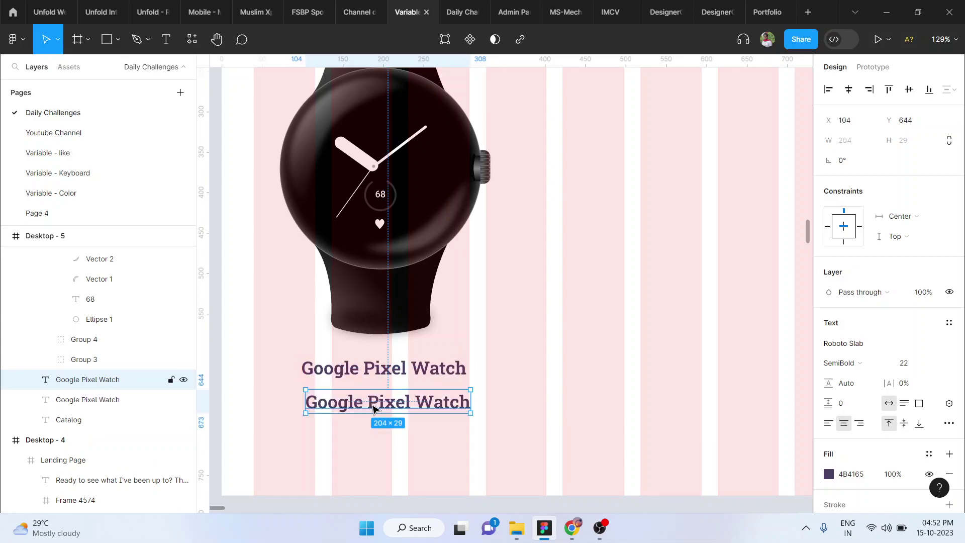
double_click(372, 406)
text($200)
key(Escape)
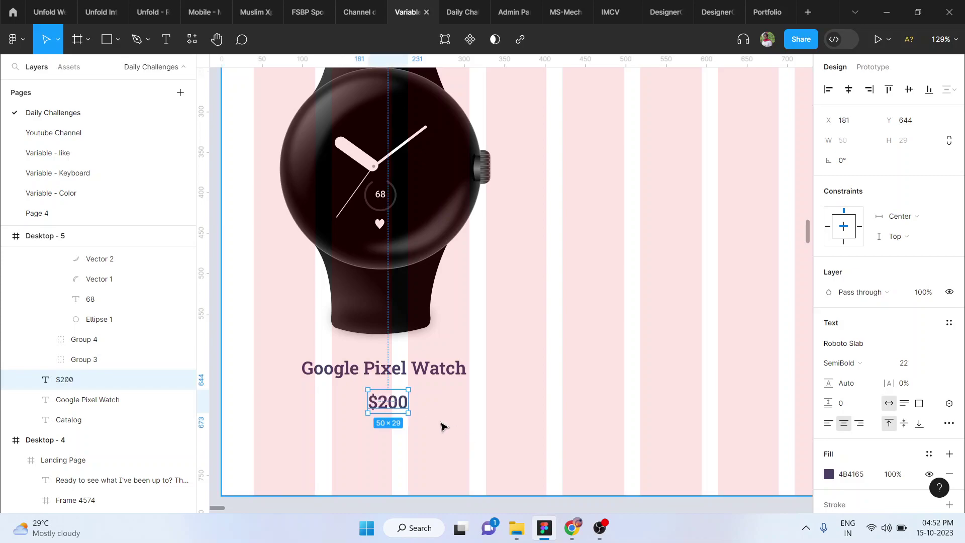
drag(394, 413, 390, 408)
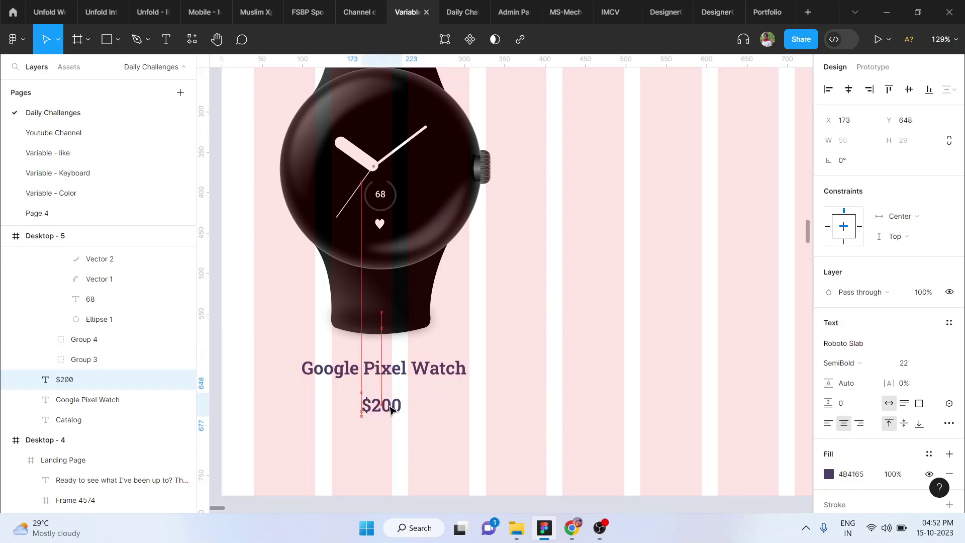
- Open the Iconify plugin and search its icons for "left"
scroll(391, 409, down, 5)
scroll(374, 207, up, 4)
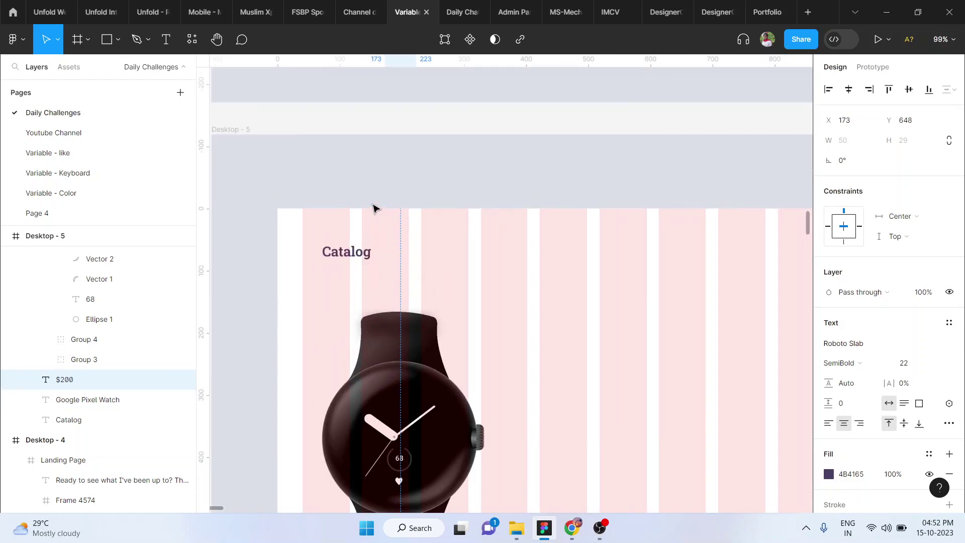
click(439, 166)
scroll(439, 166, up, 1)
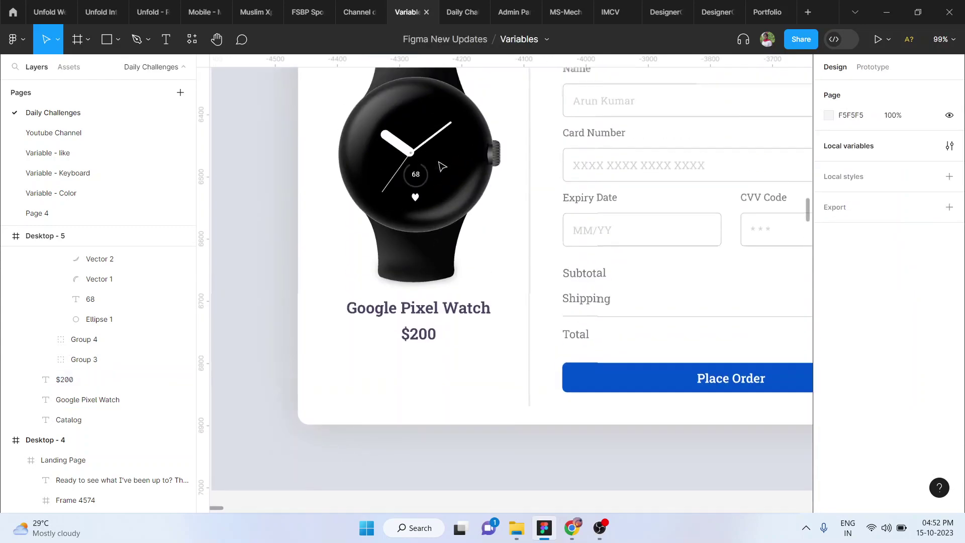
scroll(443, 165, down, 5)
scroll(411, 194, down, 3)
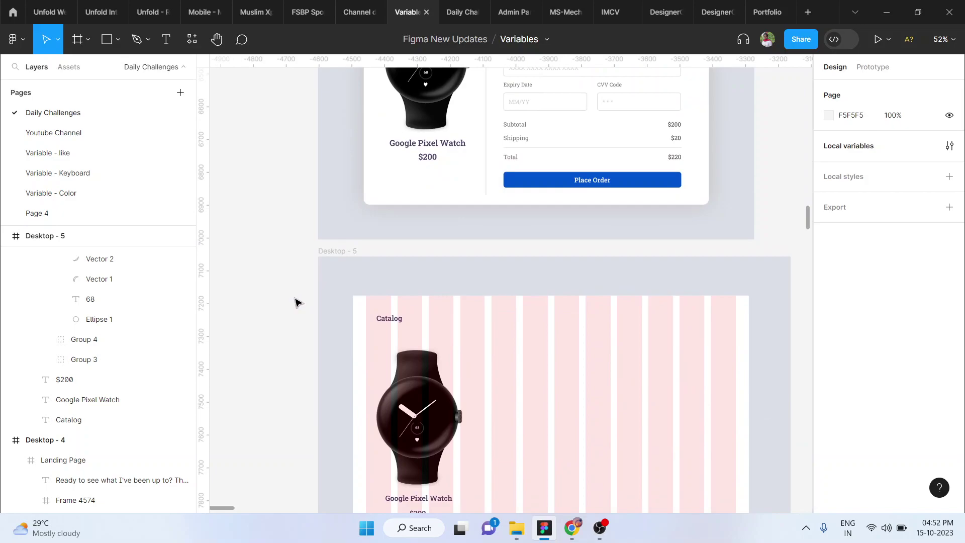
right_click(281, 318)
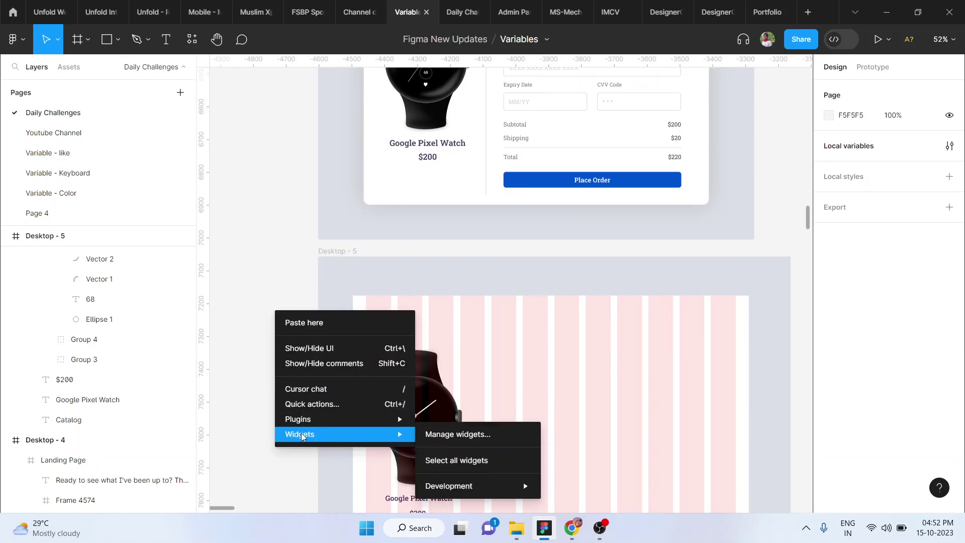
mouse_move(300, 419)
click(462, 255)
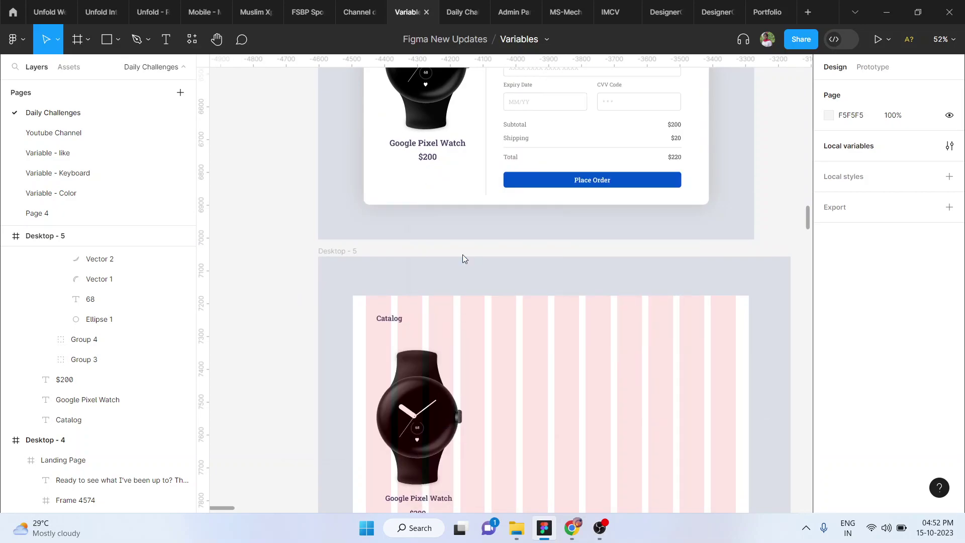
key(ctrl+a)
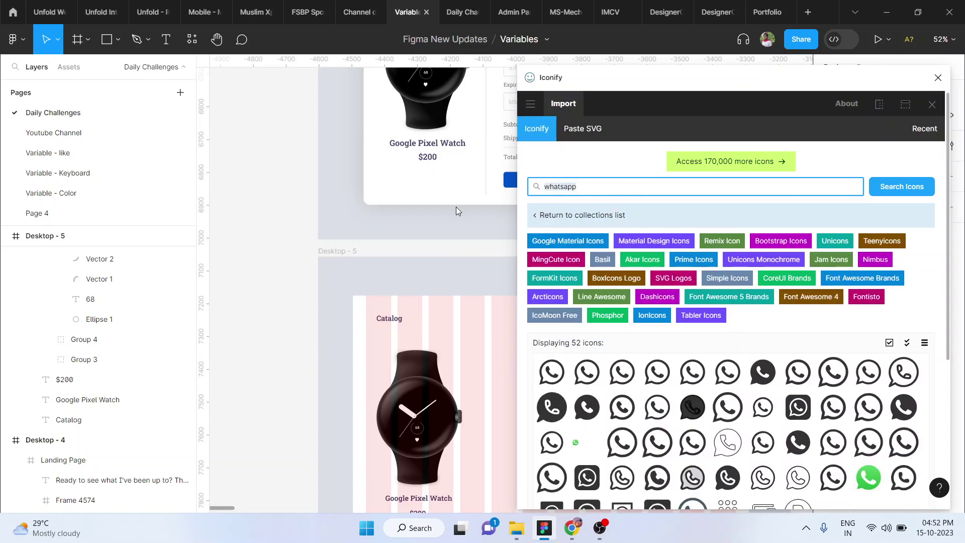
key(BackSpace)
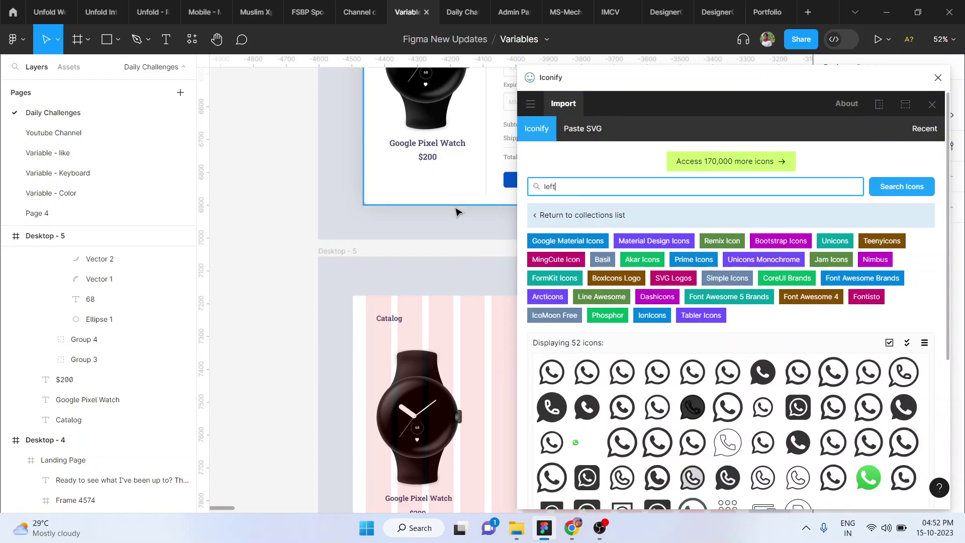
key(Return)
scroll(653, 285, down, 2)
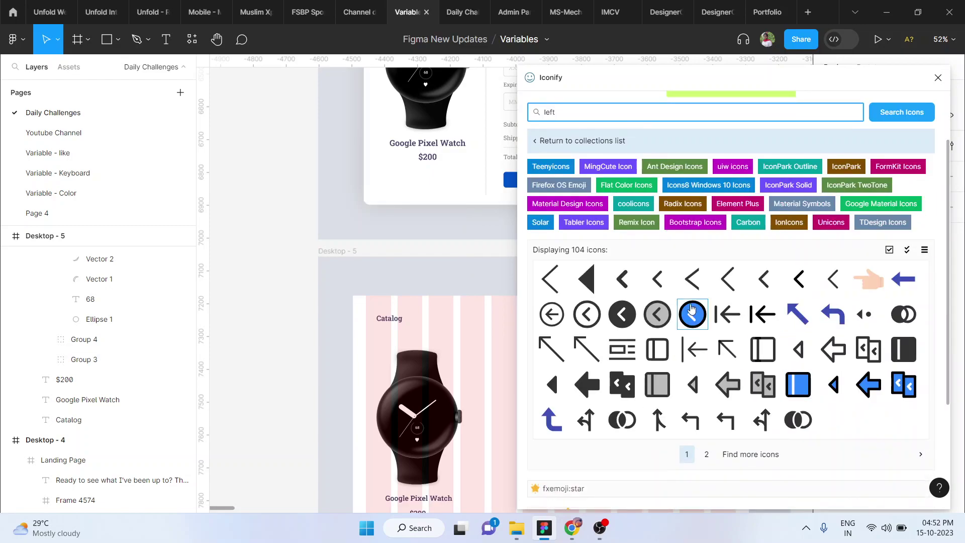
- Import the mingcute:left-line icon into the inner frame at X 396, Y 89, and close Iconify
click(653, 285)
scroll(668, 226, up, 2)
drag(663, 212, 490, 334)
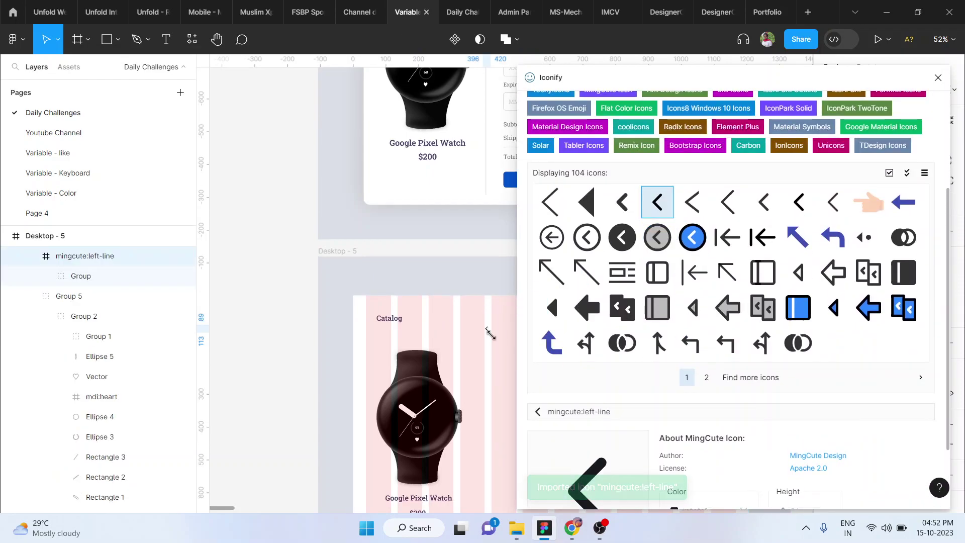
click(937, 77)
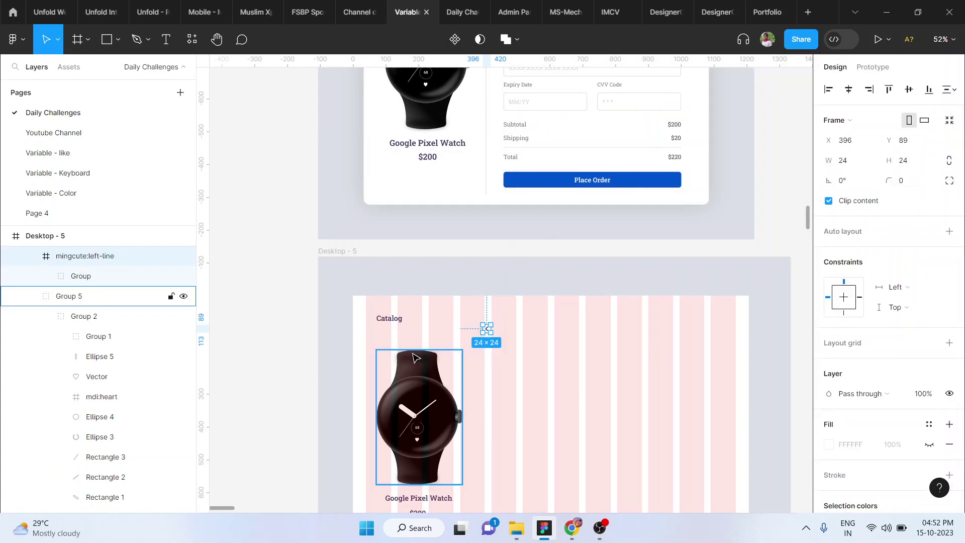
- Place the arrow icon before the Catalog text at X 33, Y 57, and bring the text closer at X 64, Y 53
scroll(415, 358, up, 5)
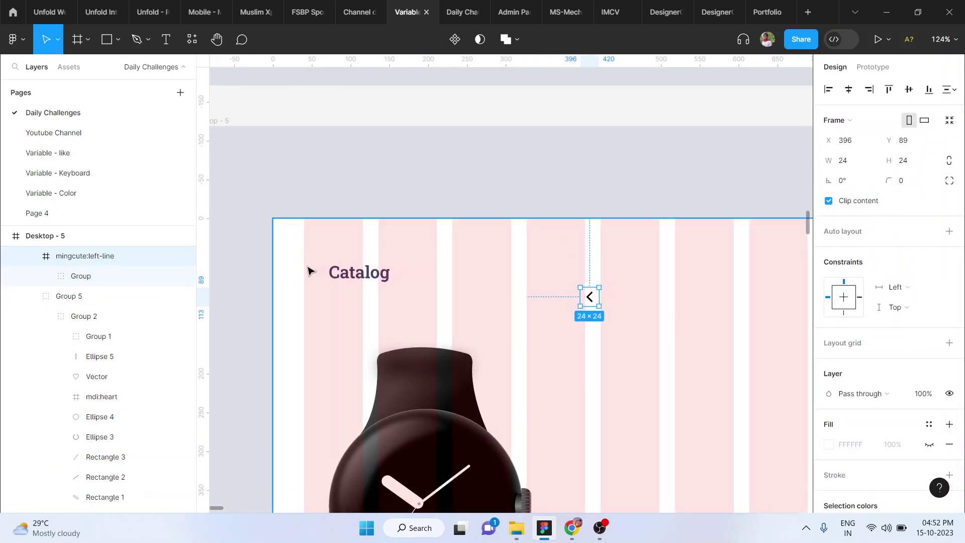
drag(588, 297, 330, 280)
scroll(310, 274, up, 5)
key(Left)
key(Left)
key(Left)
key(Left)
key(Left)
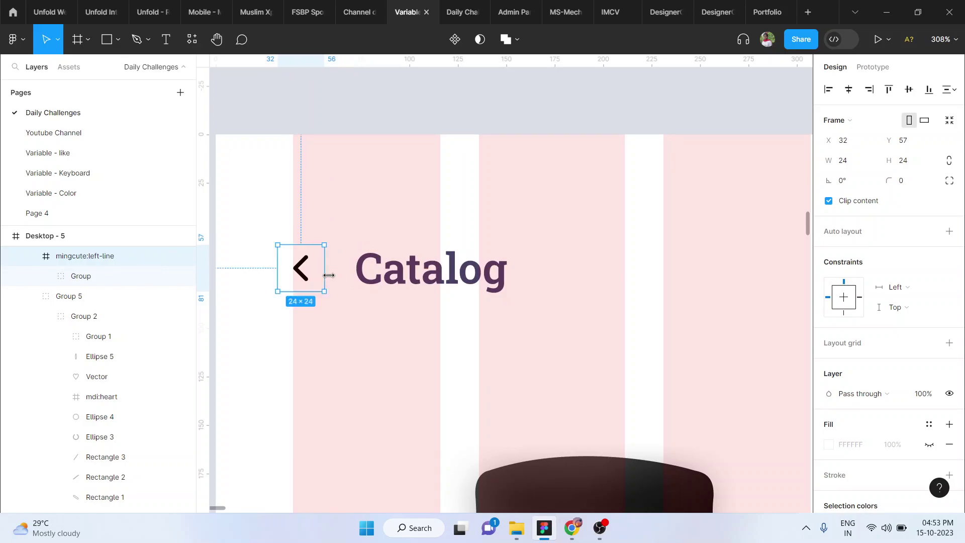
key(Right)
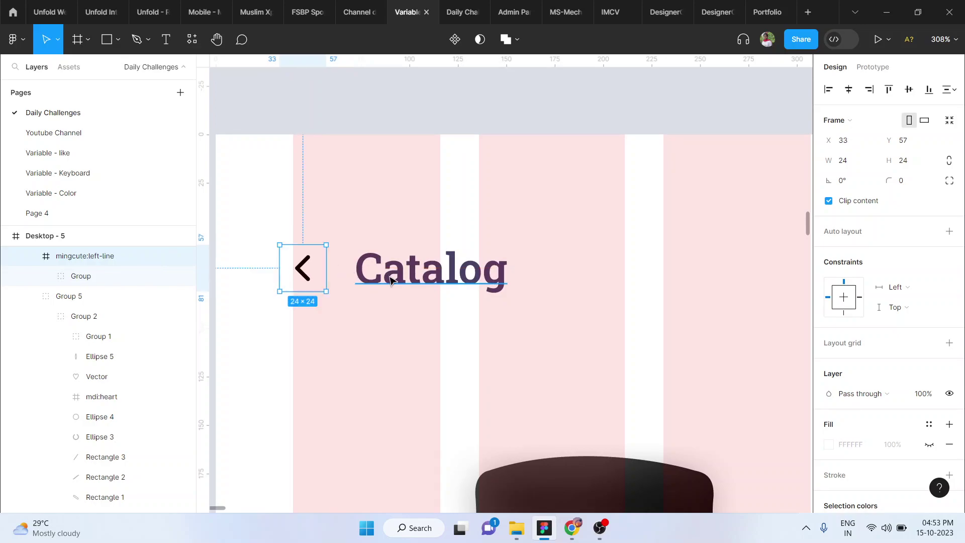
click(402, 280)
drag(402, 279, 387, 278)
- Recolour the arrow icon's vector with the purple sampled from the Catalog text
click(301, 273)
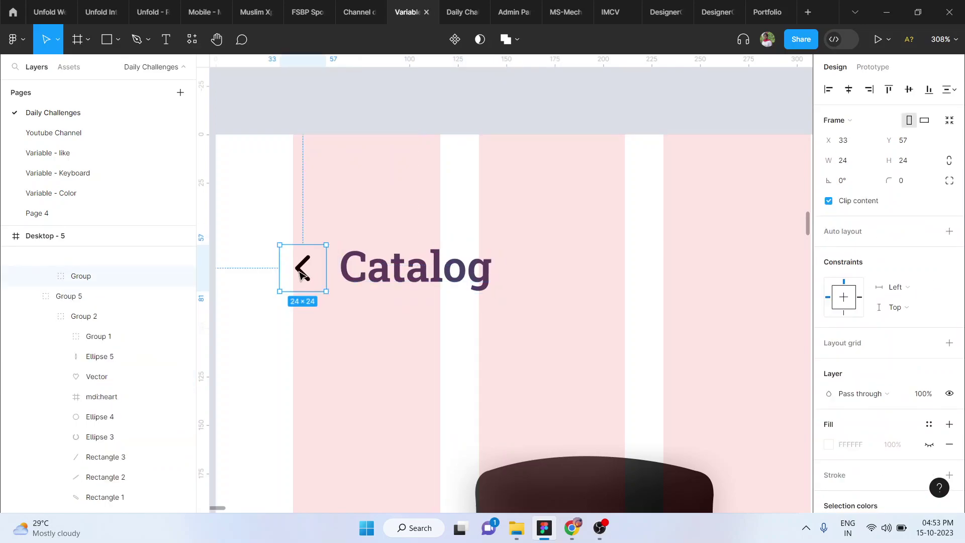
double_click(300, 273)
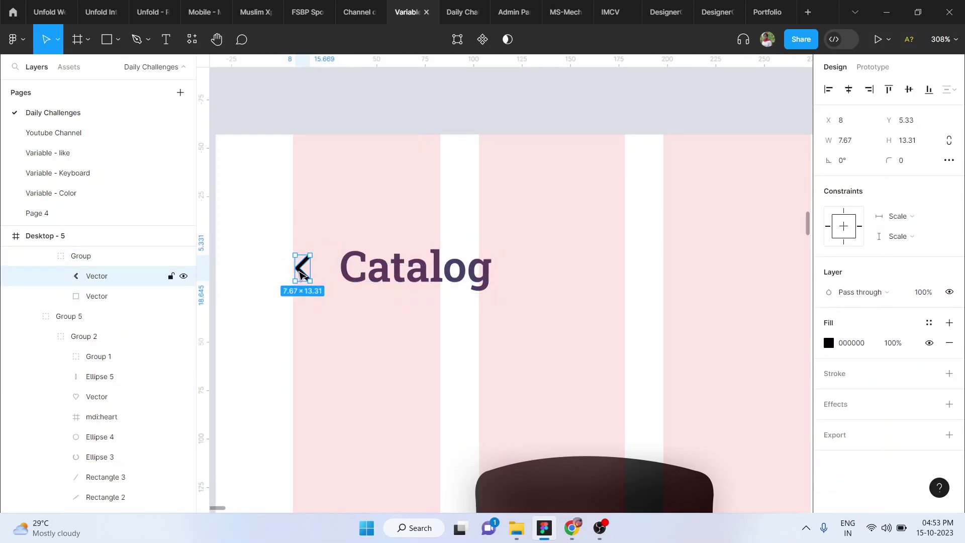
key(i)
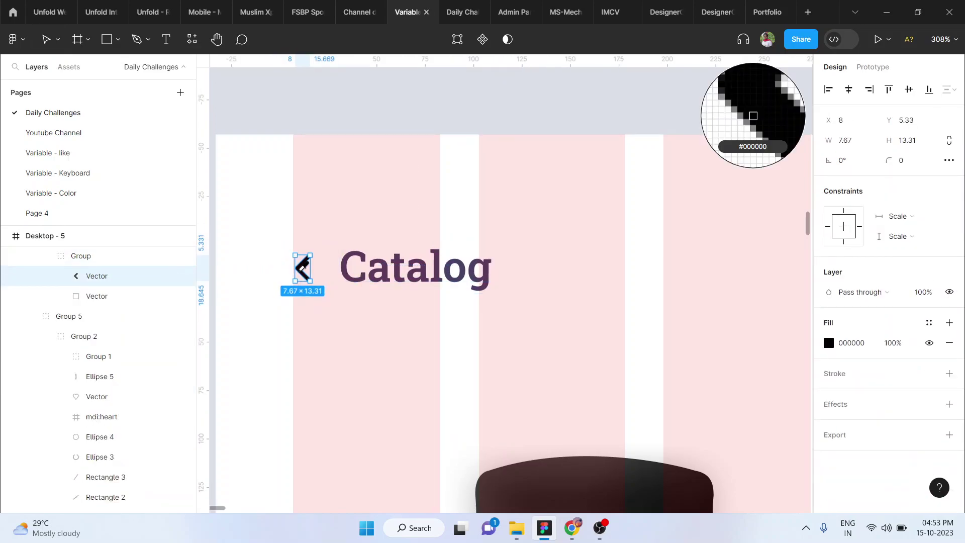
click(348, 265)
- Nudge the Catalog text towards the arrow icon, to X 63
scroll(472, 334, down, 2)
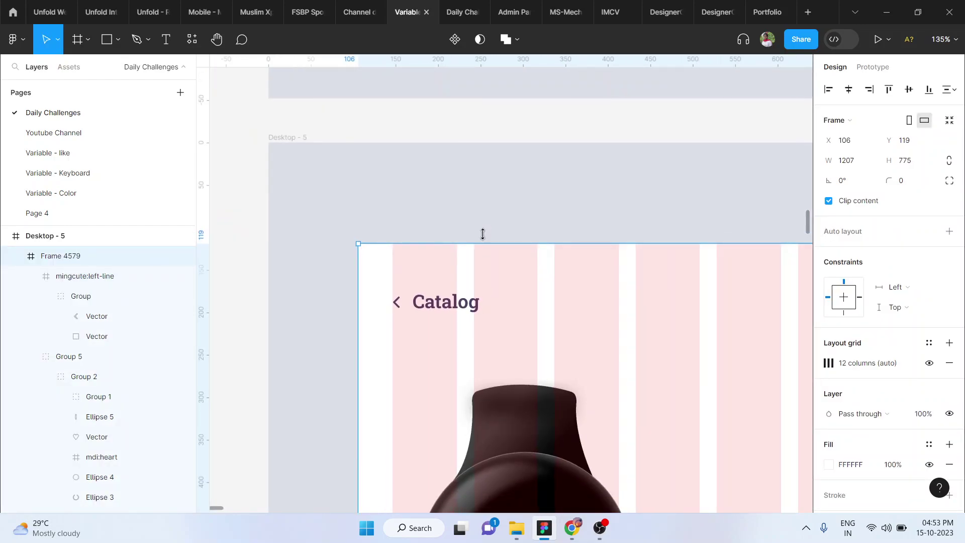
click(441, 303)
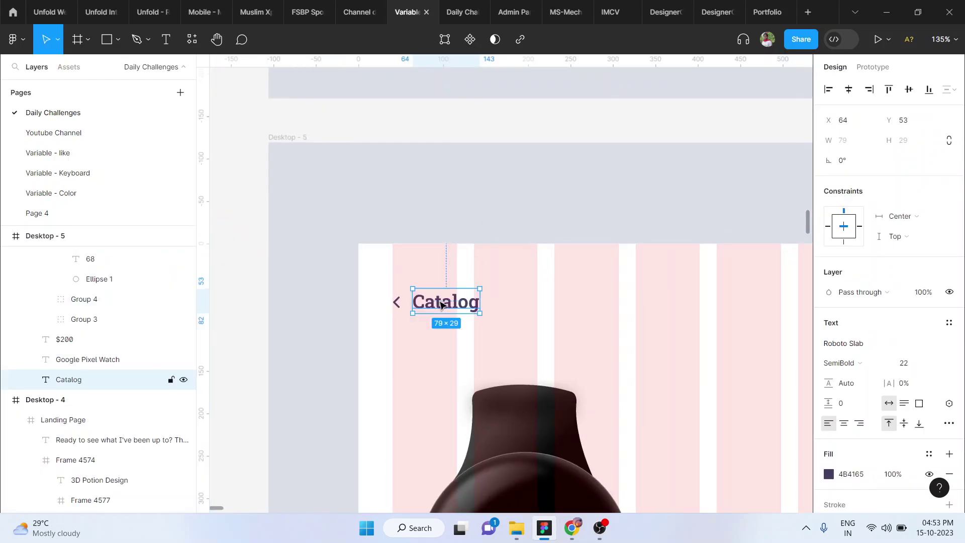
scroll(441, 304, down, 5)
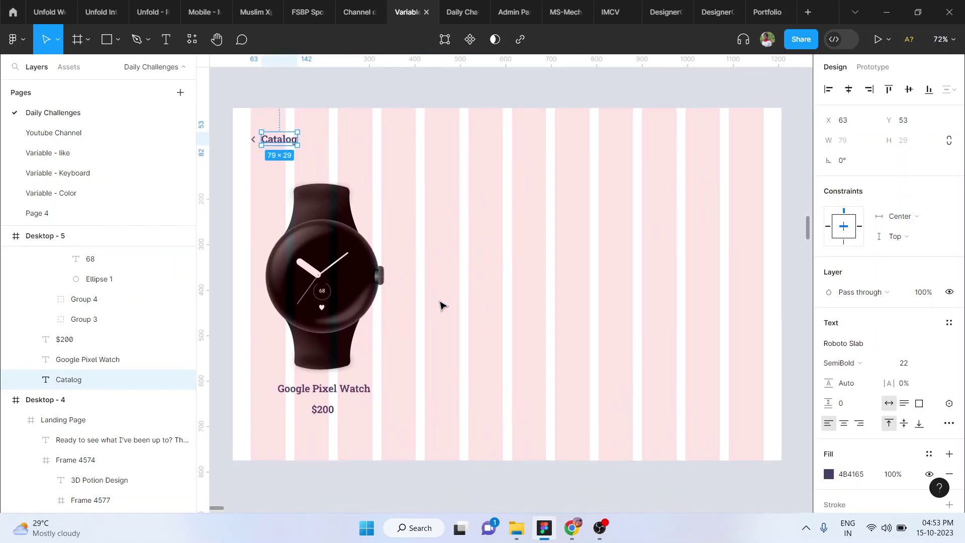
click(441, 304)
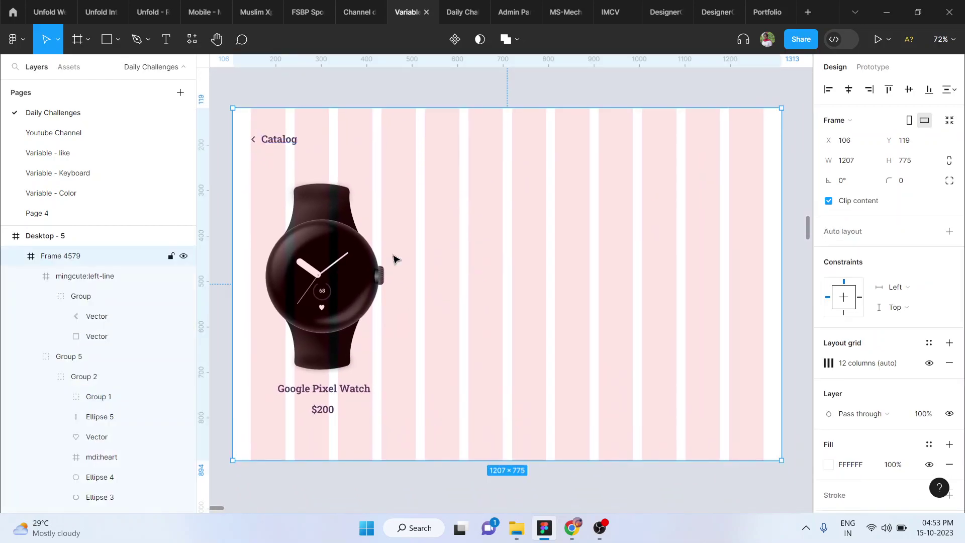
- Scale the arrow icon up to 26 × 26 and position it at X 32, Y 55
click(252, 143)
scroll(251, 143, up, 6)
key(k)
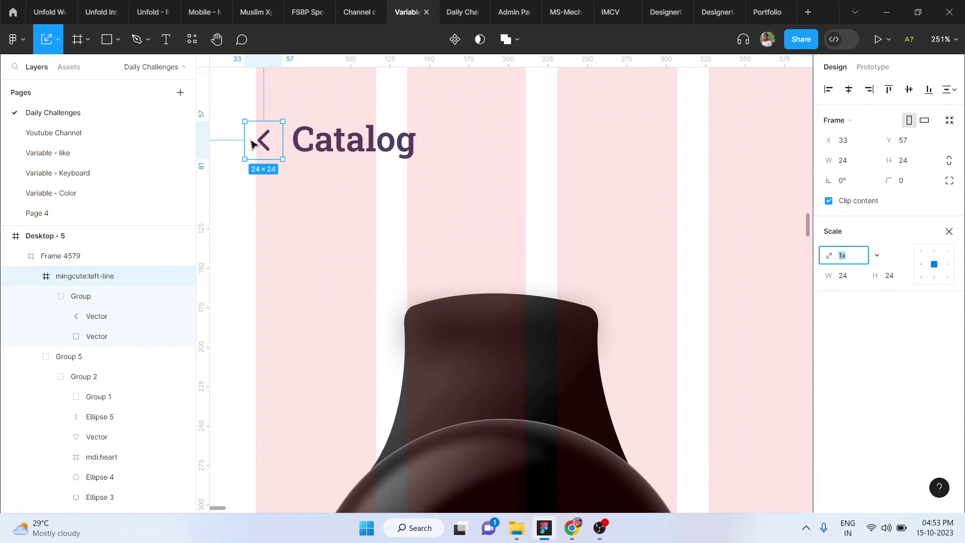
scroll(244, 140, up, 2)
drag(301, 173, 280, 152)
scroll(280, 152, down, 4)
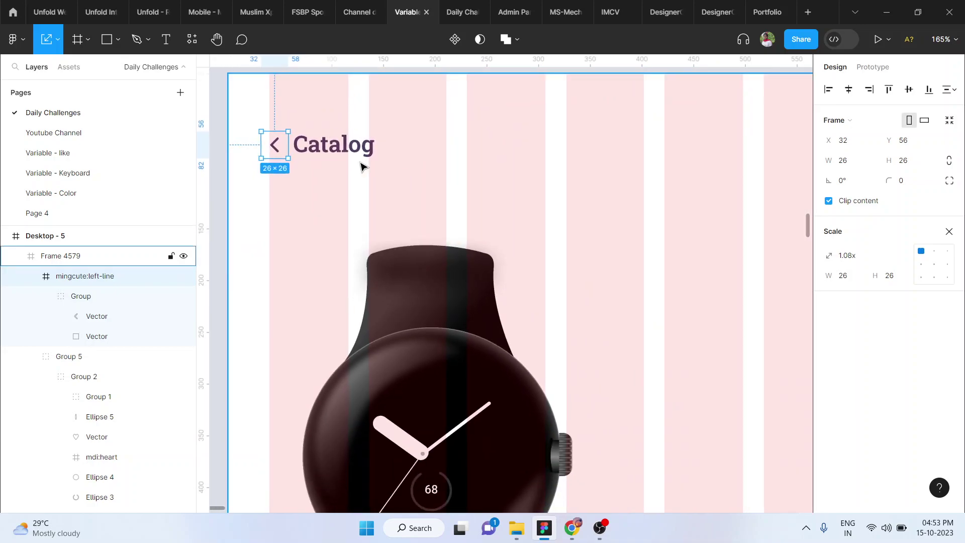
key(Up)
scroll(361, 166, down, 5)
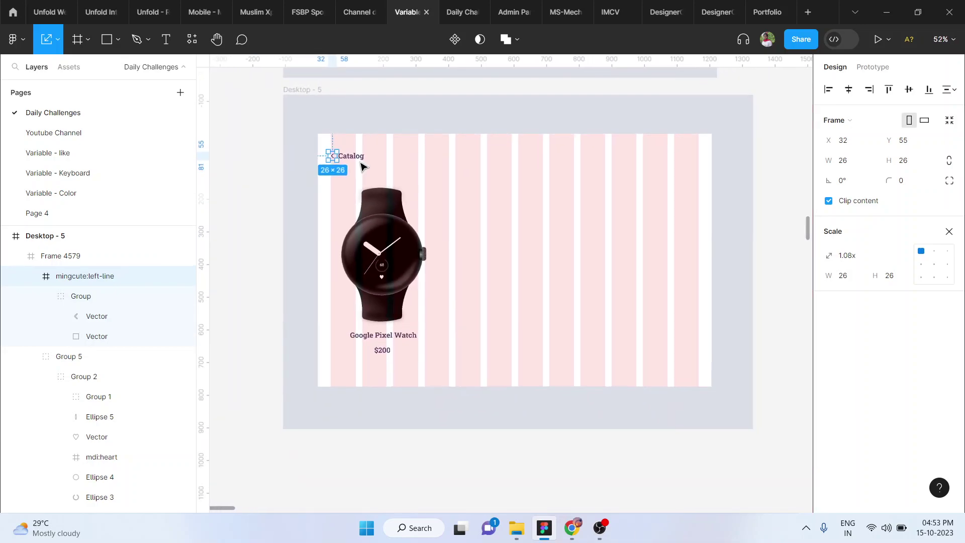
key(Escape)
- Draw a vertical line about 660 long beside the watch at X 387 and centre it vertically in the inner frame
scroll(553, 437, up, 4)
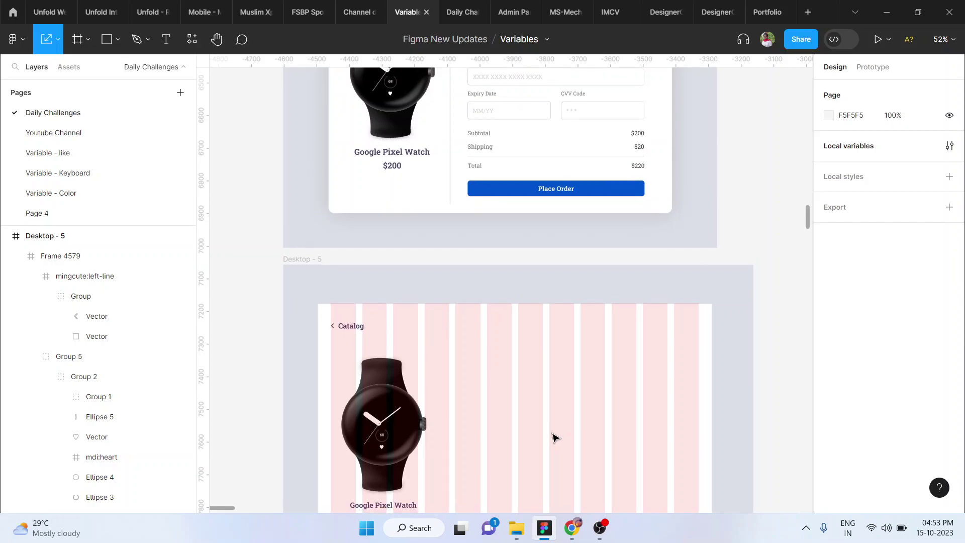
key(l)
scroll(467, 380, down, 1)
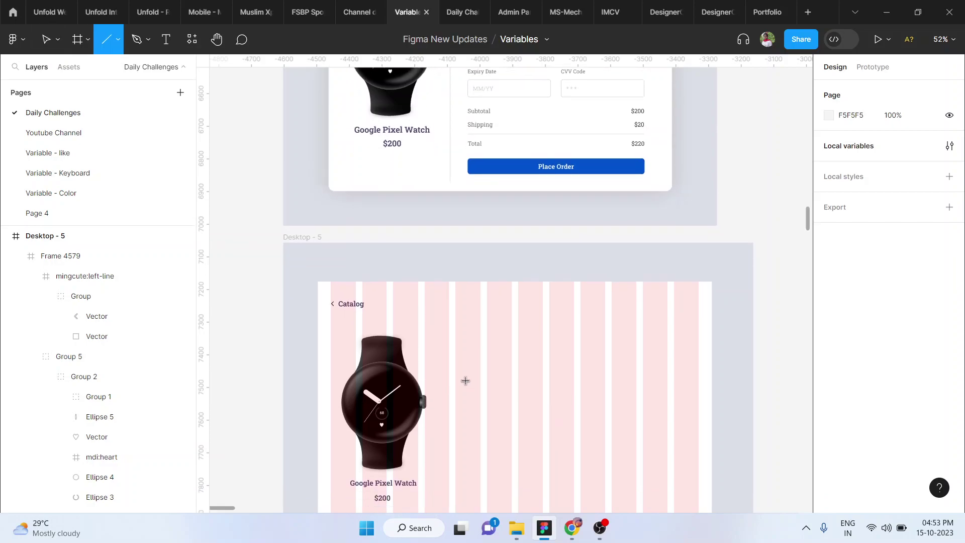
mouse_move(444, 291)
mouse_down()
mouse_move(445, 508)
mouse_move(456, 334)
mouse_move(457, 344)
mouse_up()
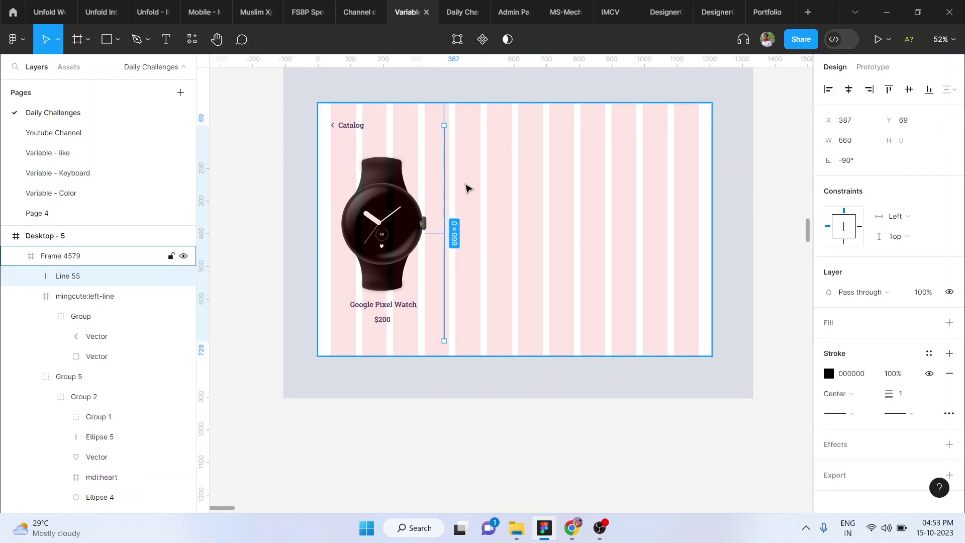
click(909, 89)
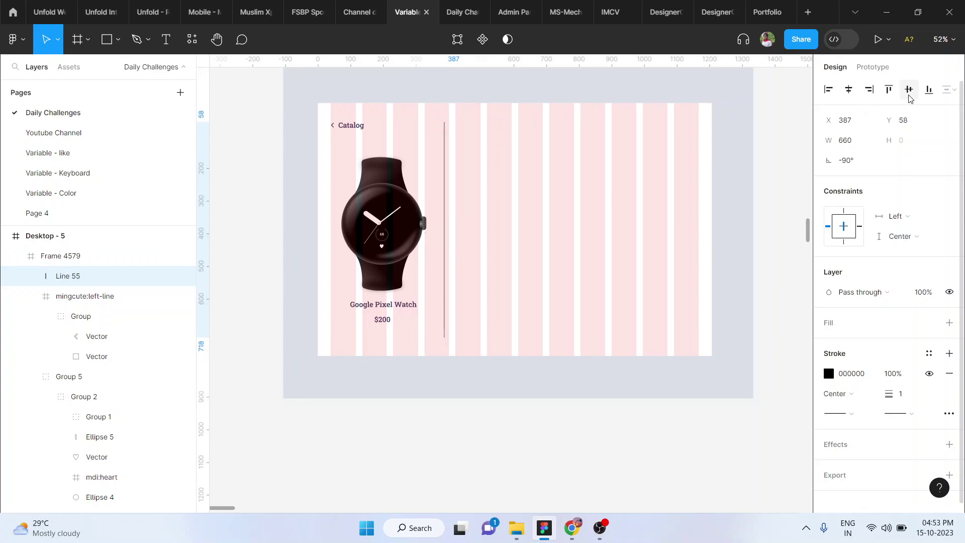
- Recolour the vertical line's stroke with the light grey EBEBEB sampled from the original design's divider
scroll(558, 176, up, 5)
key(i)
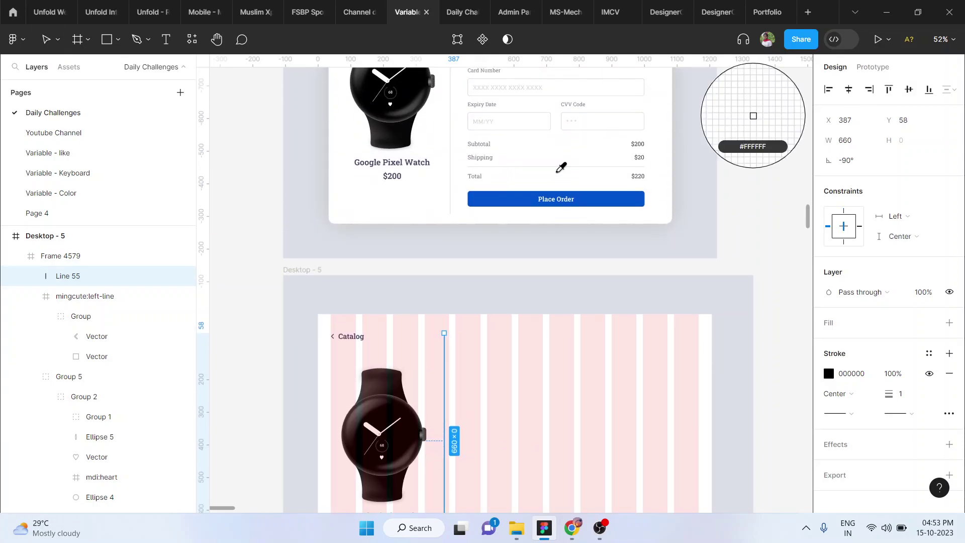
scroll(479, 142, up, 10)
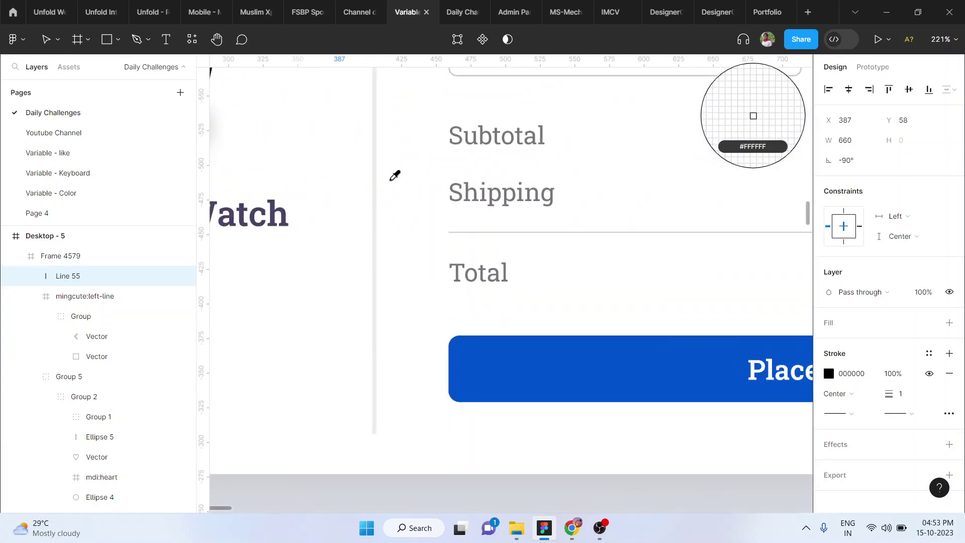
click(374, 171)
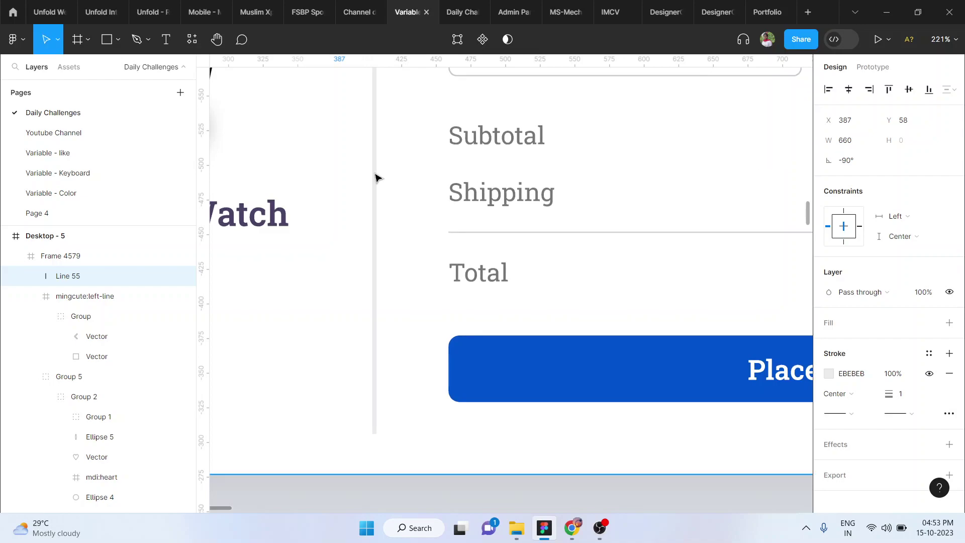
scroll(481, 377, up, 10)
scroll(480, 376, down, 3)
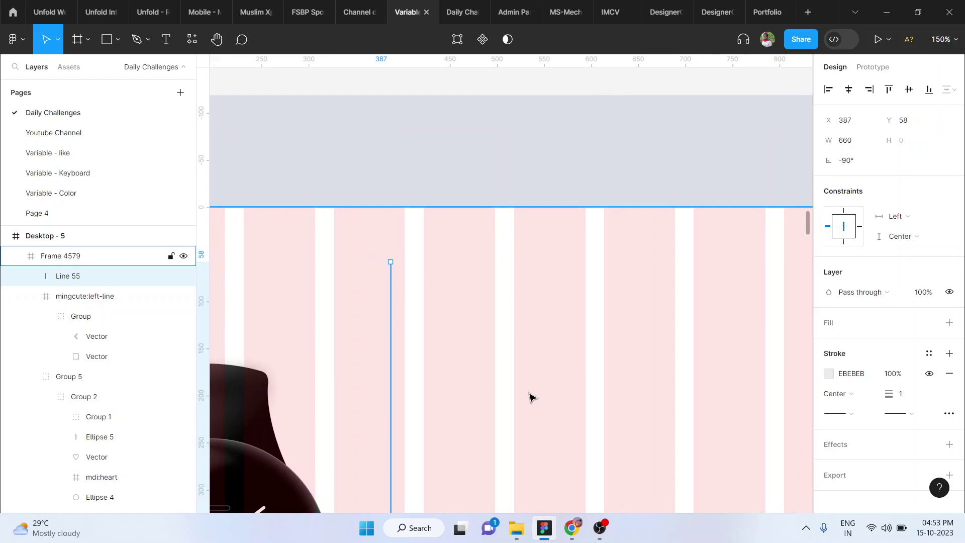
scroll(531, 396, up, 3)
scroll(531, 397, down, 2)
key(Escape)
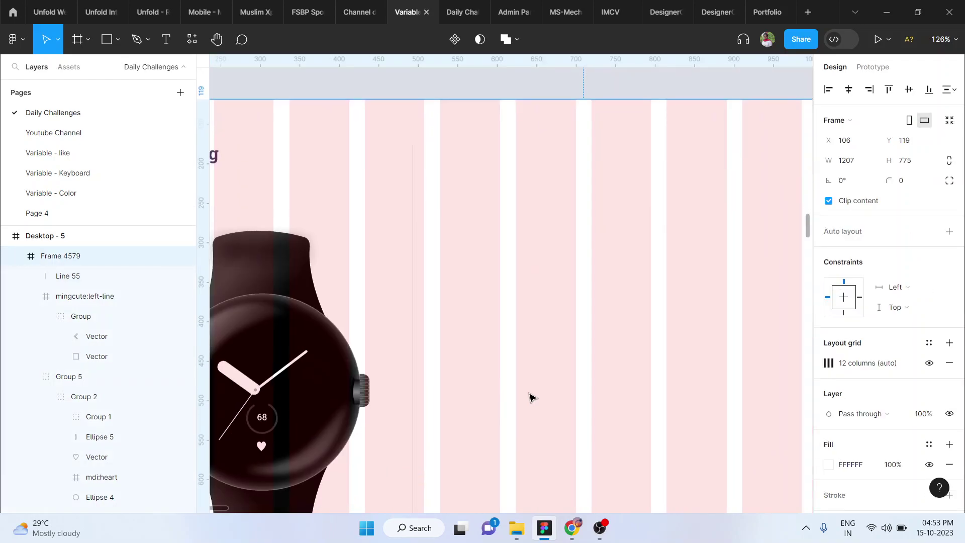
scroll(531, 397, up, 3)
key(shift+2)
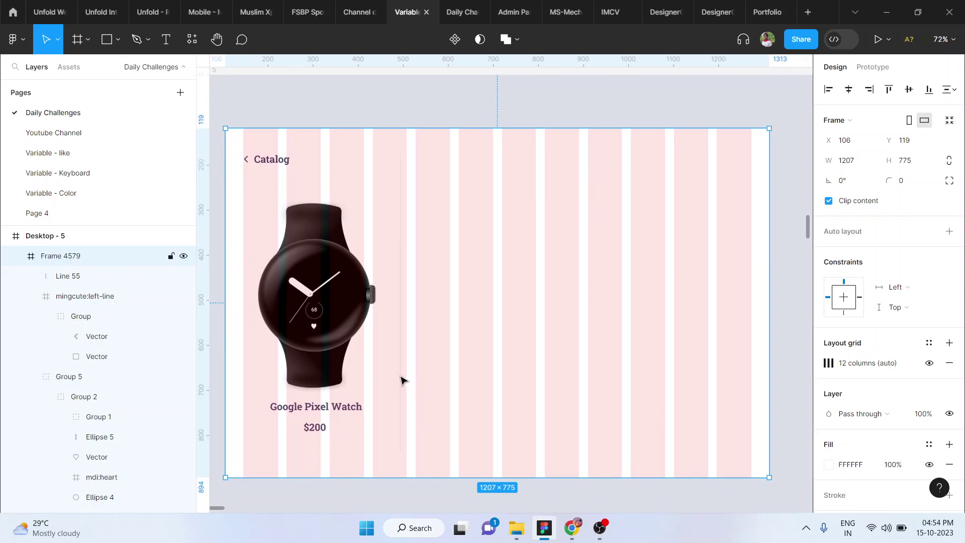
- Set the stroke weight of the vertical line beside the watch to 2
click(513, 509)
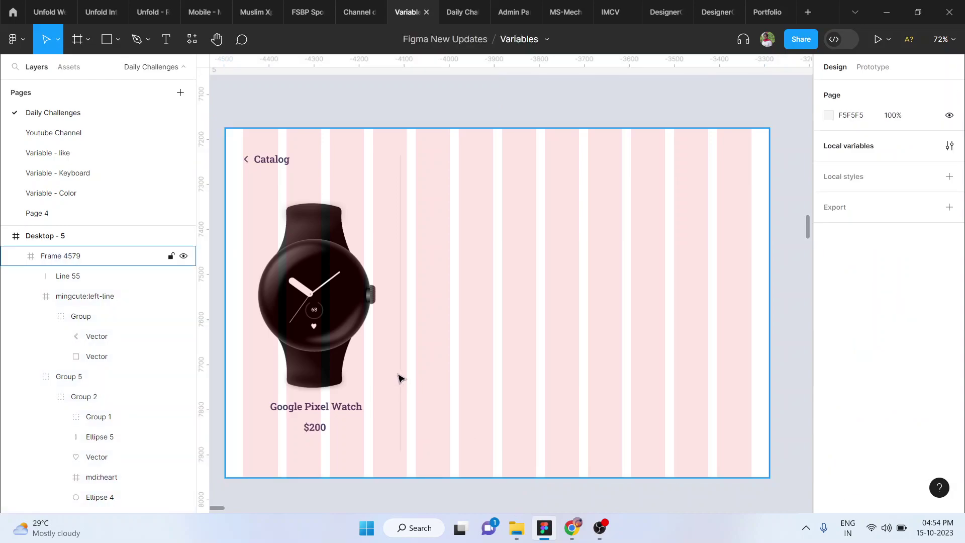
click(402, 380)
click(400, 380)
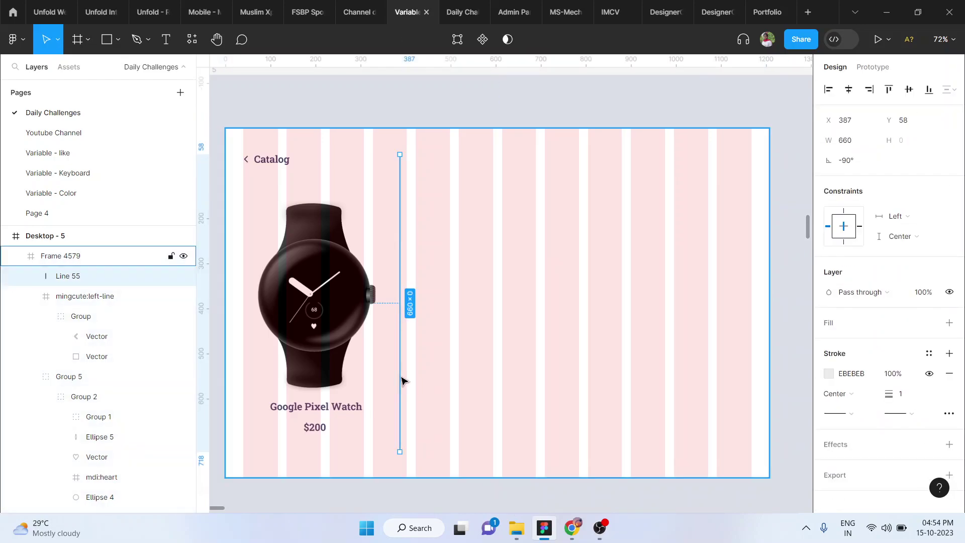
click(903, 398)
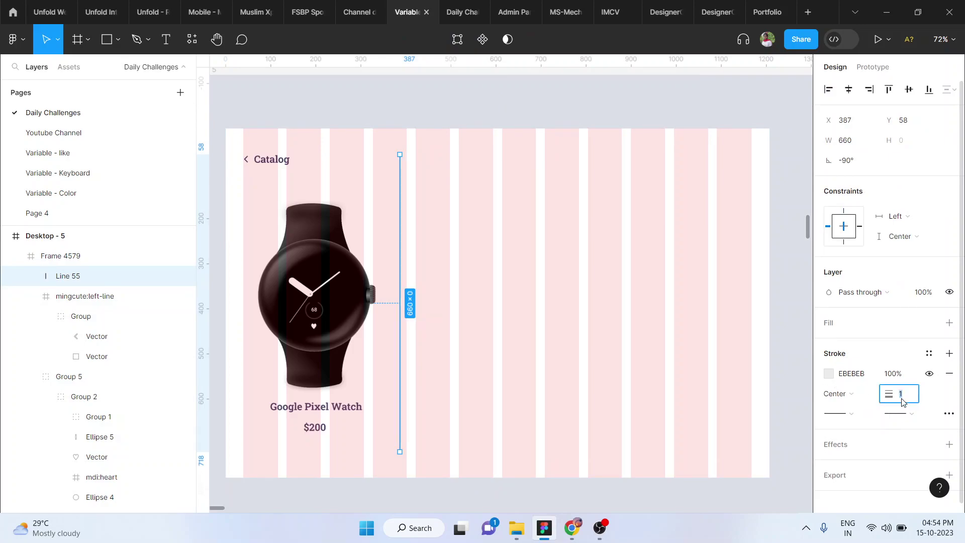
text(2)
key(Return)
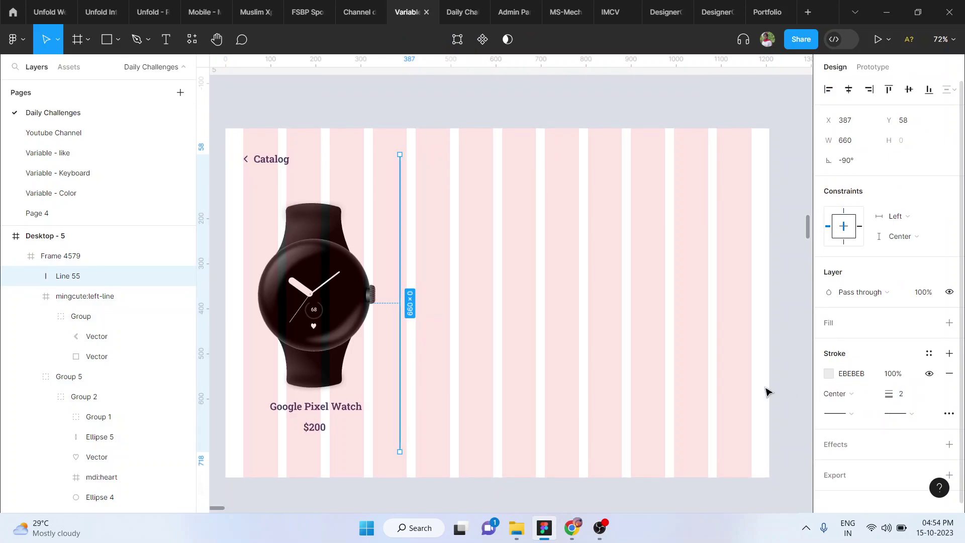
click(571, 370)
- Duplicate the Catalog text past the divider at X 419, Y 53 and change the copy's wording to "Payment Details"
scroll(571, 370, down, 3)
scroll(571, 371, up, 2)
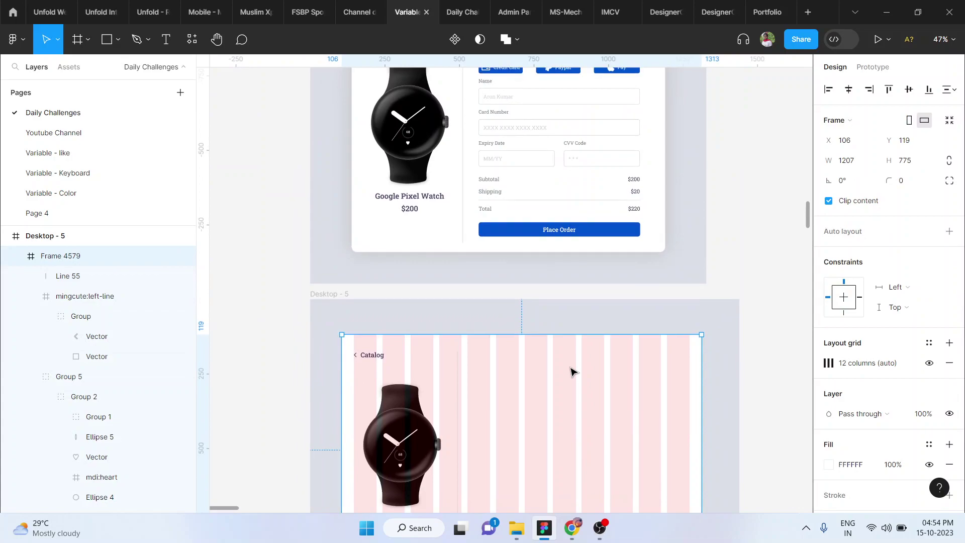
scroll(572, 369, up, 2)
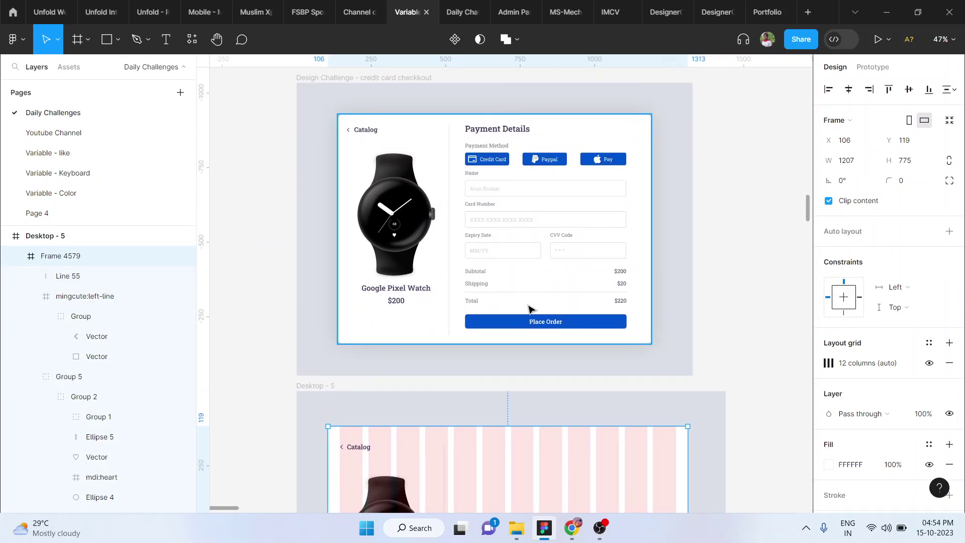
scroll(530, 309, down, 4)
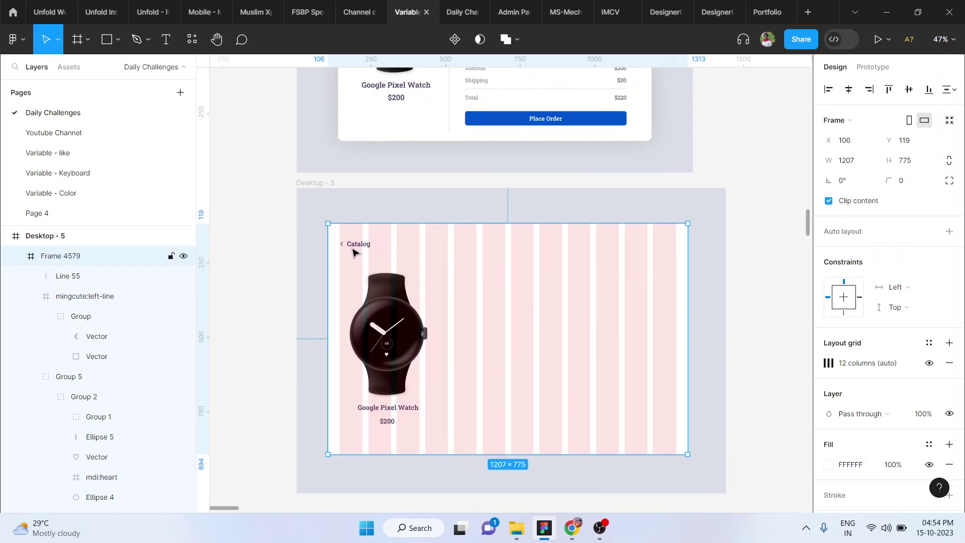
click(354, 249)
drag(478, 246, 462, 246)
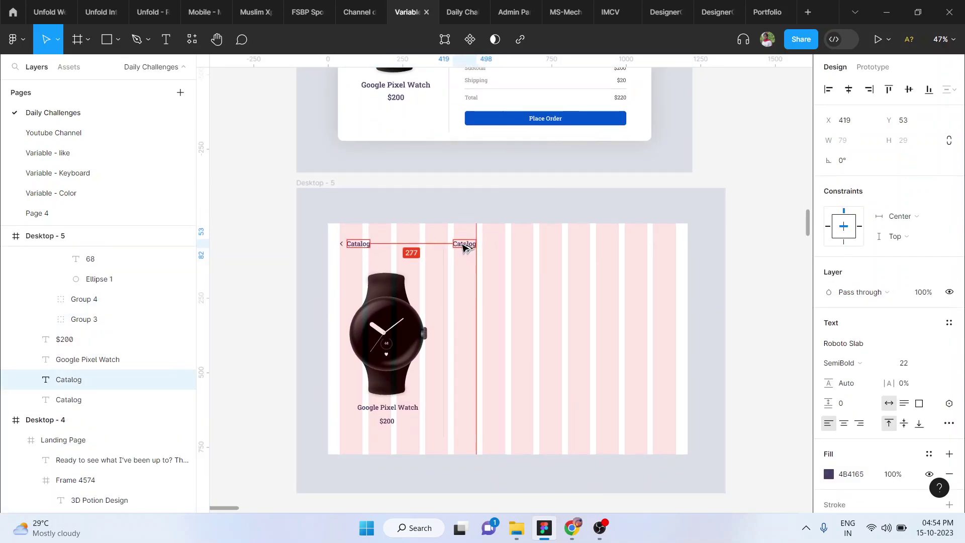
double_click(462, 246)
text(Payment De)
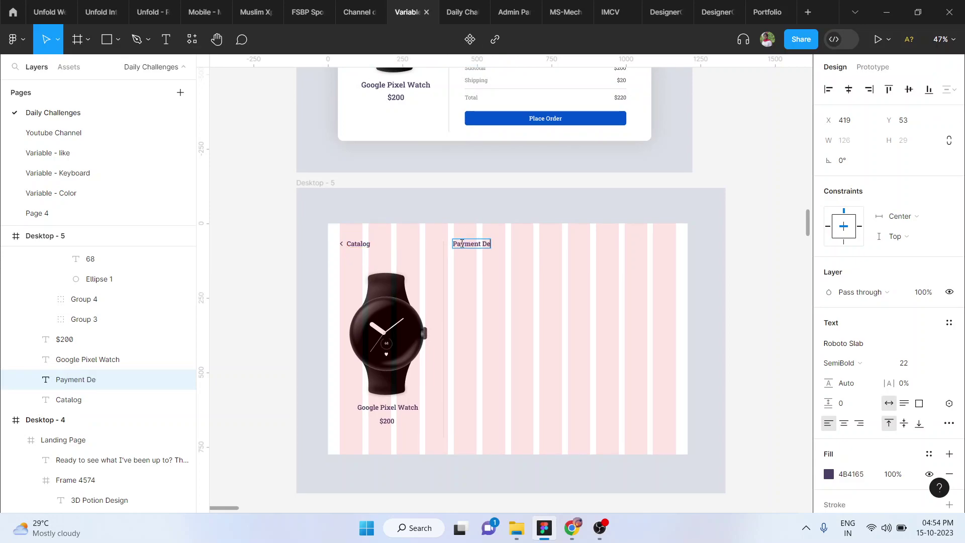
text(tails)
scroll(463, 247, up, 5)
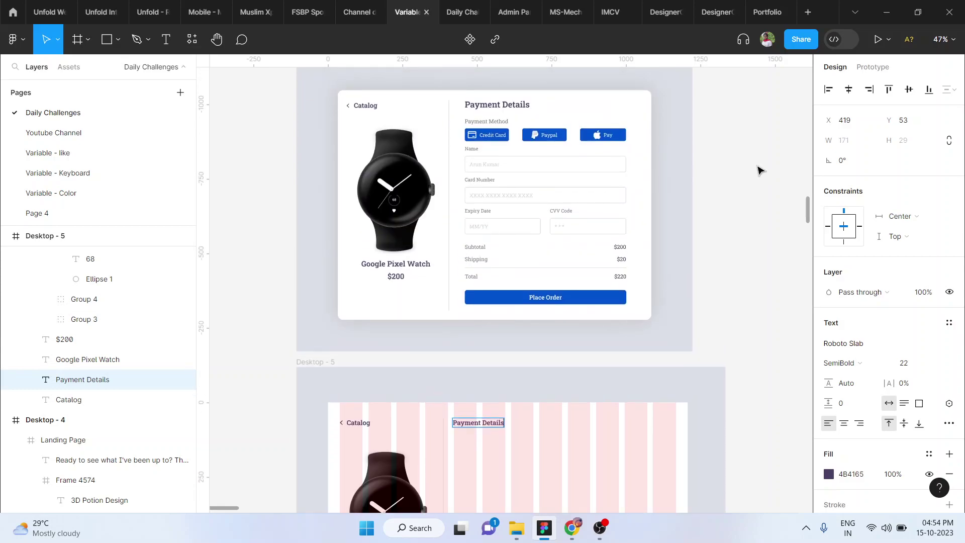
key(Escape)
- Check the font size of the original Payment Details heading and set the new heading's size to 28
click(509, 108)
click(510, 108)
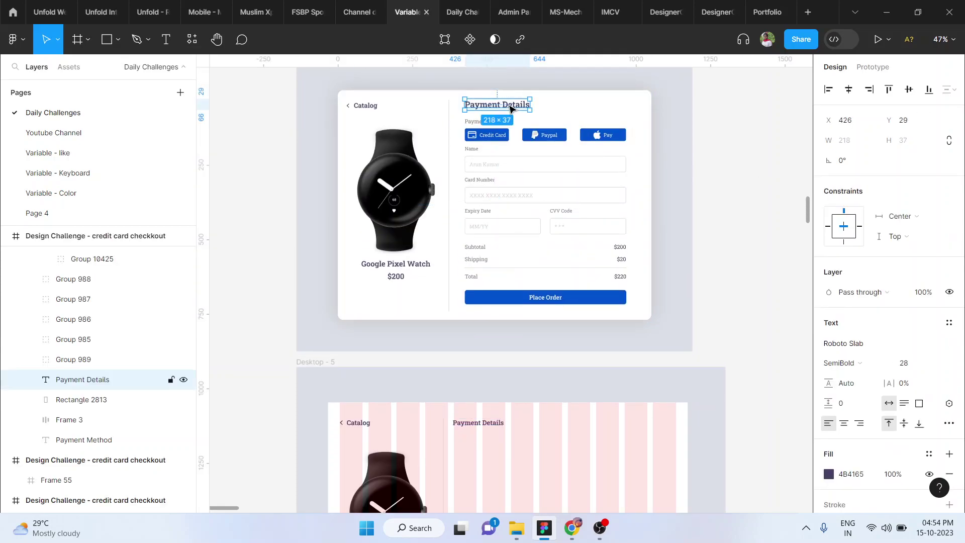
scroll(509, 108, down, 5)
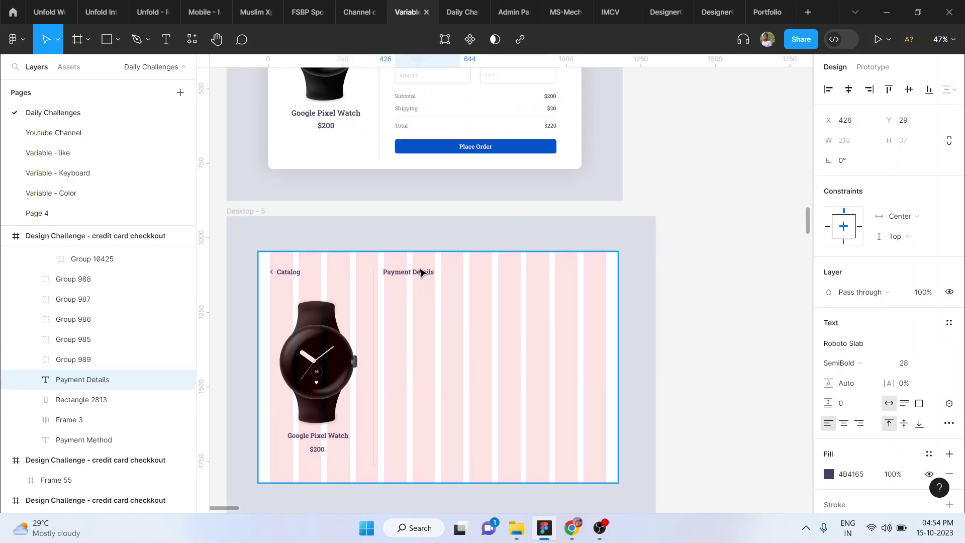
click(420, 272)
click(917, 368)
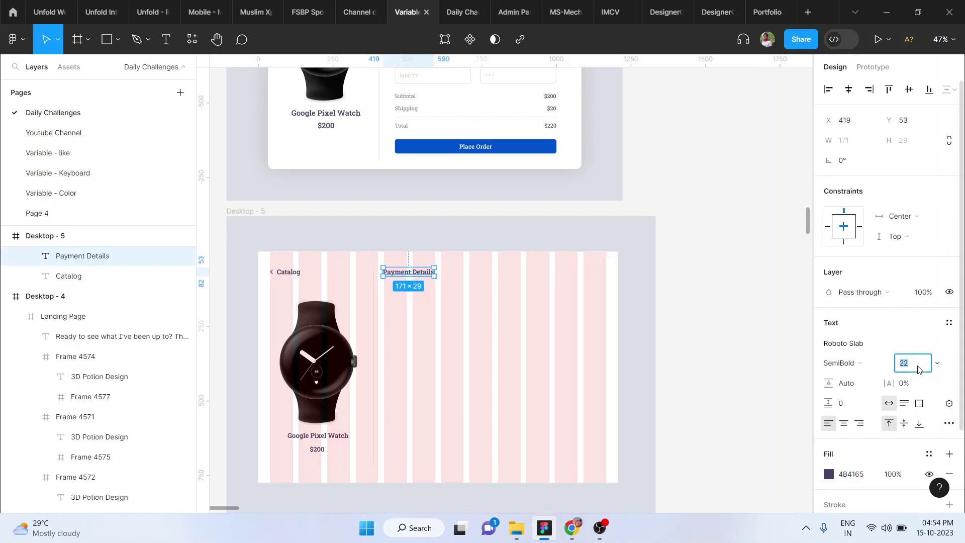
text(28)
key(Return)
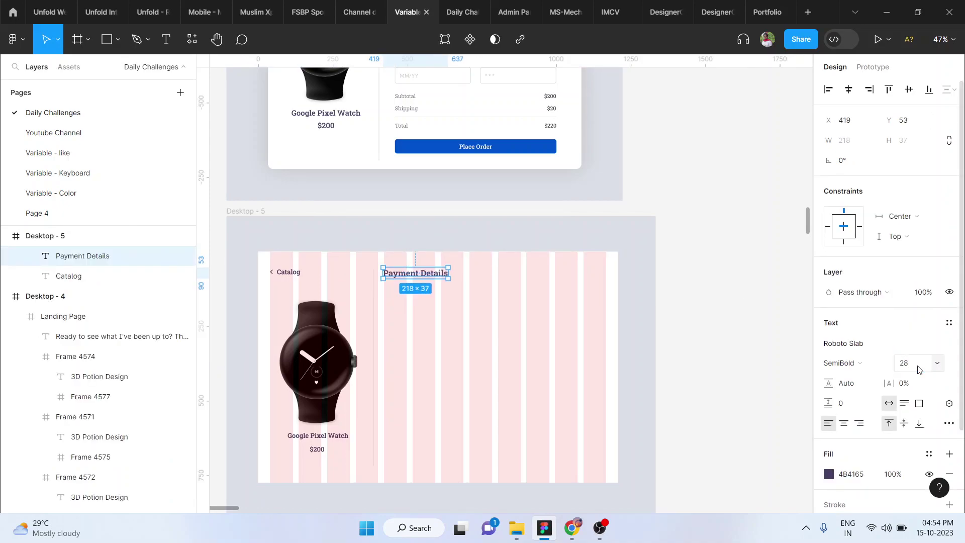
- Move the Payment Details heading to X 422, Y 58, aligned with the grid column and the divider's upper end
scroll(463, 312, up, 5)
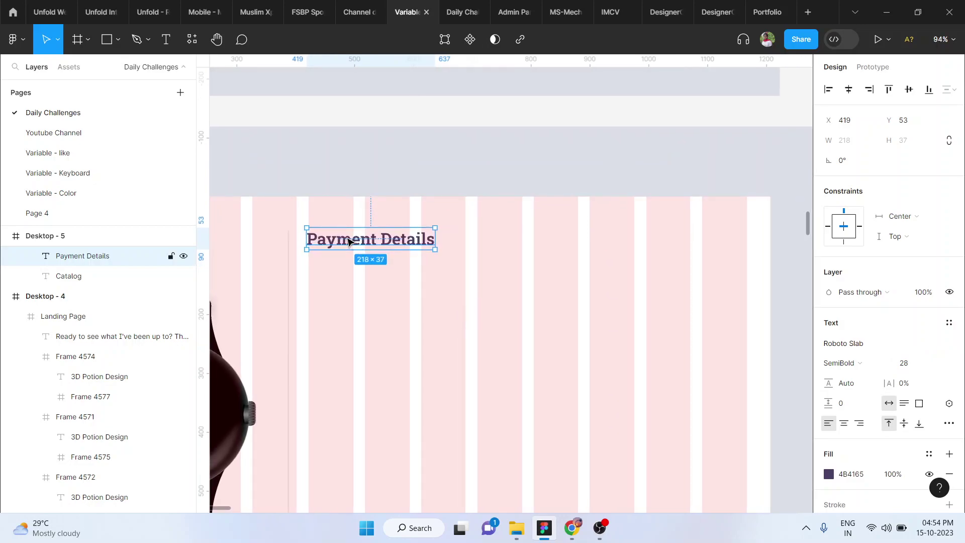
drag(355, 243, 353, 260)
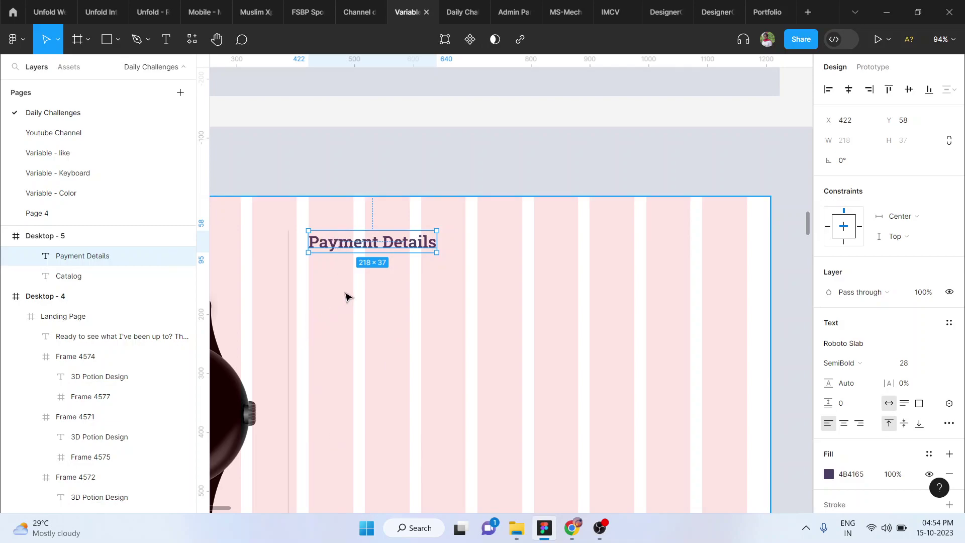
scroll(340, 396, down, 5)
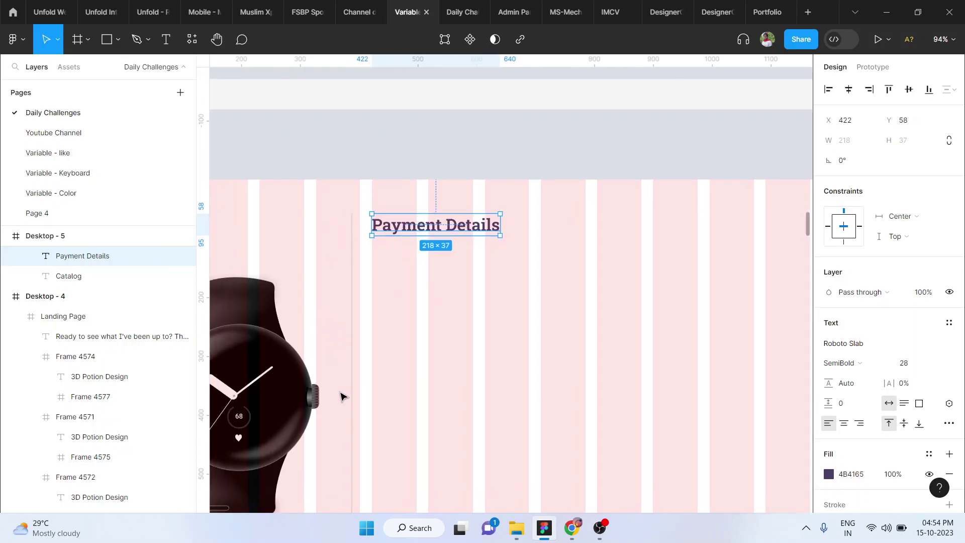
scroll(440, 336, up, 2)
click(663, 235)
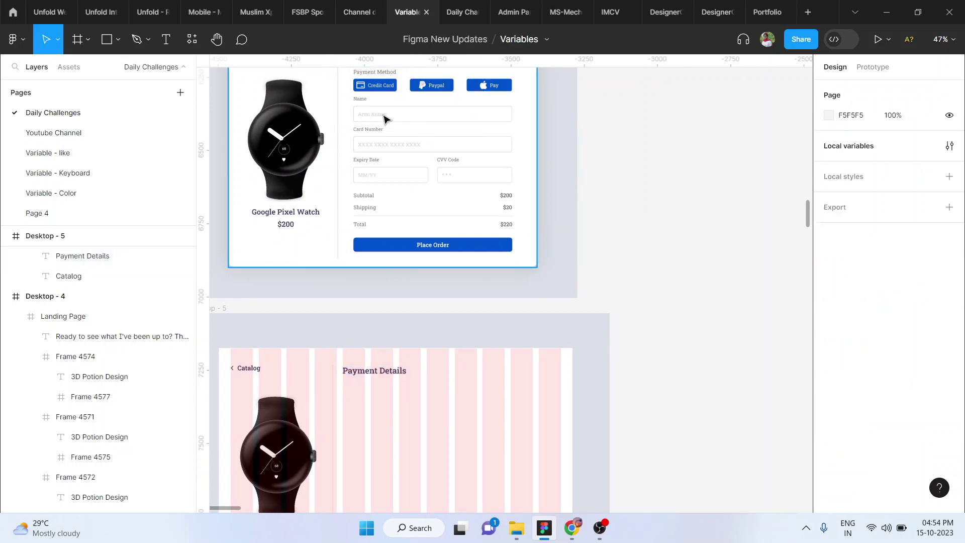
- Copy the Payment Method label from the original design and place it under the new Payment Details heading at X 422, Y 113
scroll(372, 156, up, 2)
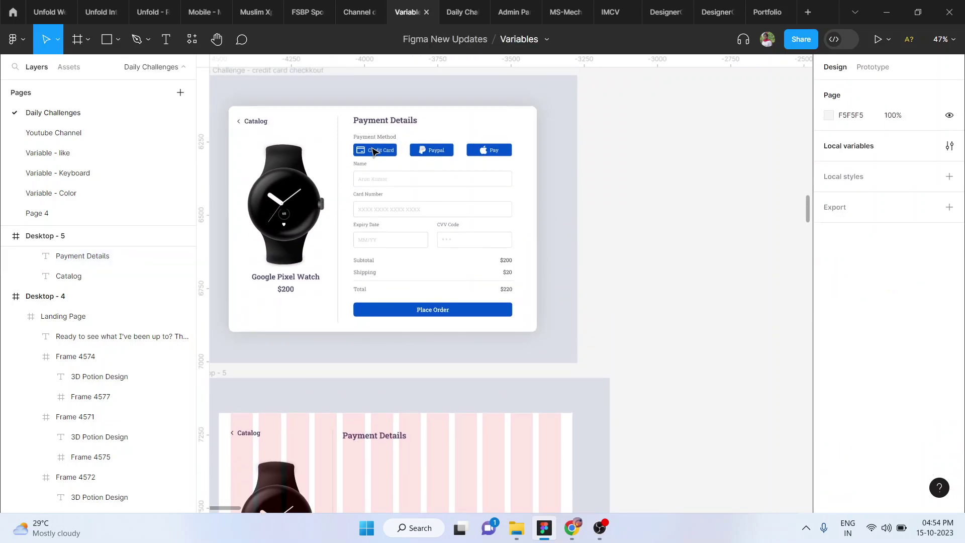
click(367, 137)
scroll(367, 139, up, 3)
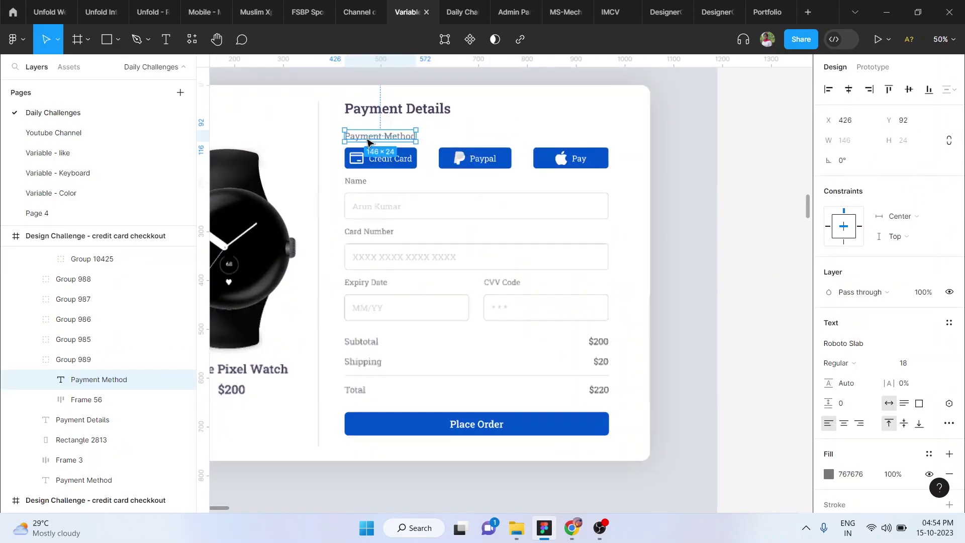
scroll(389, 139, down, 3)
drag(377, 138, 389, 438)
scroll(377, 442, up, 8)
scroll(745, 414, down, 5)
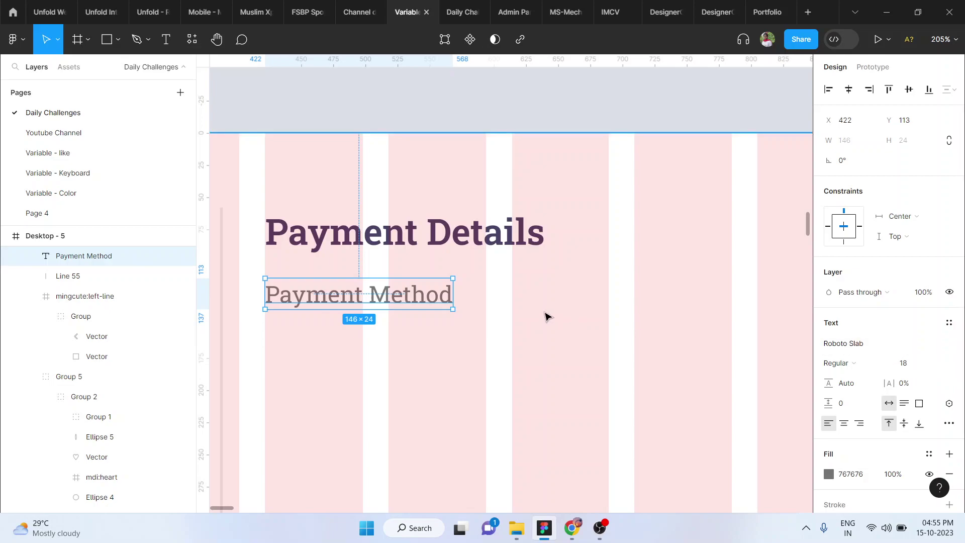
- Copy the bank card icon and Credit Card text from the original button and place them below the Payment Method label, at about X 473, Y 155
scroll(547, 316, down, 6)
scroll(547, 316, up, 3)
scroll(548, 316, down, 3)
scroll(472, 145, up, 4)
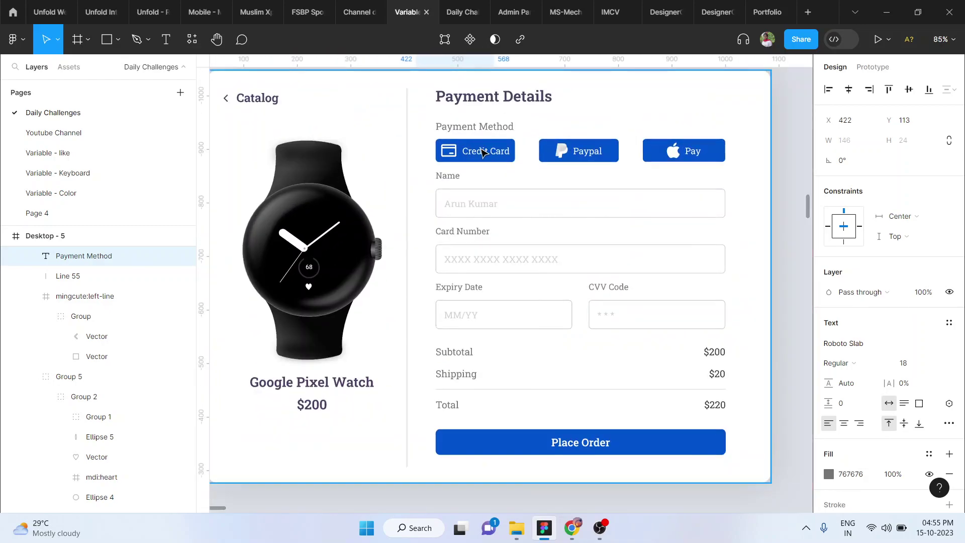
click(481, 152)
double_click(481, 152)
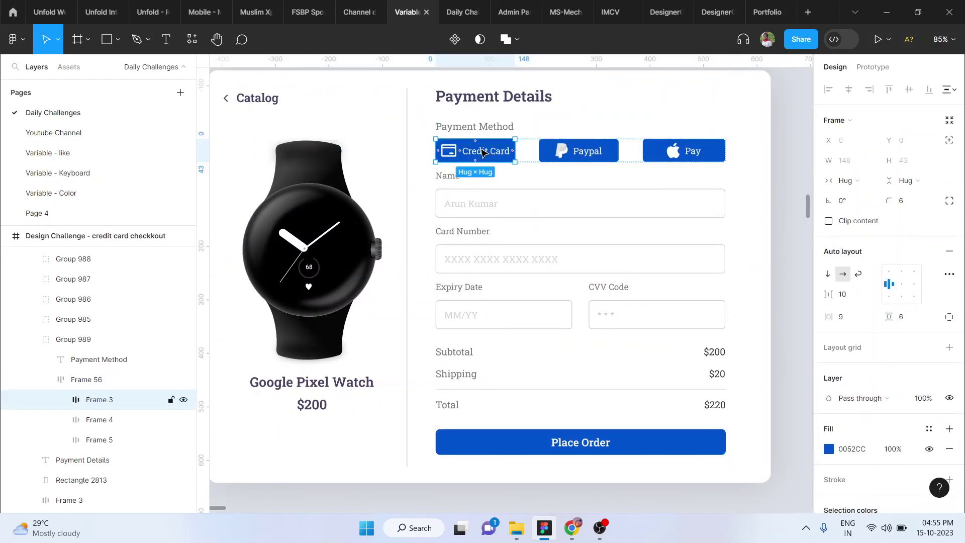
click(481, 151)
shift+click(453, 154)
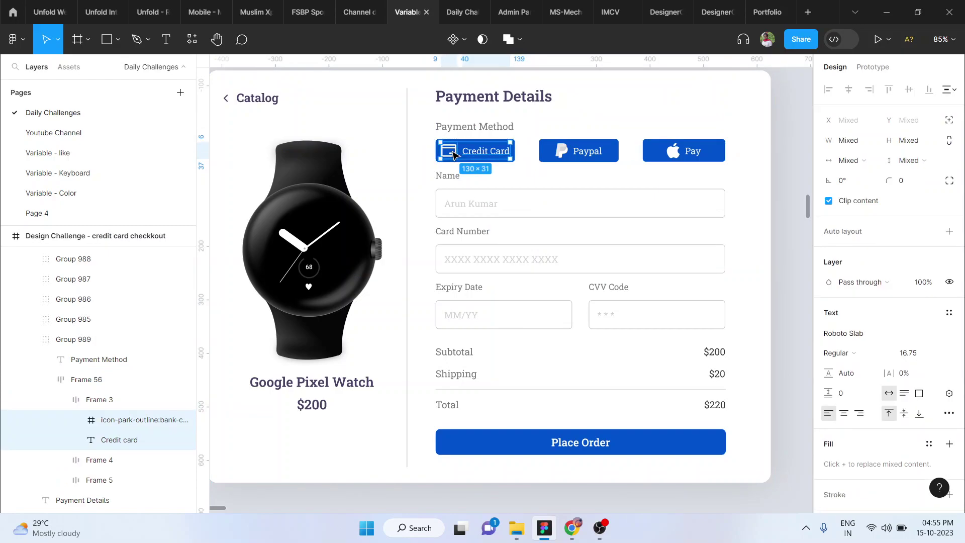
scroll(454, 154, down, 3)
drag(454, 154, 483, 500)
scroll(483, 500, up, 5)
scroll(484, 500, down, 2)
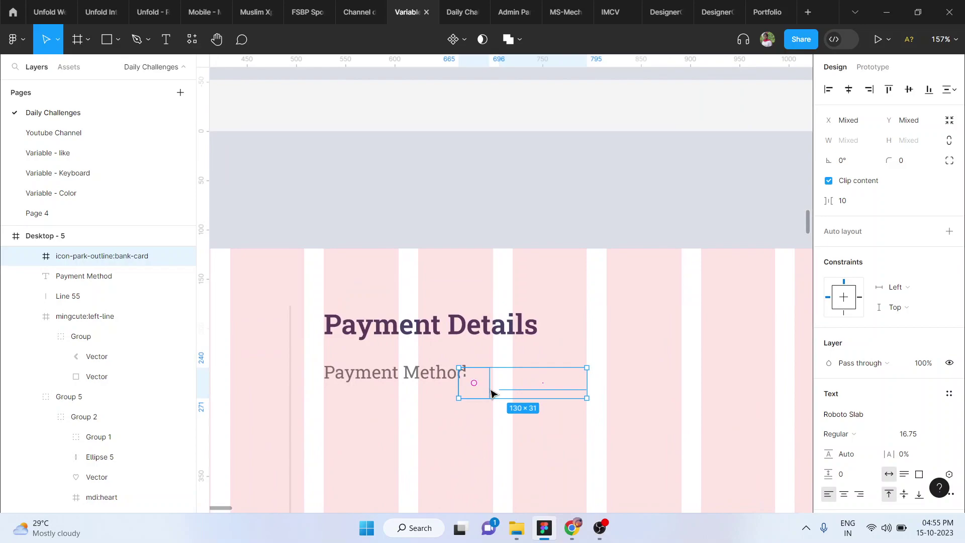
drag(492, 388, 407, 424)
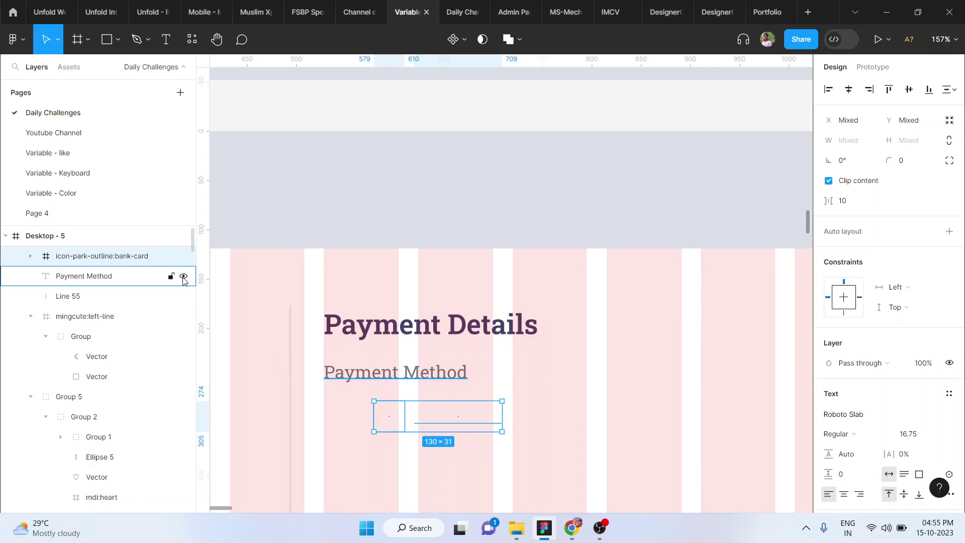
- Wrap the copied bank card icon and Credit Card text in a horizontal auto layout frame
key(ctrl+alt+g)
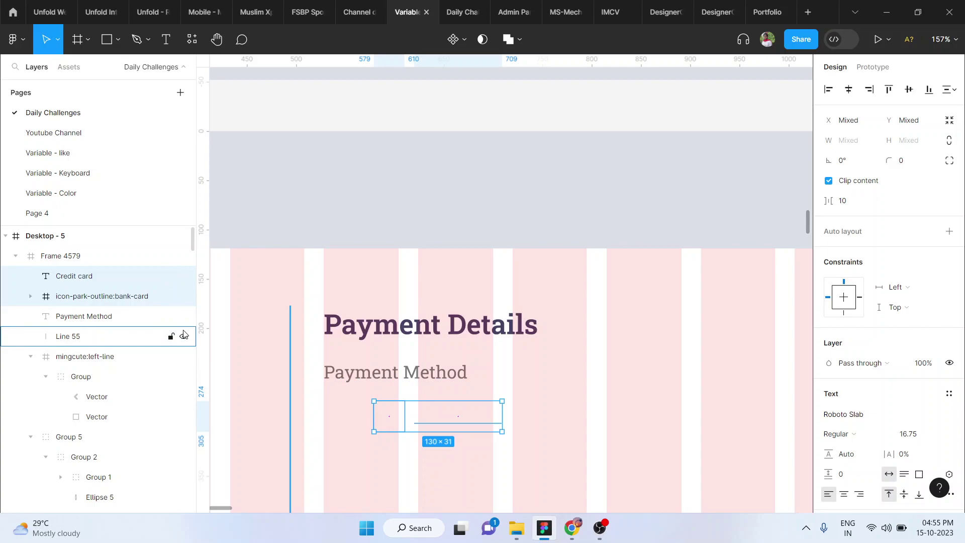
key(shift+a)
scroll(485, 462, down, 1)
scroll(486, 462, right, 1)
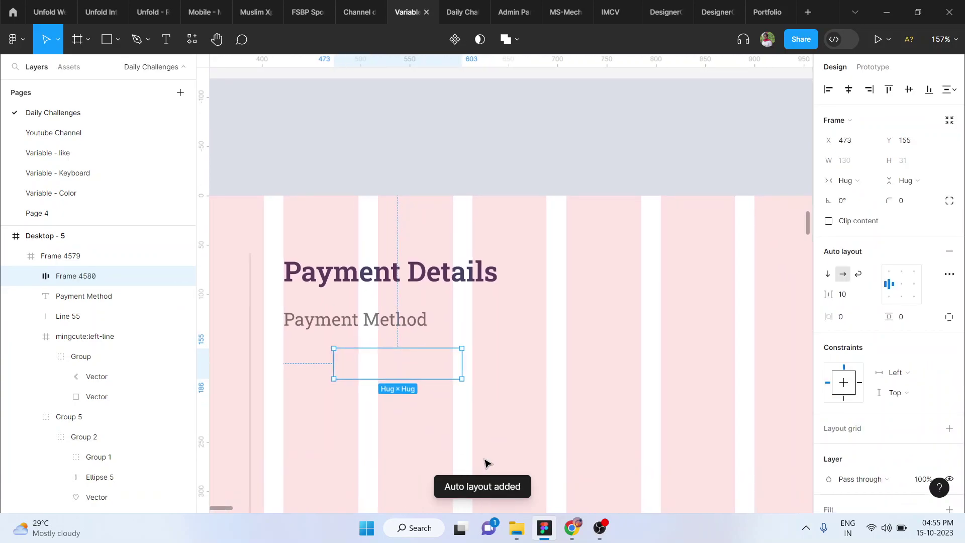
scroll(834, 372, down, 3)
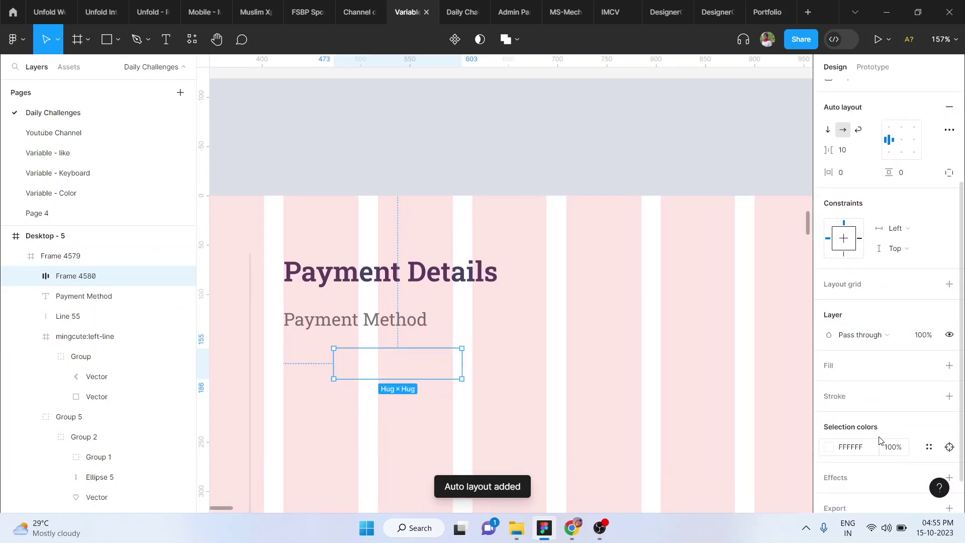
- Add a fill to the Credit Card auto layout frame and match it to the Place Order button's blue, 0052CC
click(825, 366)
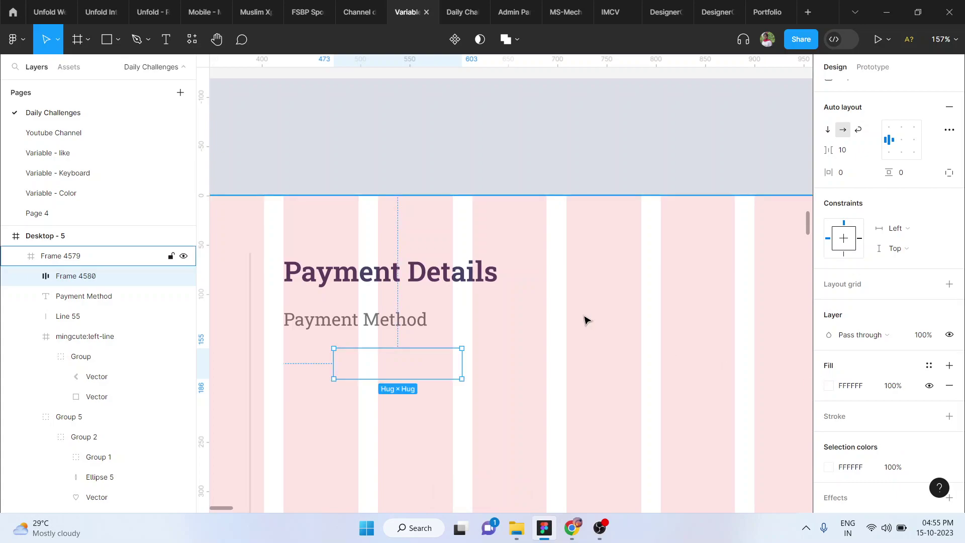
key(i)
scroll(588, 313, up, 8)
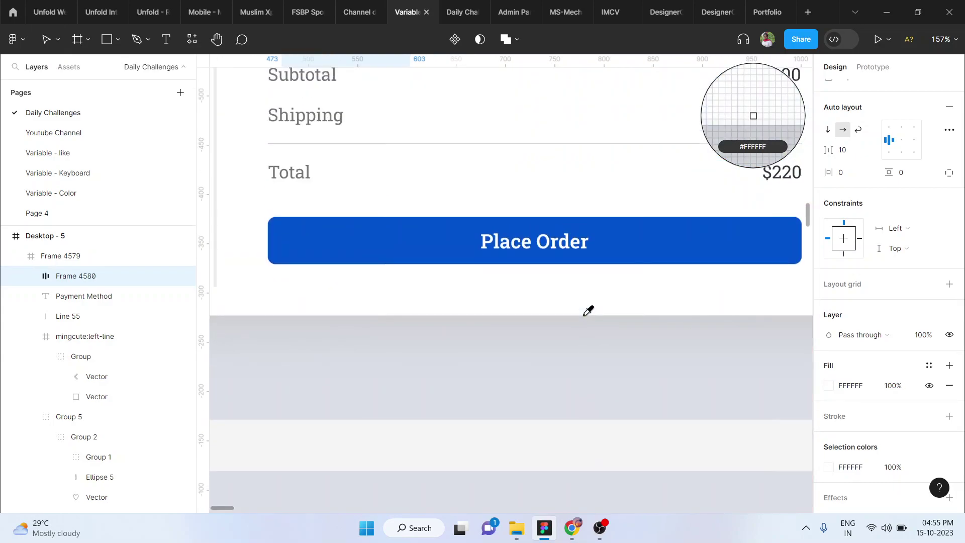
click(628, 239)
scroll(625, 246, down, 10)
scroll(626, 247, left, 5)
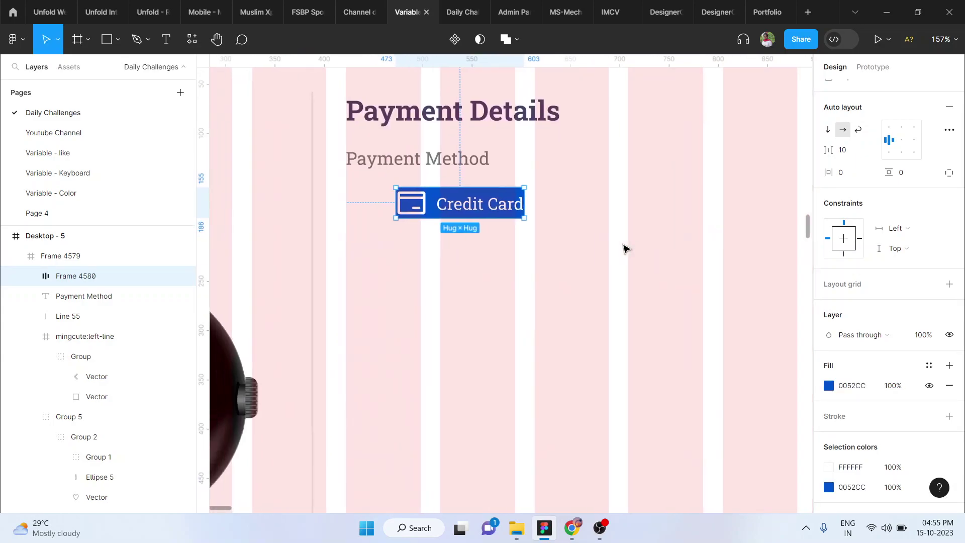
- Give the Credit Card button 8 horizontal padding, 4 vertical padding and a corner radius of 4
scroll(447, 181, up, 4)
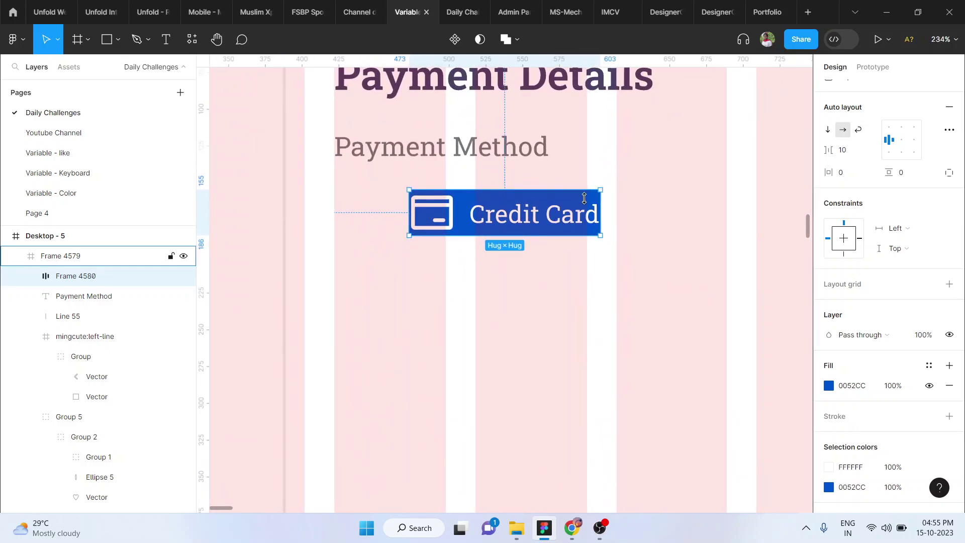
scroll(904, 270, up, 3)
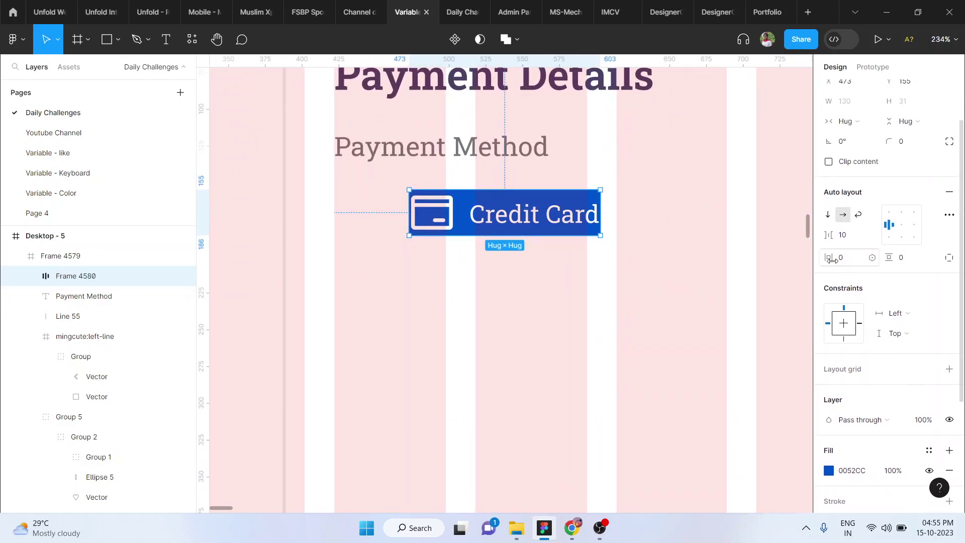
drag(826, 257, 898, 261)
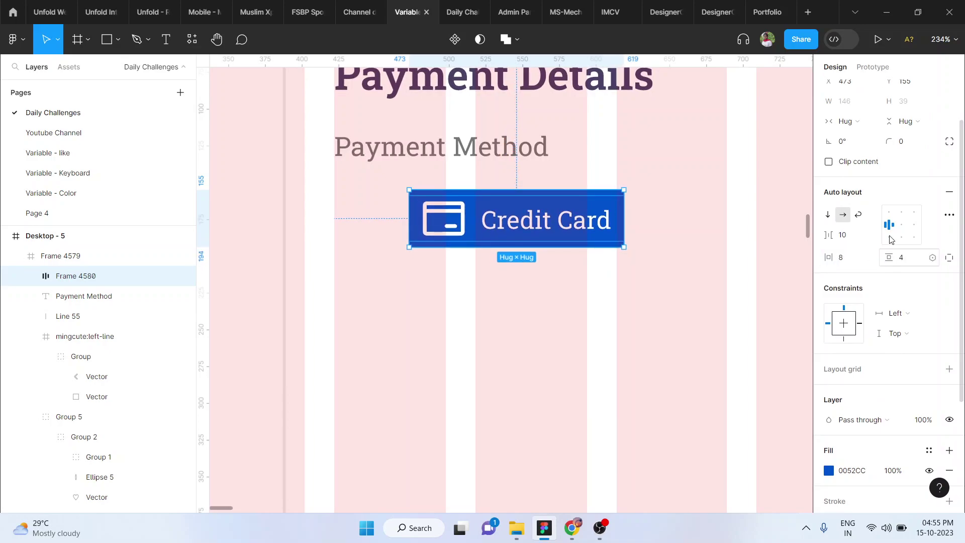
drag(886, 143, 936, 142)
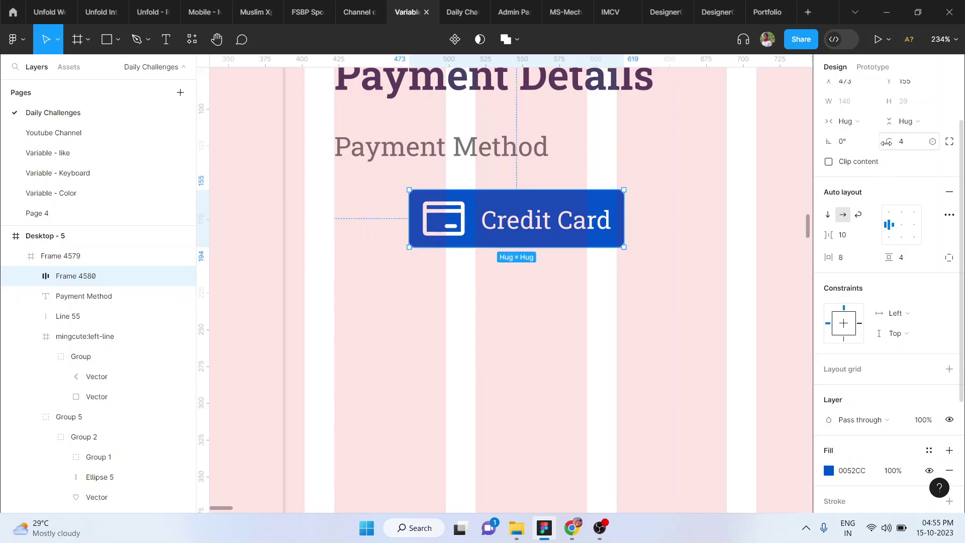
click(645, 281)
scroll(645, 281, down, 5)
click(611, 249)
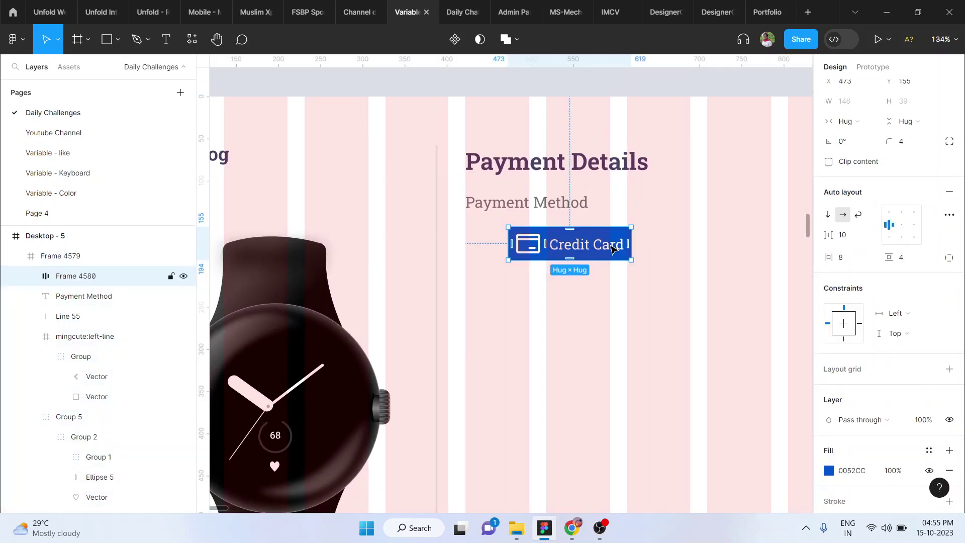
- Move the Credit Card button to X 422, Y 160 under the Payment Method label and set its horizontal padding to 10
drag(591, 256, 571, 252)
scroll(572, 252, down, 3)
scroll(571, 253, right, 3)
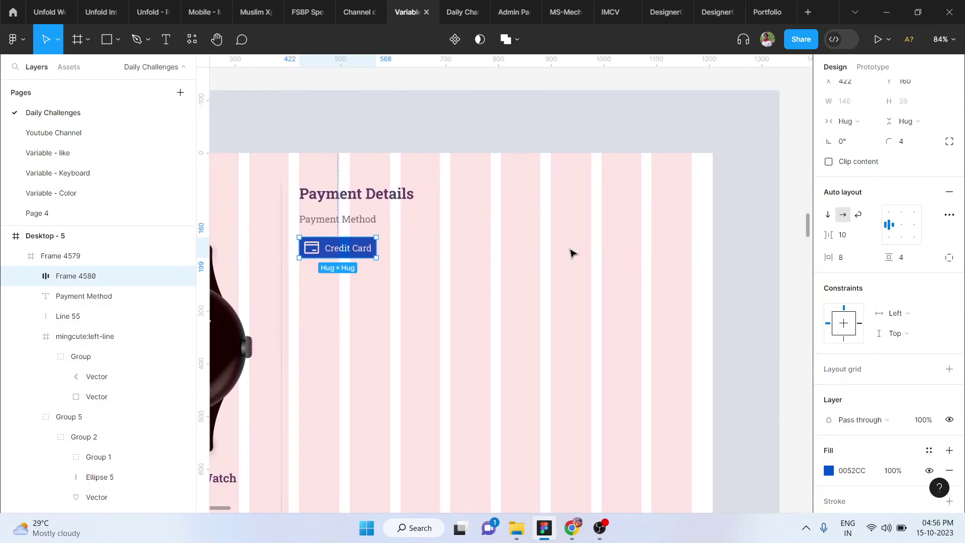
scroll(316, 246, up, 3)
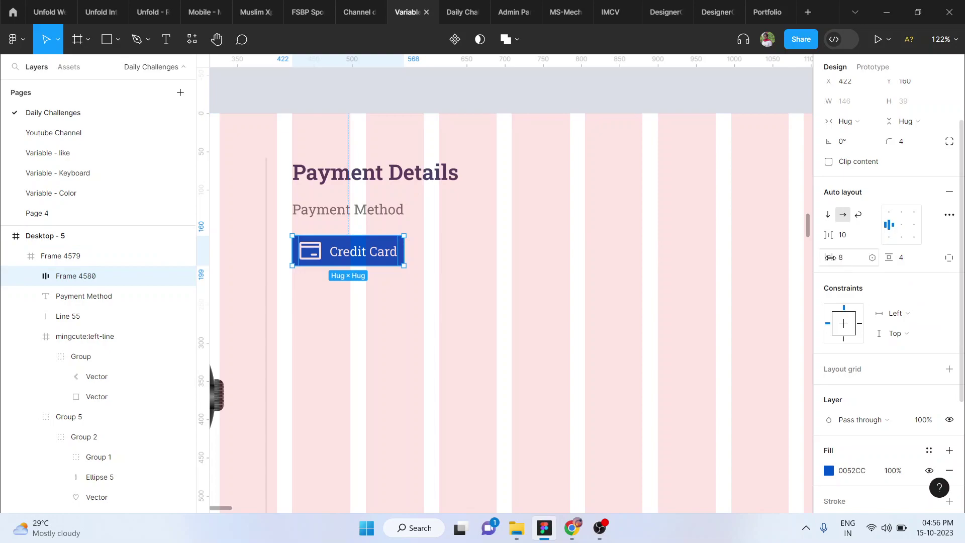
click(847, 261)
key(Return)
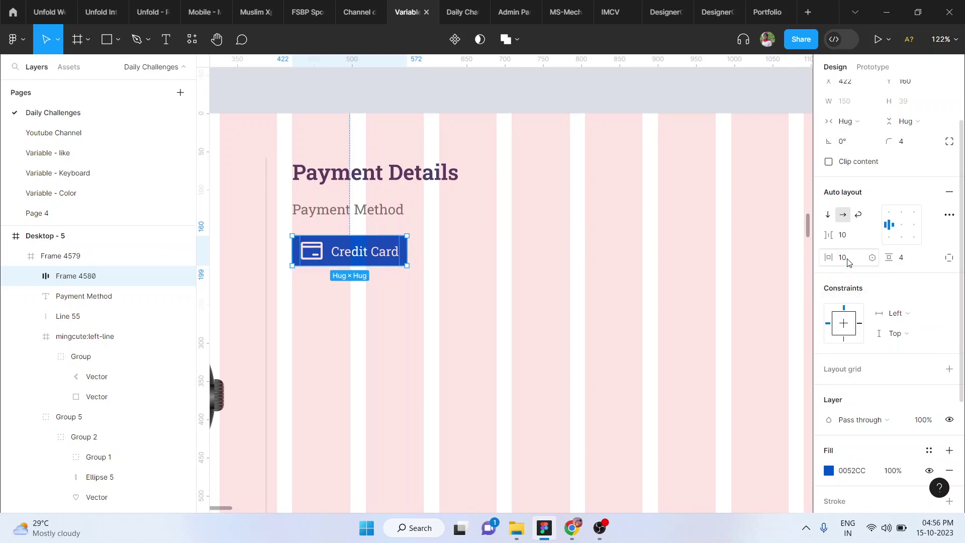
- Copy the Paypal and Apple Pay buttons from the original design and place them beside the new Credit Card button at Y 160
scroll(362, 249, down, 5)
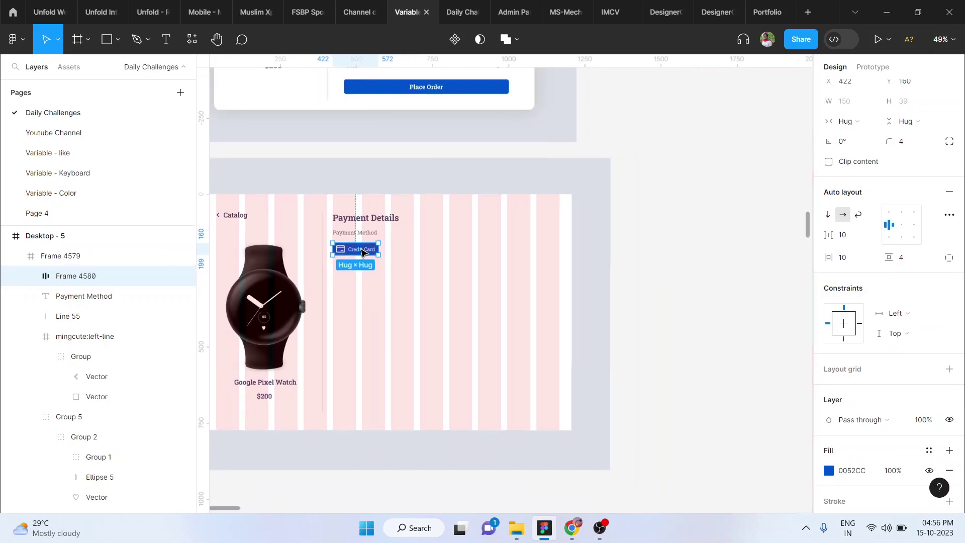
scroll(362, 252, up, 4)
scroll(362, 252, up, 2)
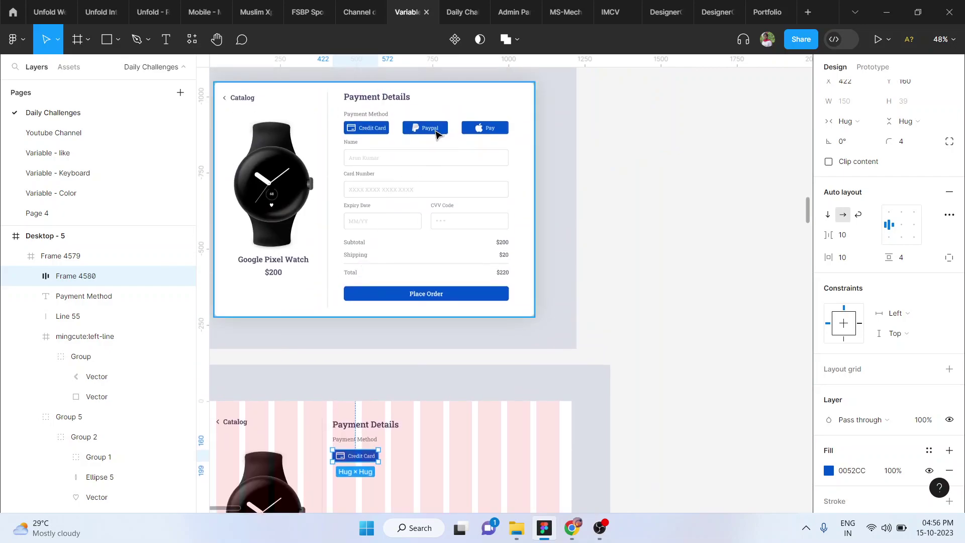
click(435, 135)
click(435, 134)
click(435, 134)
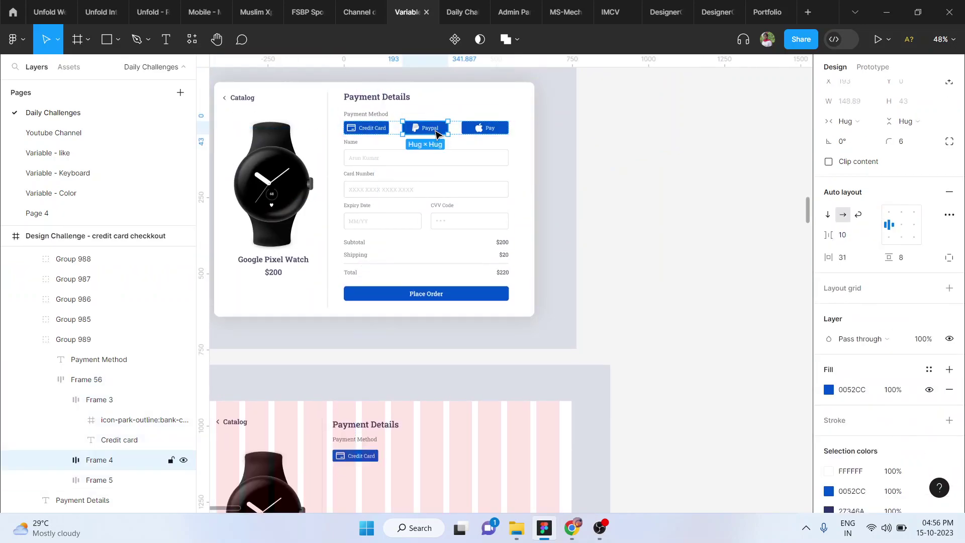
shift+click(485, 130)
scroll(486, 129, down, 3)
drag(490, 127, 480, 346)
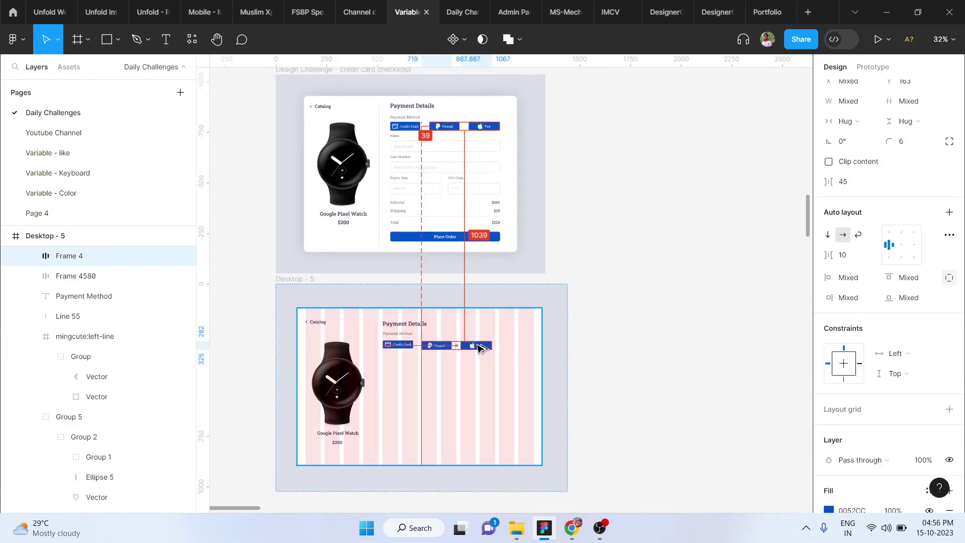
scroll(479, 347, up, 5)
scroll(478, 346, left, 3)
scroll(472, 362, down, 1)
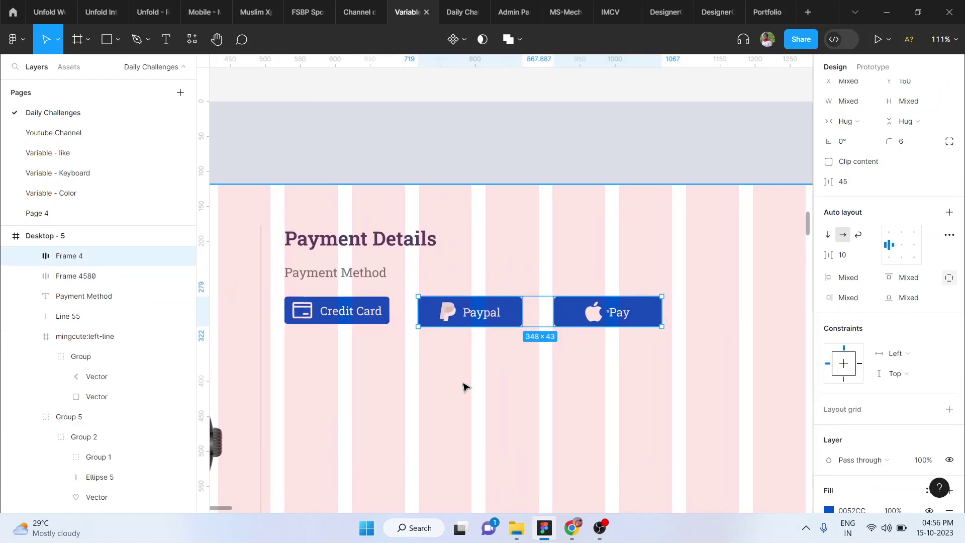
click(463, 386)
- Compare the size, corner radius and padding of the Credit Card and Paypal buttons
scroll(434, 321, up, 3)
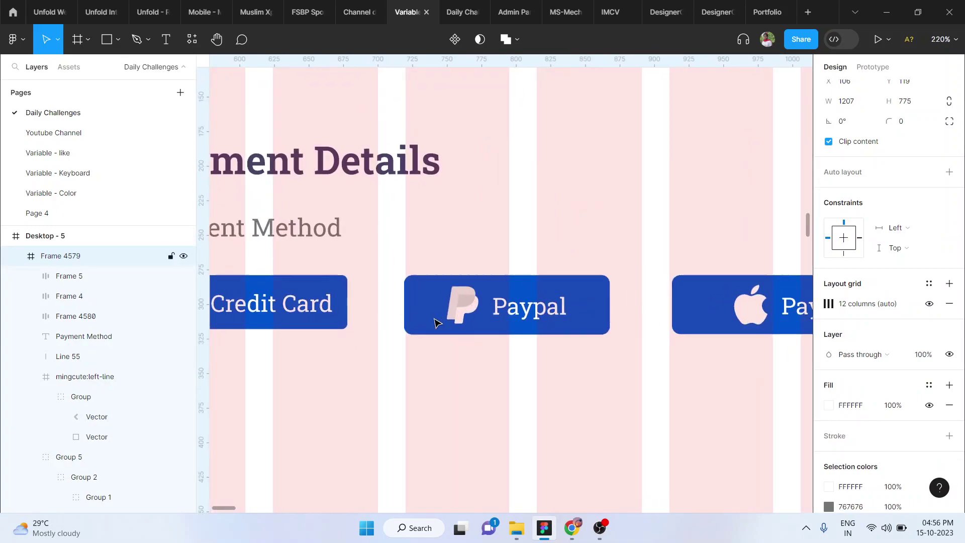
click(435, 322)
scroll(435, 321, down, 2)
scroll(437, 323, left, 2)
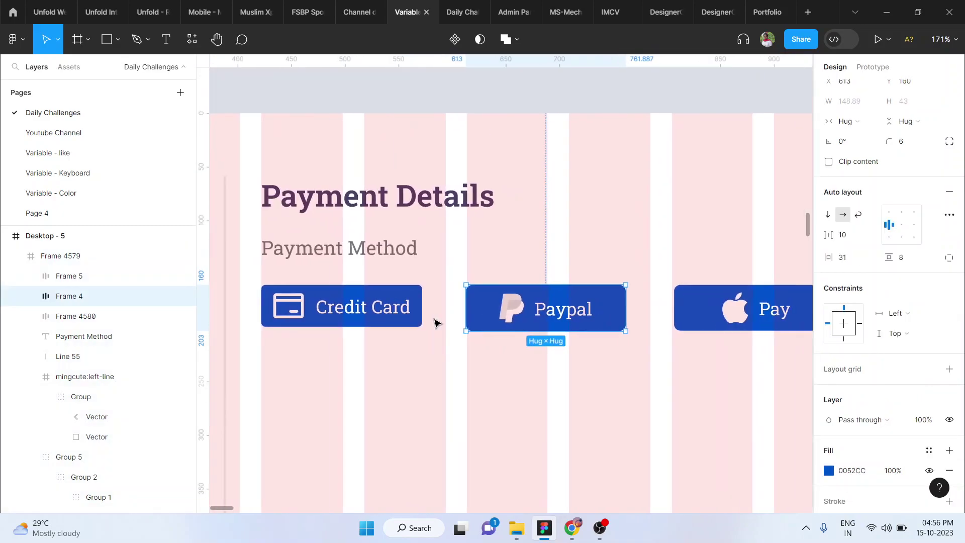
mouse_move(541, 312)
mouse_down()
mouse_move(550, 308)
mouse_move(541, 311)
mouse_up()
click(402, 322)
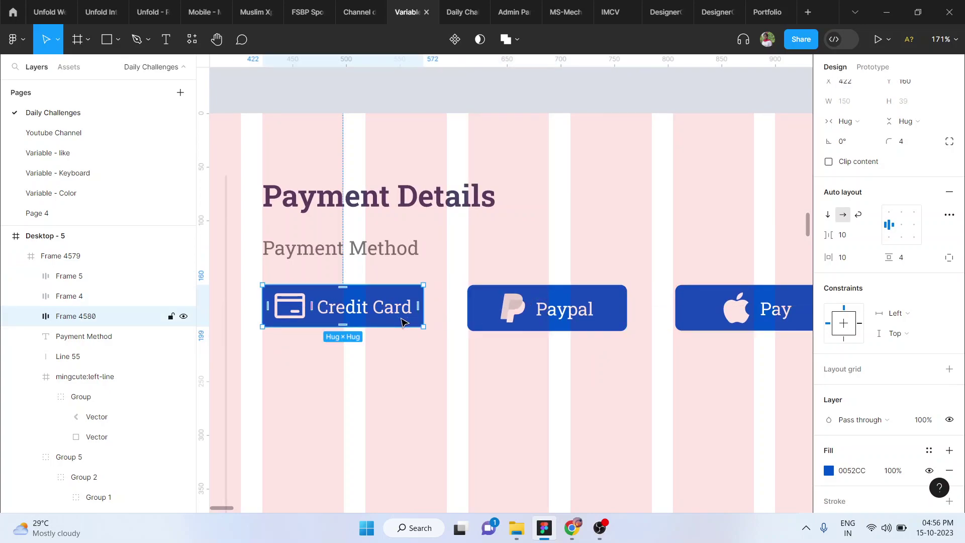
click(543, 309)
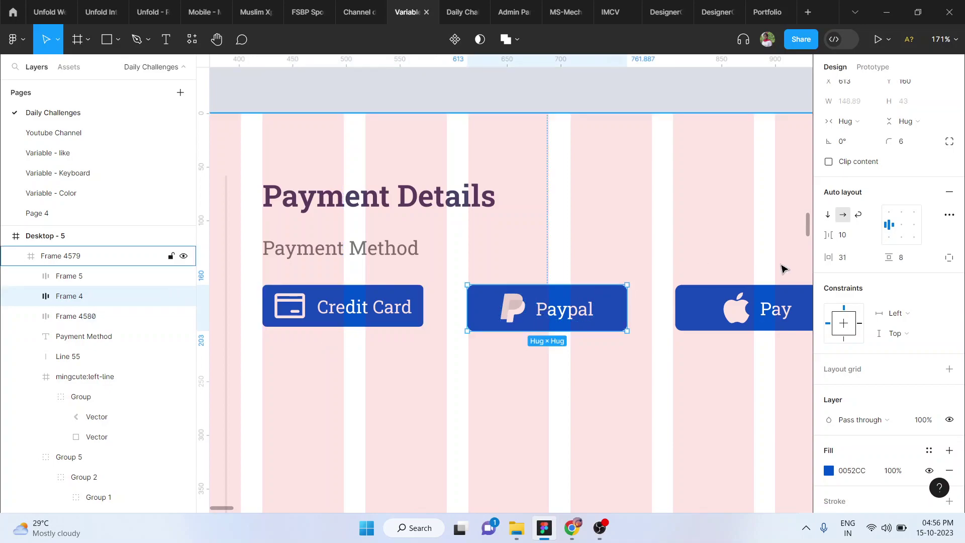
click(853, 262)
click(913, 258)
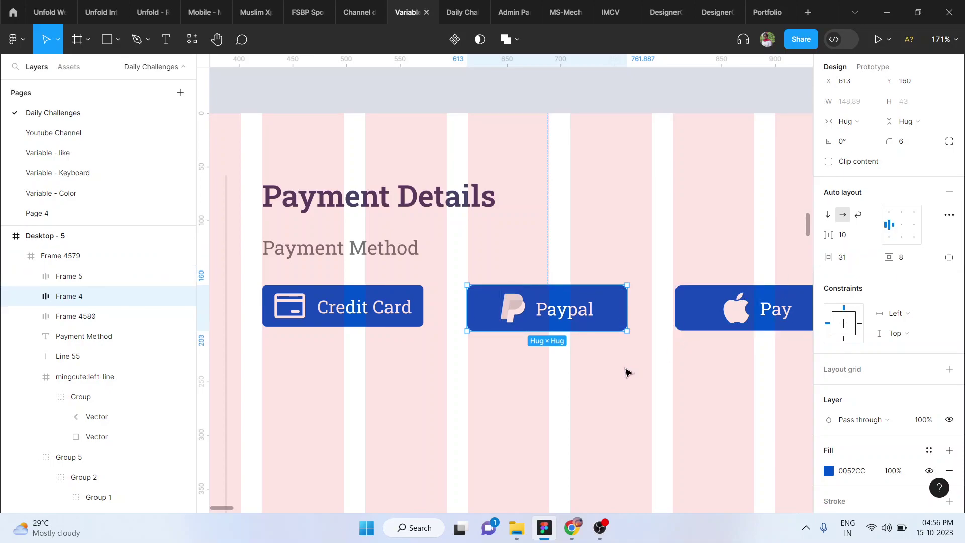
click(538, 374)
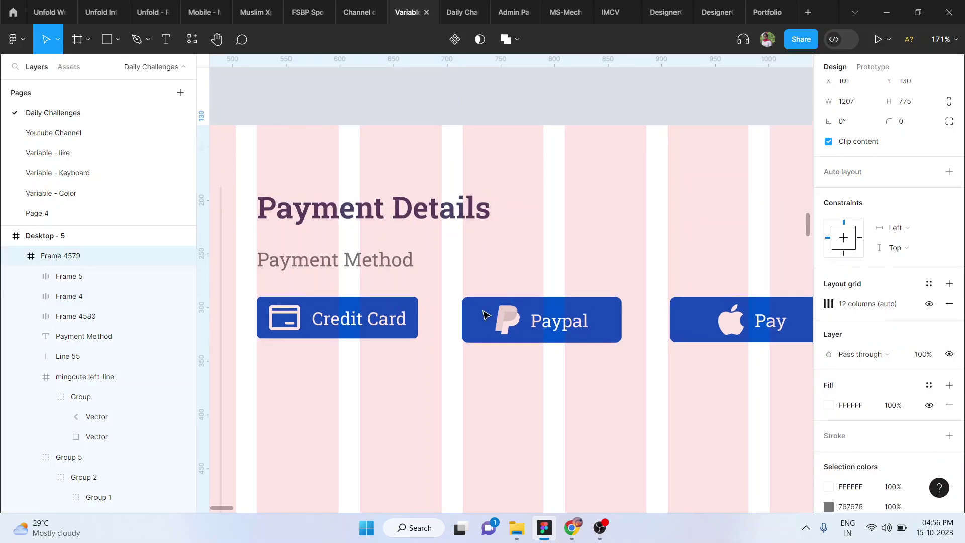
- Place horizontal ruler guides along the Credit Card button's upper and lower edges, at 279 and 318
scroll(485, 313, up, 5)
scroll(485, 312, up, 5)
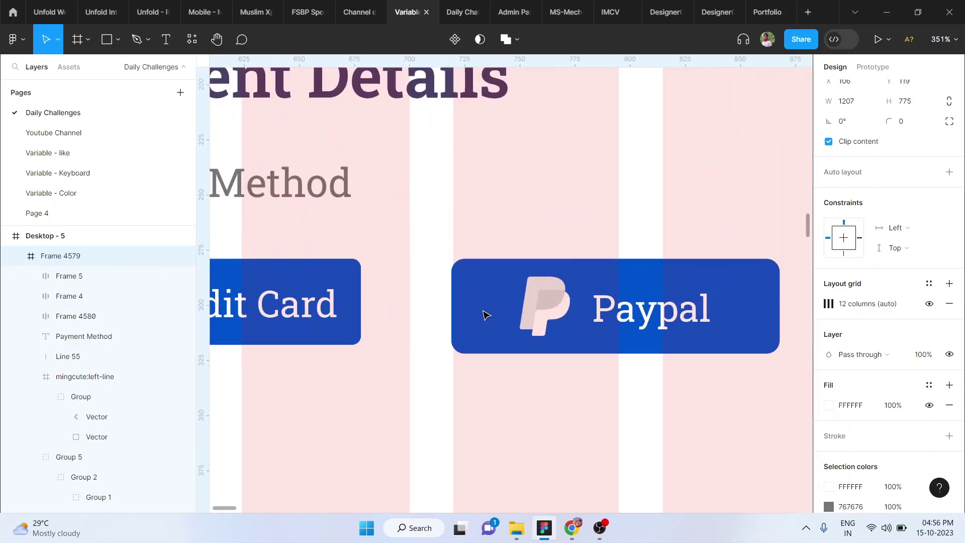
drag(490, 72, 481, 260)
key(ctrl+z)
drag(463, 63, 489, 344)
scroll(485, 337, right, 3)
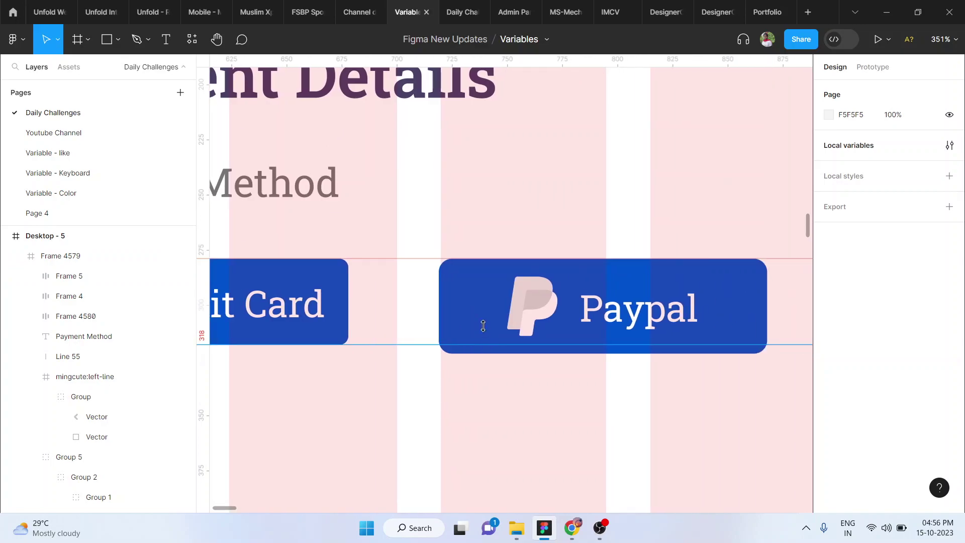
- Set the Paypal button's vertical padding to 6 so its height matches the guides
click(483, 324)
click(482, 324)
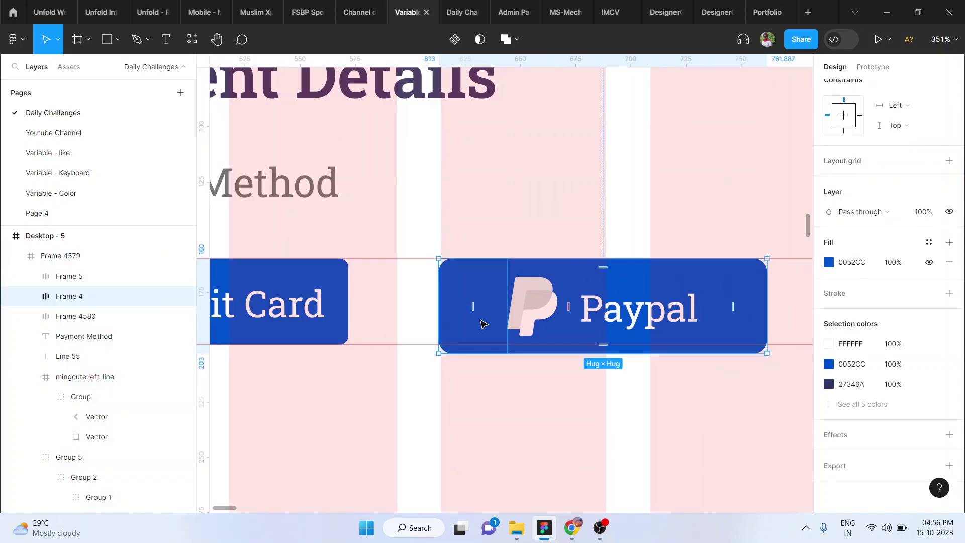
click(472, 322)
scroll(854, 258, up, 5)
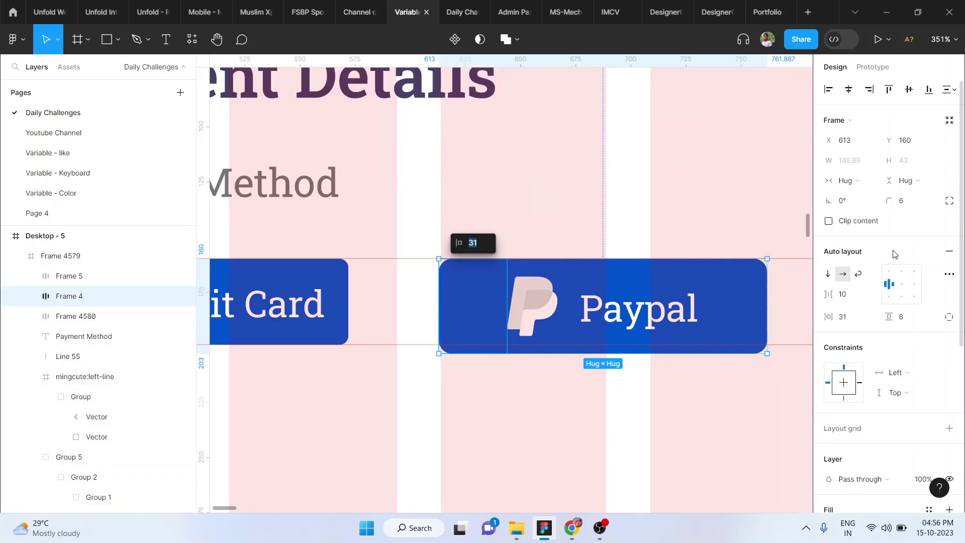
click(907, 322)
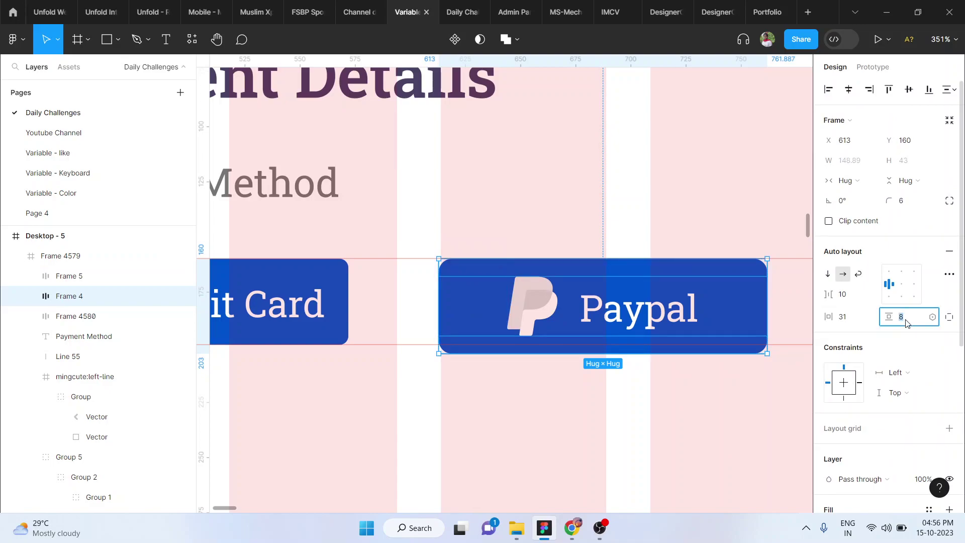
key(Return)
scroll(588, 368, right, 5)
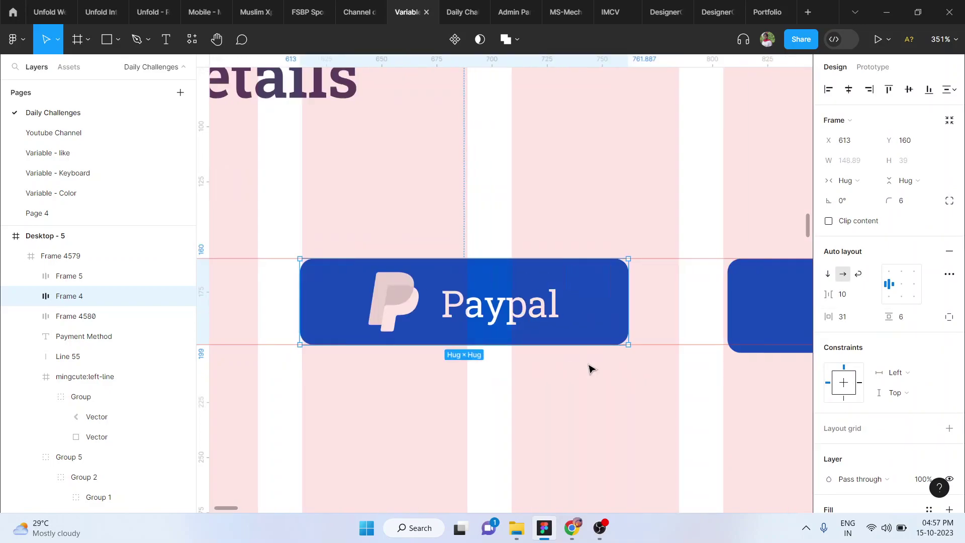
- Reduce the Apple Pay button's vertical padding to 5 to fit it between the guides
scroll(573, 317, down, 3)
click(566, 304)
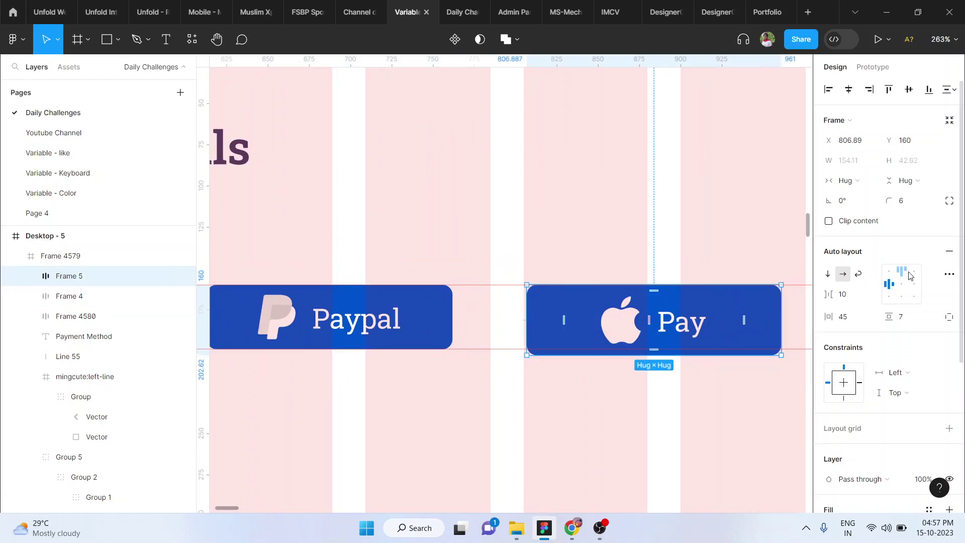
click(909, 319)
text(6)
key(Return)
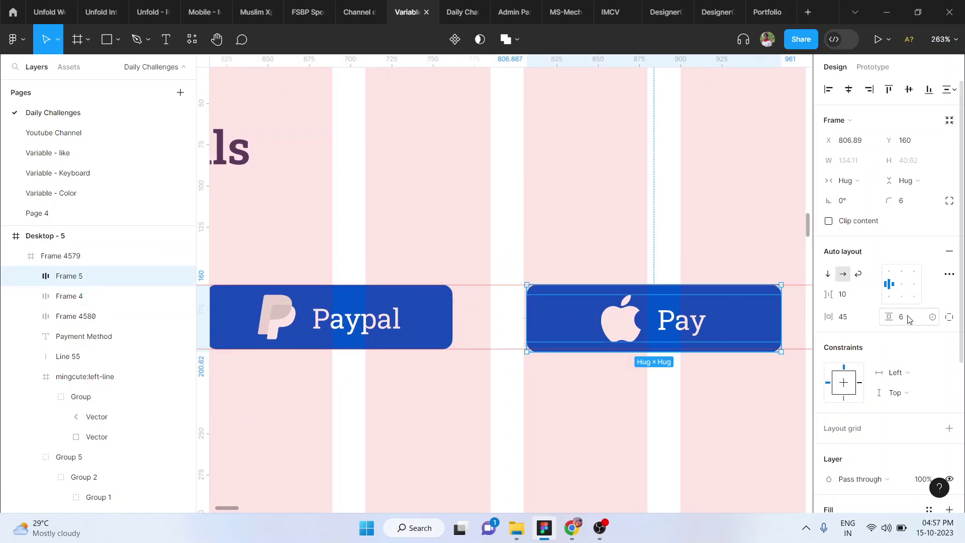
click(914, 320)
key(Return)
- Stack the Paypal button at X 423, Y 206 and the Apple Pay button at X 423, Y 252 below the Credit Card button
scroll(553, 398, left, 6)
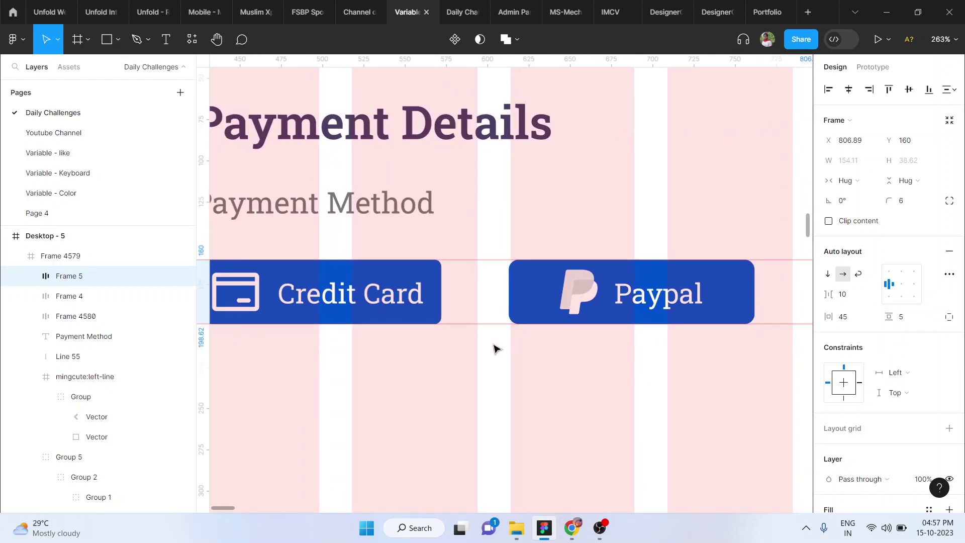
click(541, 289)
scroll(541, 288, down, 5)
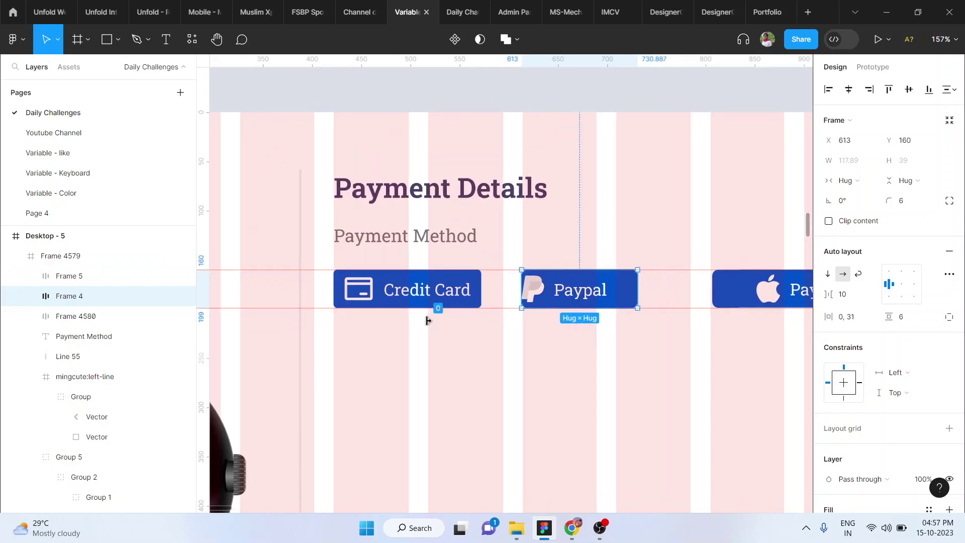
drag(607, 291, 420, 334)
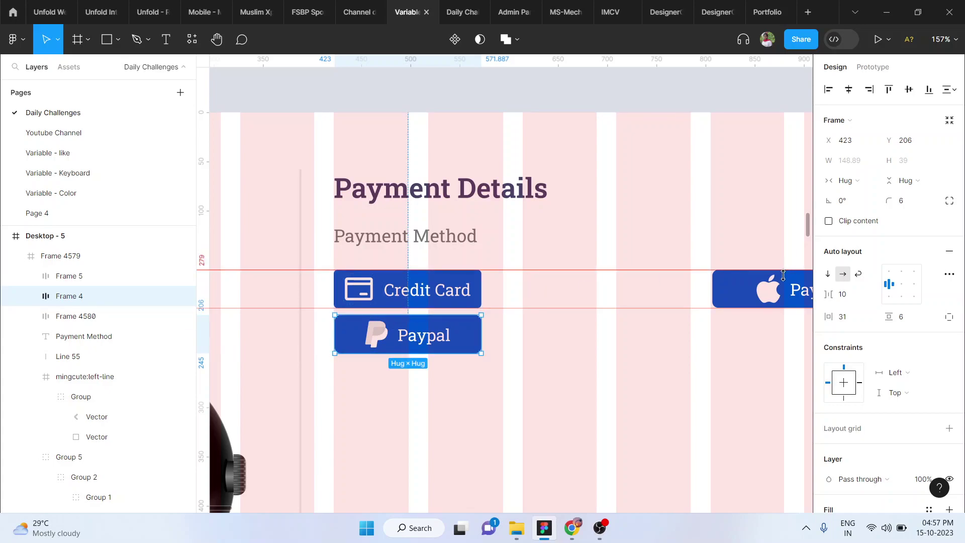
drag(752, 293, 375, 385)
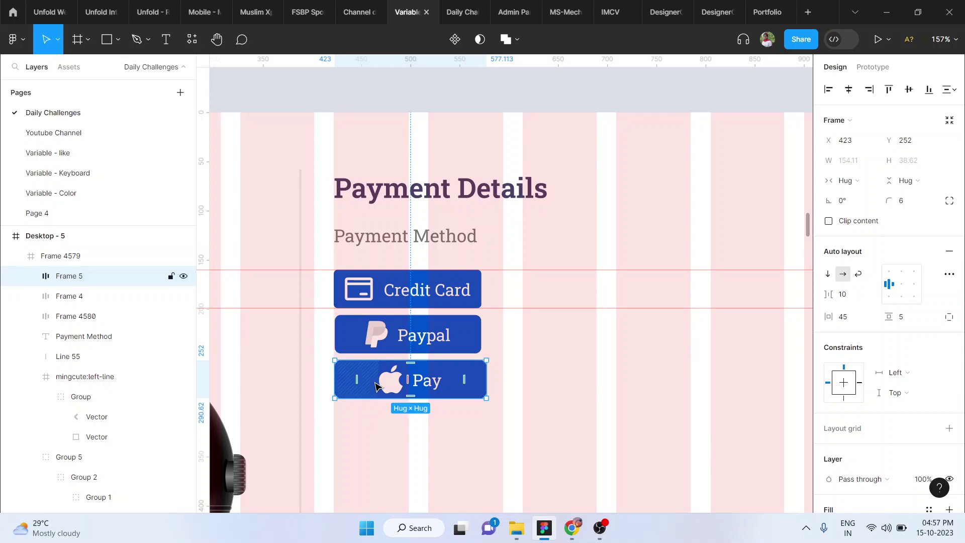
scroll(375, 385, up, 5)
scroll(269, 317, up, 2)
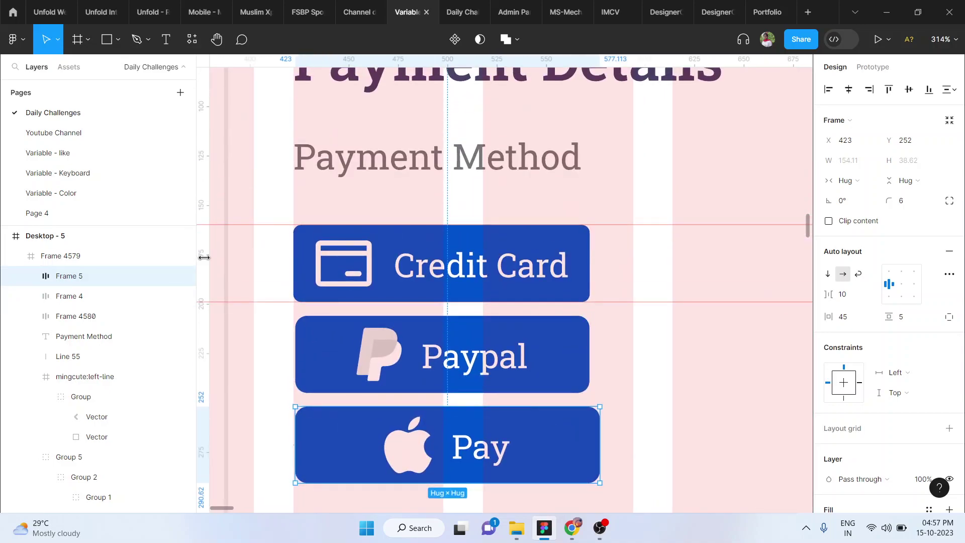
- Place a vertical ruler guide at 678 along the Credit Card button's right edge
drag(205, 258, 589, 341)
scroll(589, 341, down, 3)
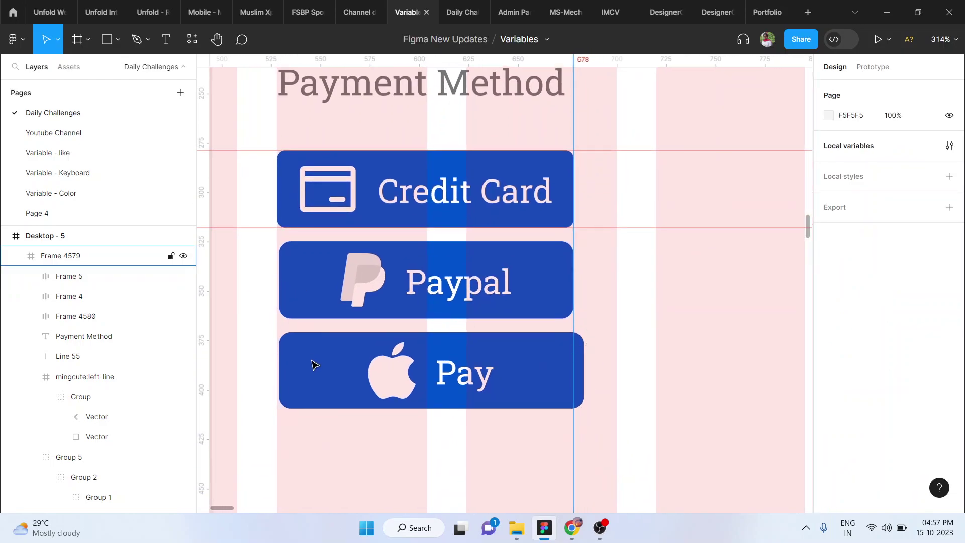
click(312, 364)
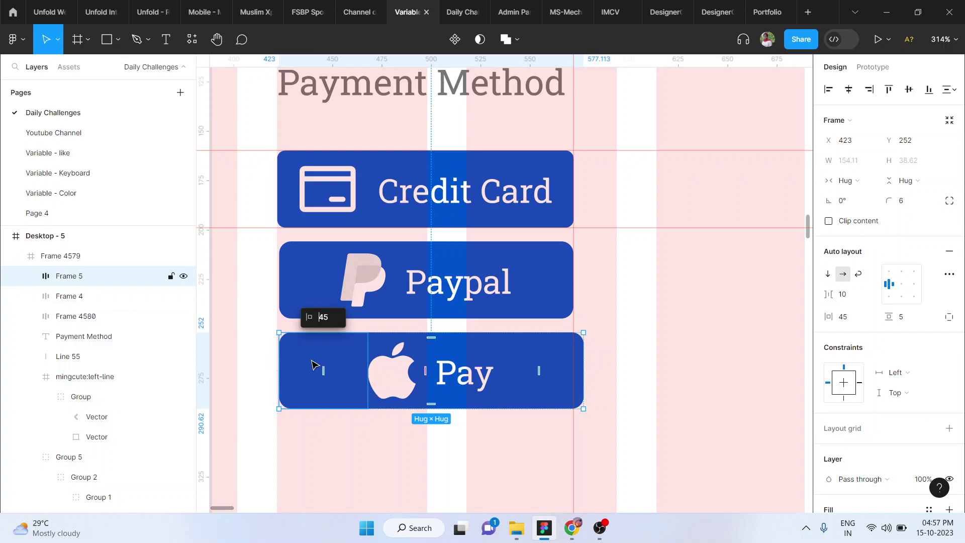
key(Escape)
key(Escape)
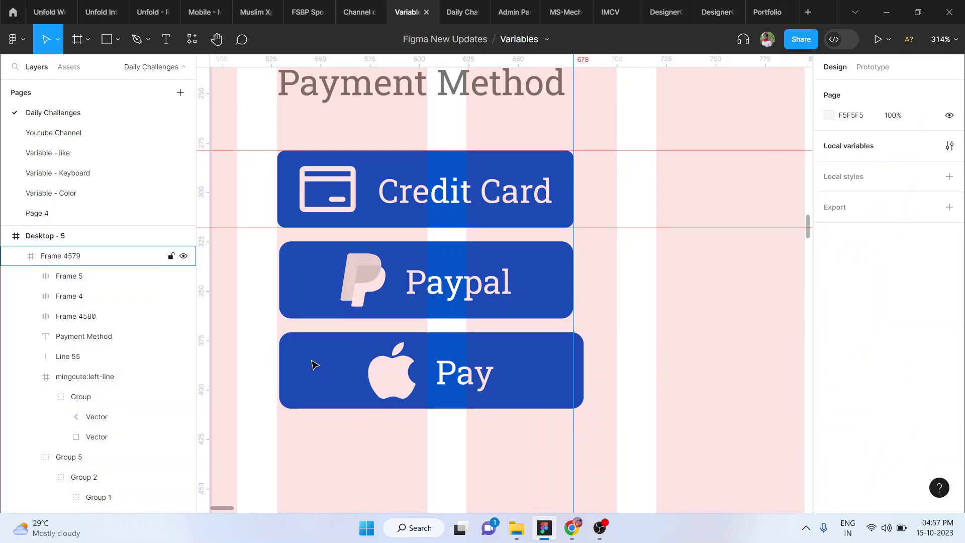
click(409, 374)
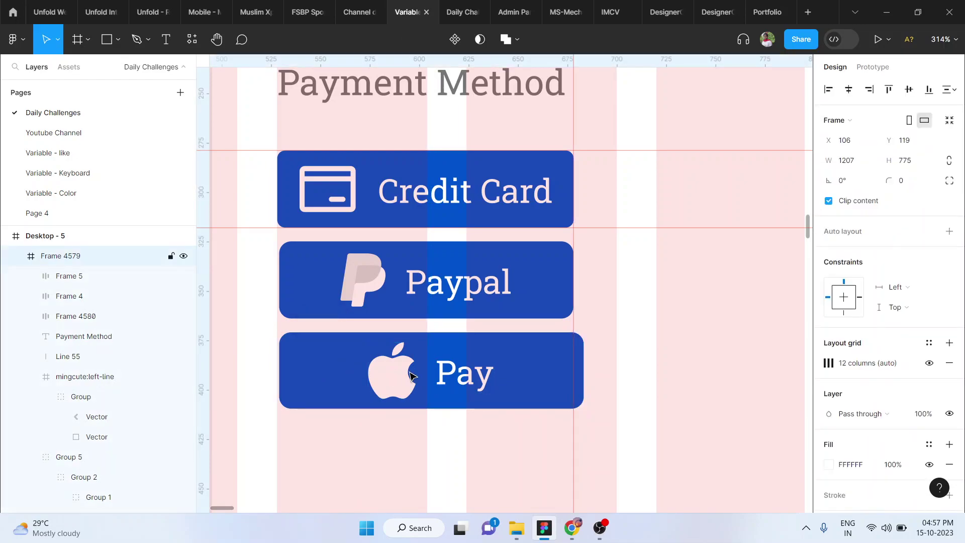
click(409, 374)
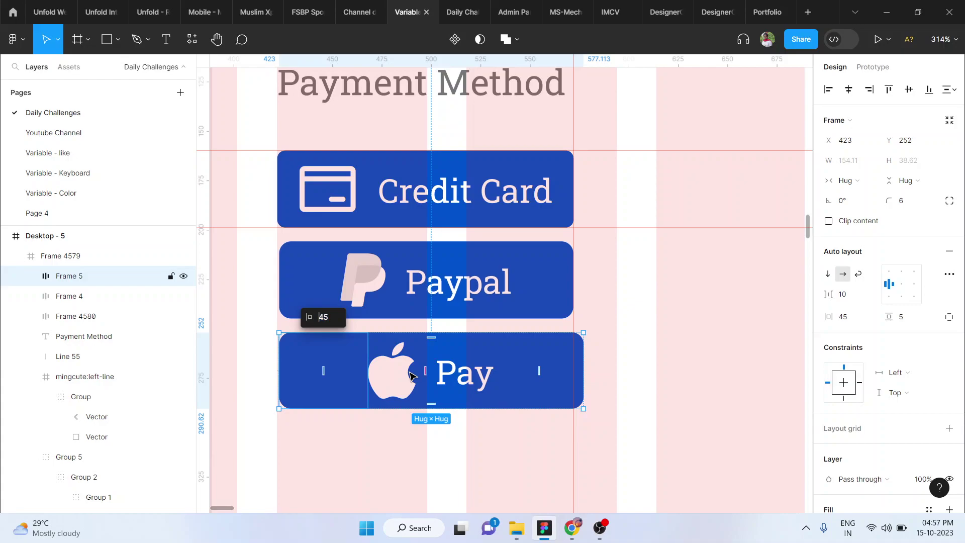
click(502, 467)
click(450, 385)
key(Left)
key(Right)
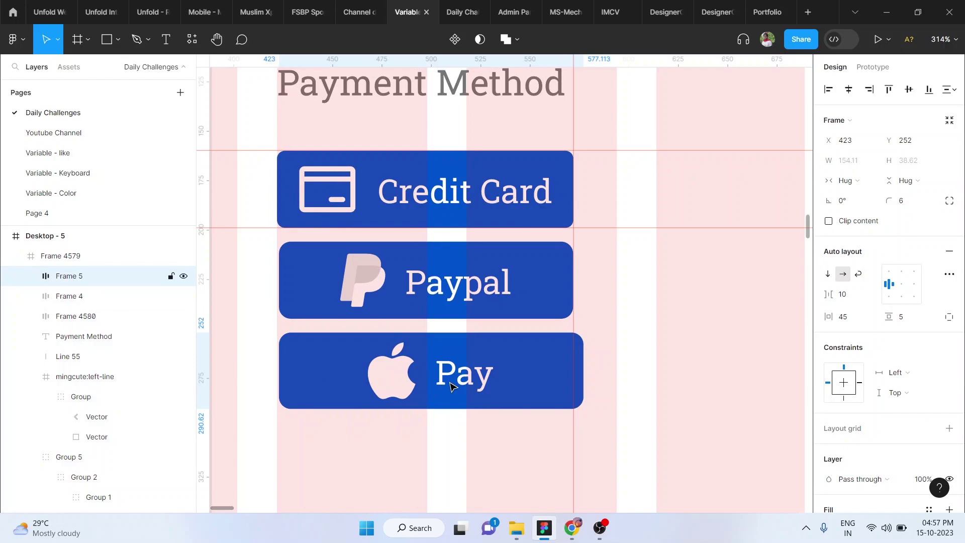
- Nudge the Paypal and Apple Pay buttons left to X 422, in line with the Credit Card button
click(366, 278)
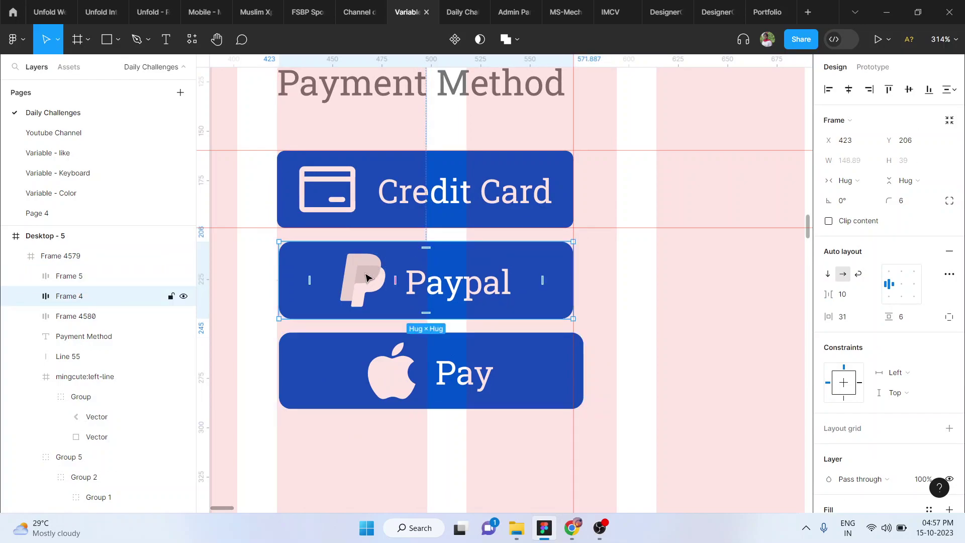
key(Left)
click(566, 367)
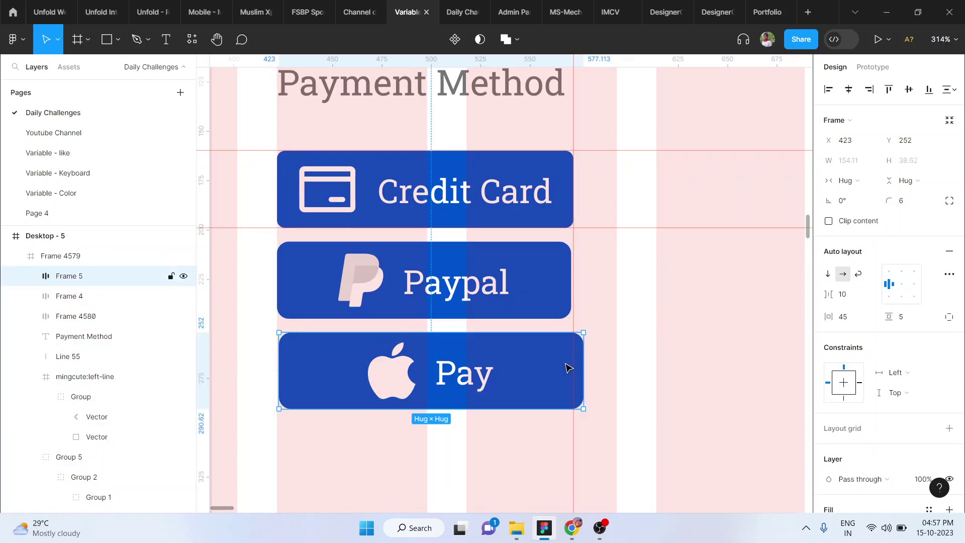
key(Left)
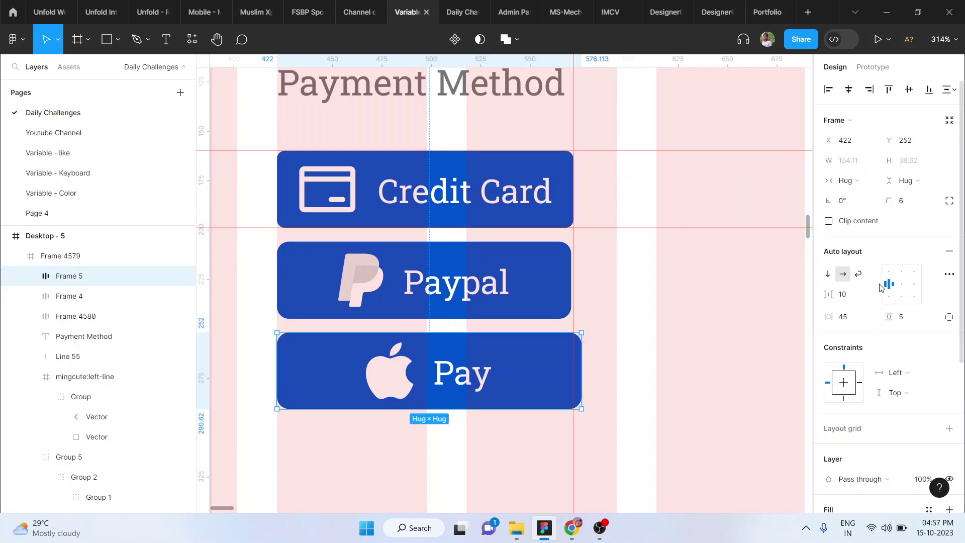
- Set the horizontal padding to 43 on the Apple Pay button and 32 on the Paypal button to match the vertical guide
drag(834, 318, 831, 318)
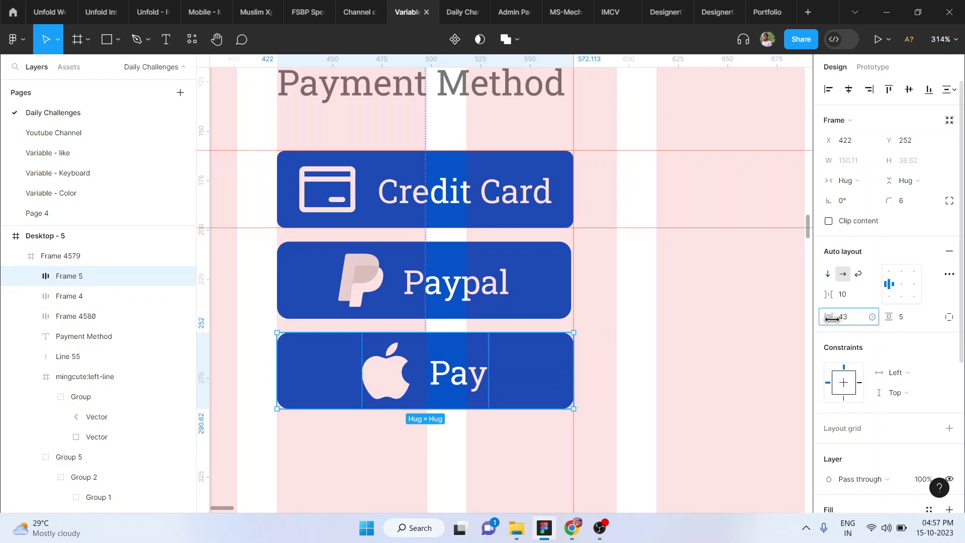
click(564, 275)
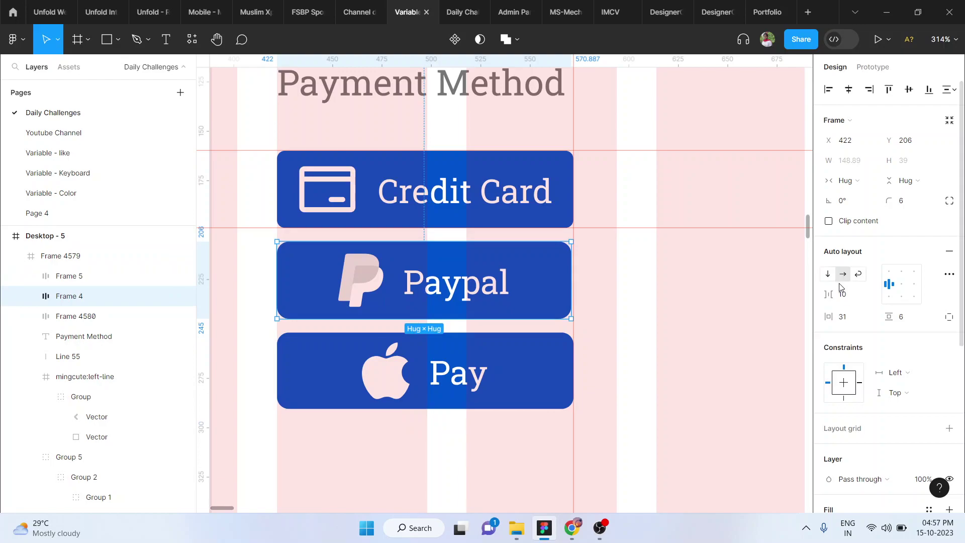
click(850, 322)
text(32)
key(Return)
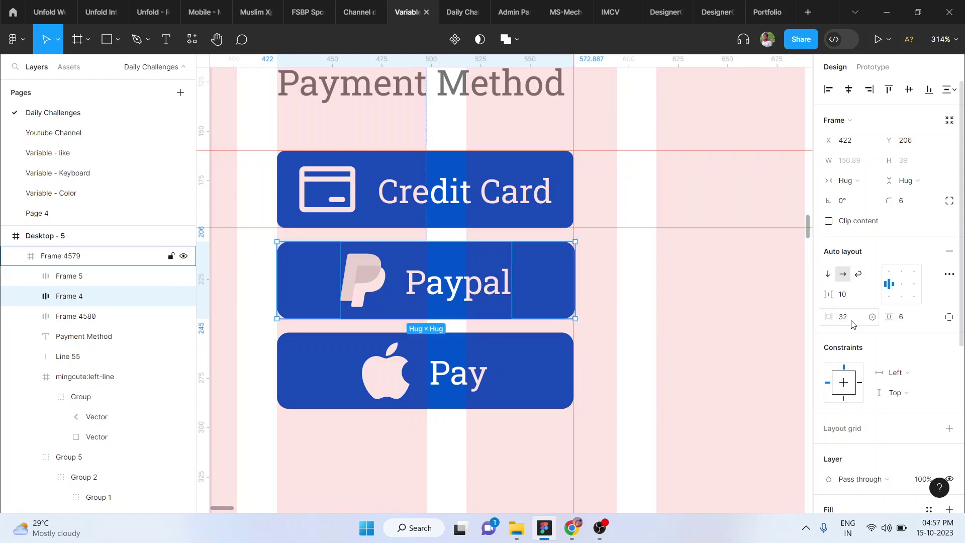
key(Escape)
scroll(597, 402, down, 5)
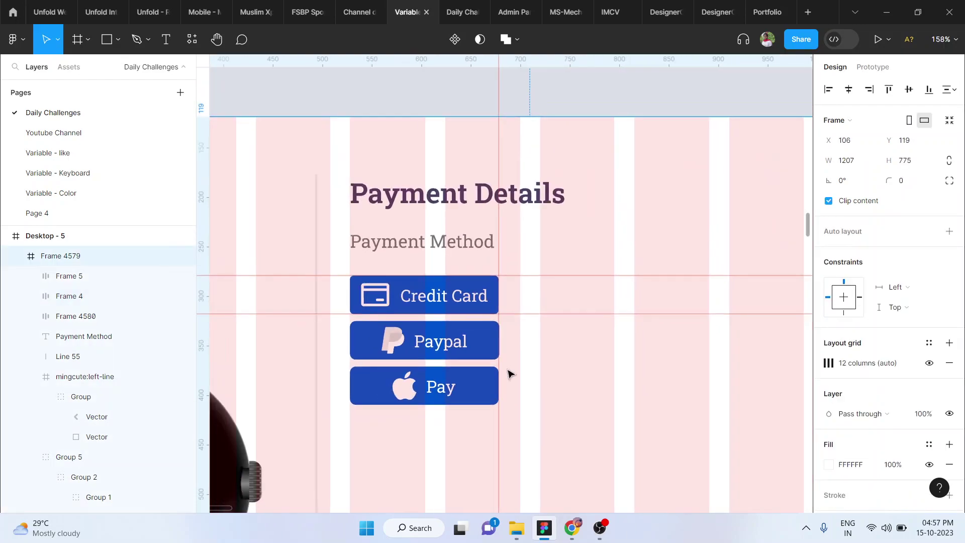
- Move the Paypal and Apple Pay buttons into a row beside the Credit Card button at Y 160, spaced 21 apart
click(430, 347)
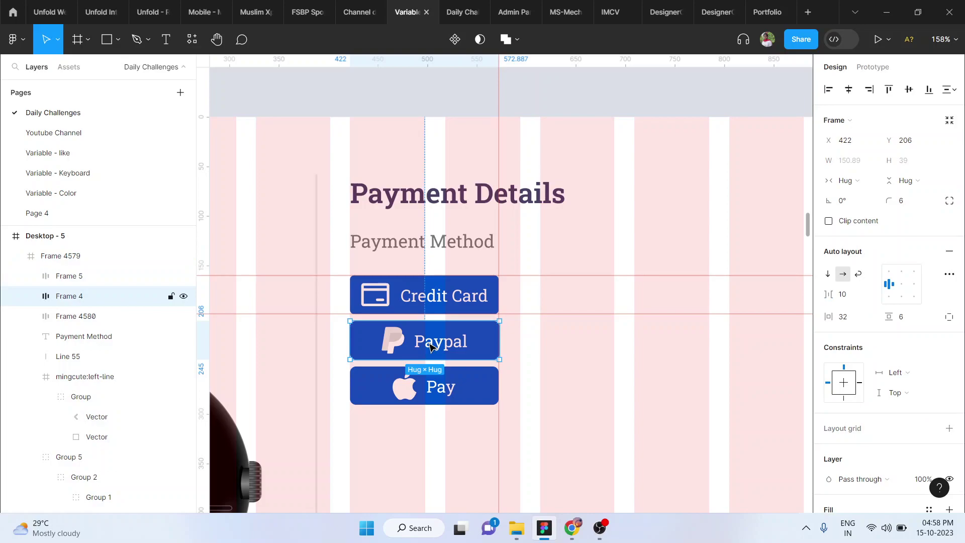
drag(598, 342, 600, 301)
click(405, 386)
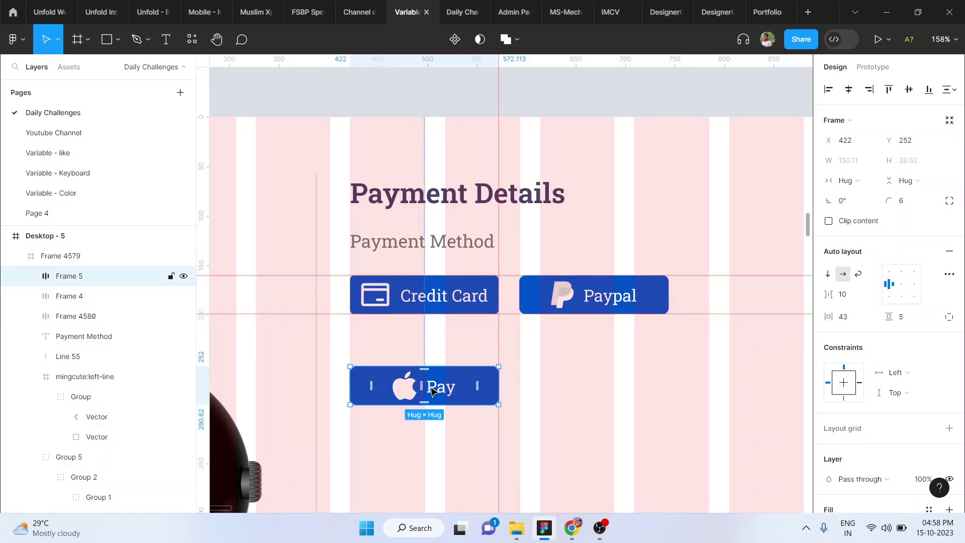
drag(405, 386, 418, 386)
drag(809, 293, 723, 300)
- Combine the Credit Card, Paypal and Apple Pay buttons into one horizontal auto layout frame
shift+click(597, 300)
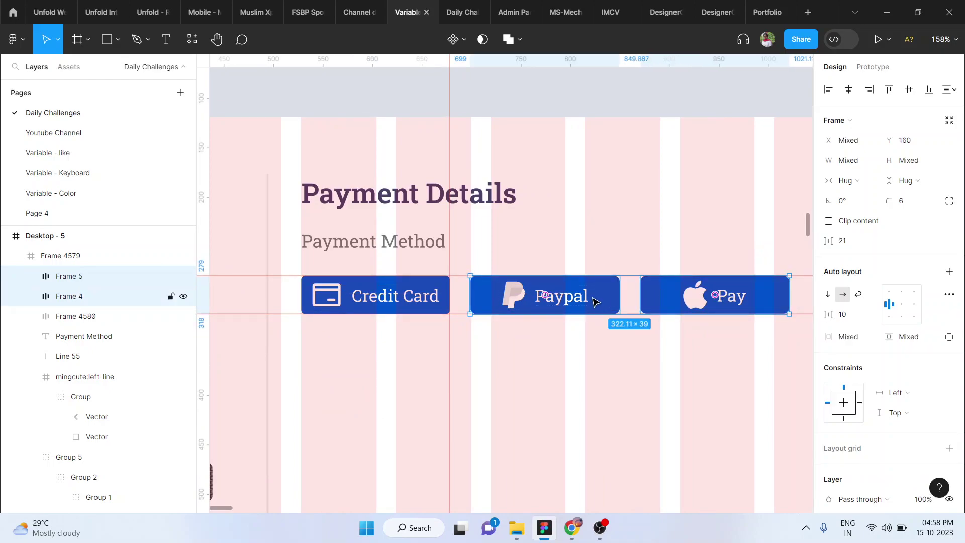
shift+click(428, 295)
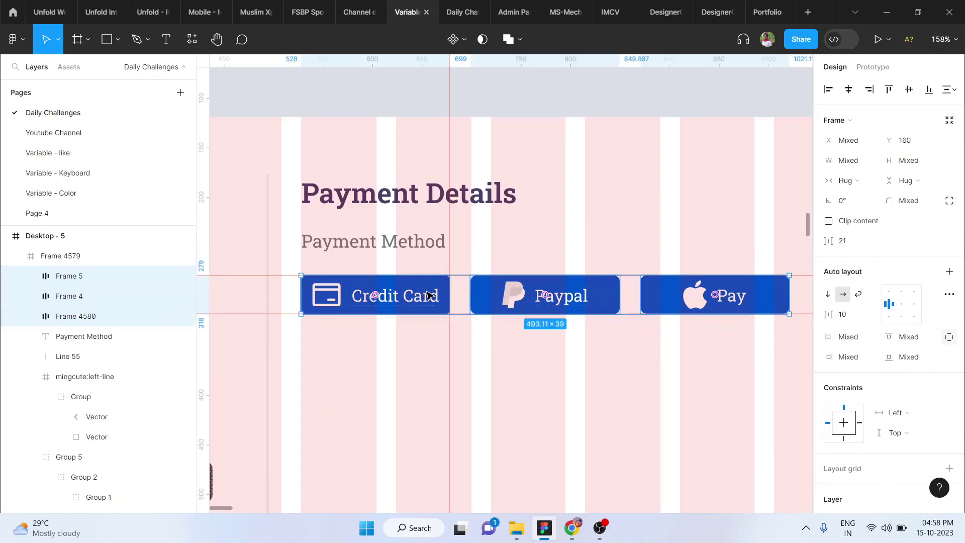
key(shift+a)
key(shift+0)
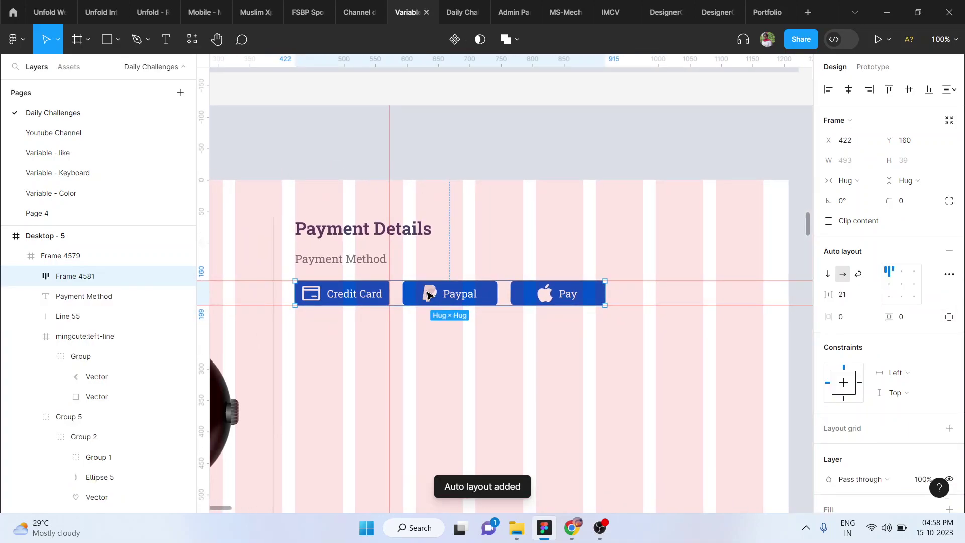
key(alt+Tab)
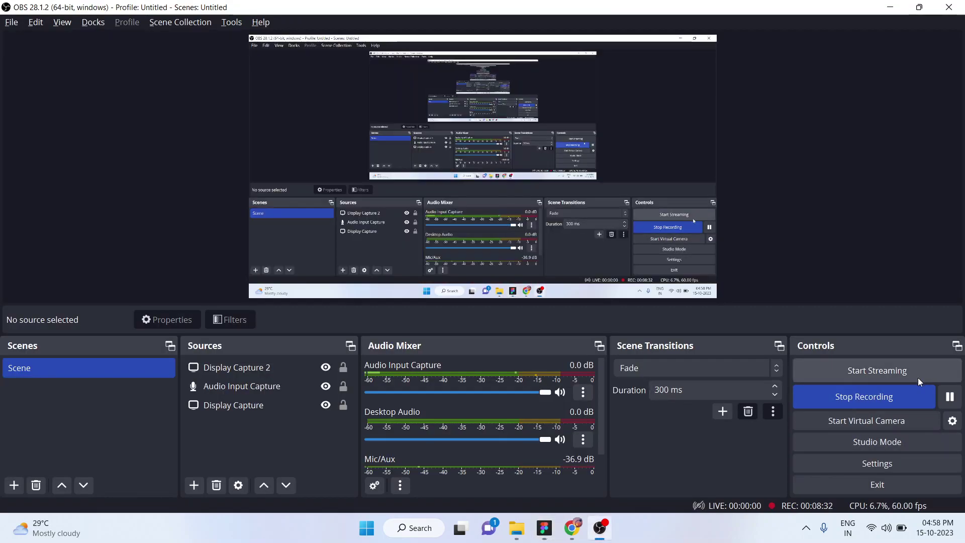
click(949, 396)
key(alt+Tab)
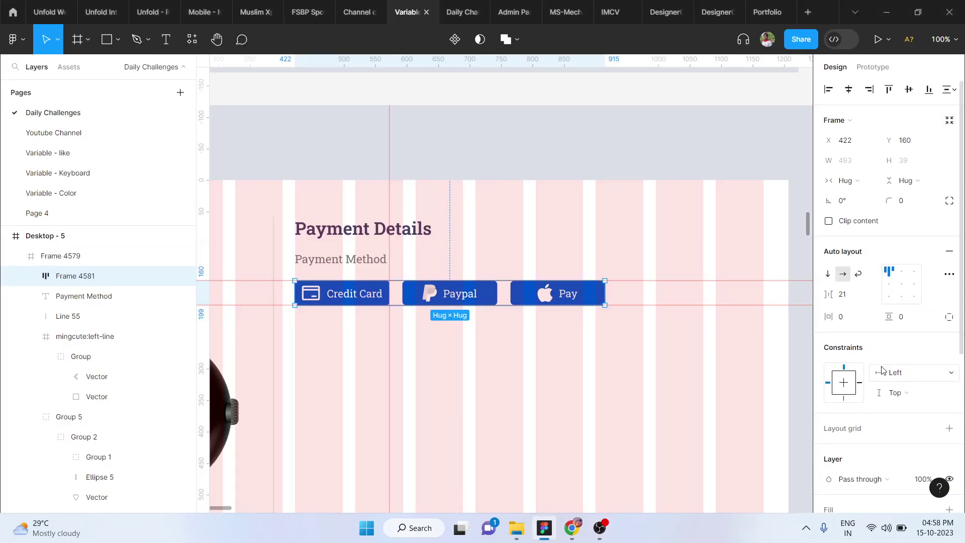
- Increase the horizontal gap between the three payment buttons to 53
scroll(881, 370, down, 4)
scroll(882, 398, up, 1)
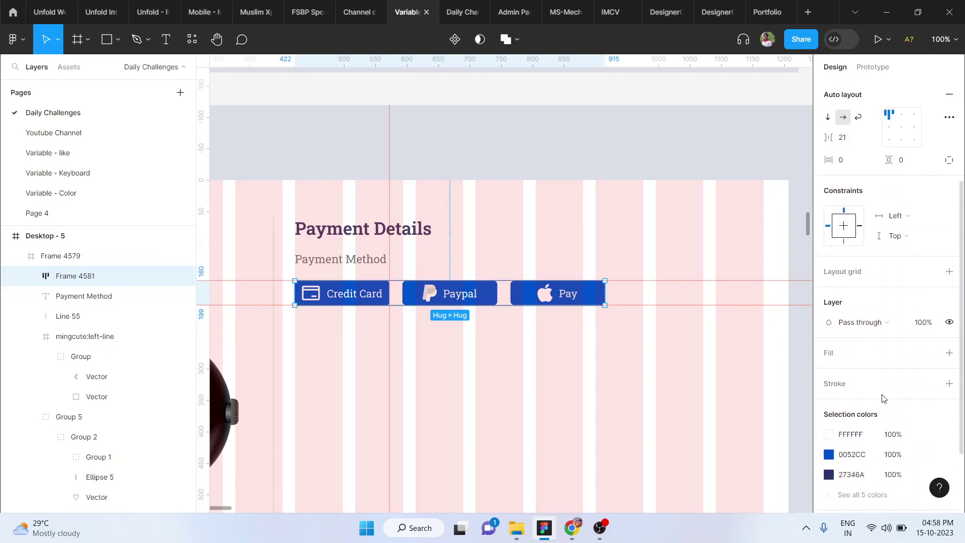
scroll(881, 398, up, 3)
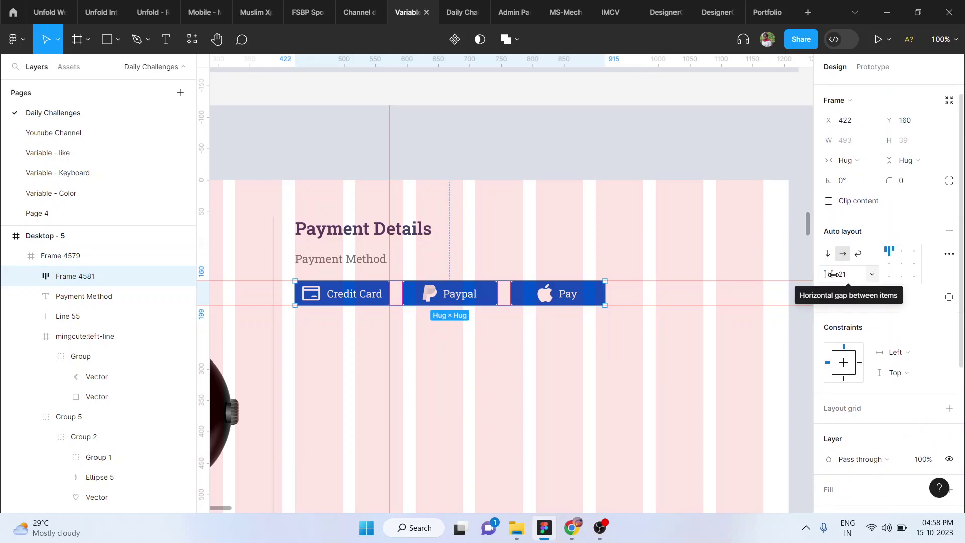
drag(832, 274, 874, 276)
- Reduce the white checkout frame's width to 1097
scroll(692, 327, down, 5)
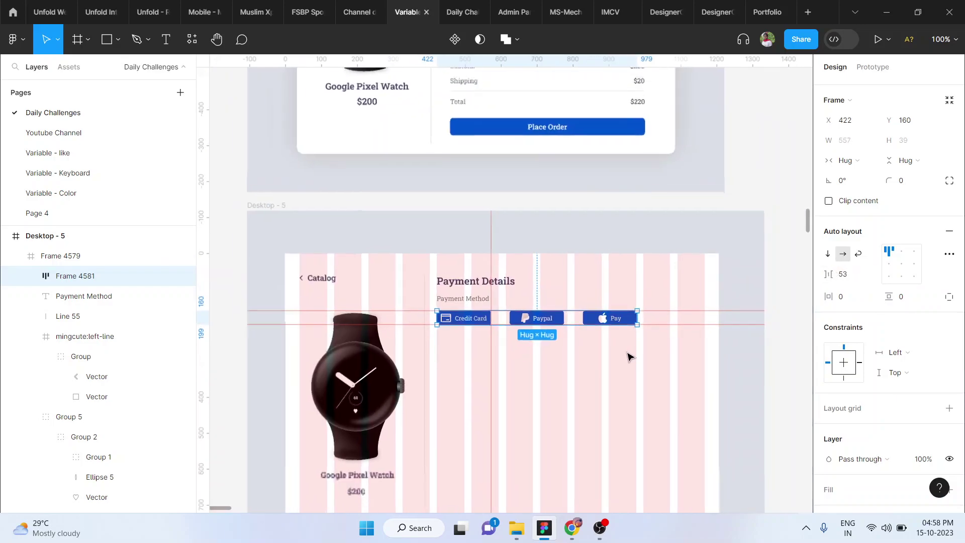
click(700, 328)
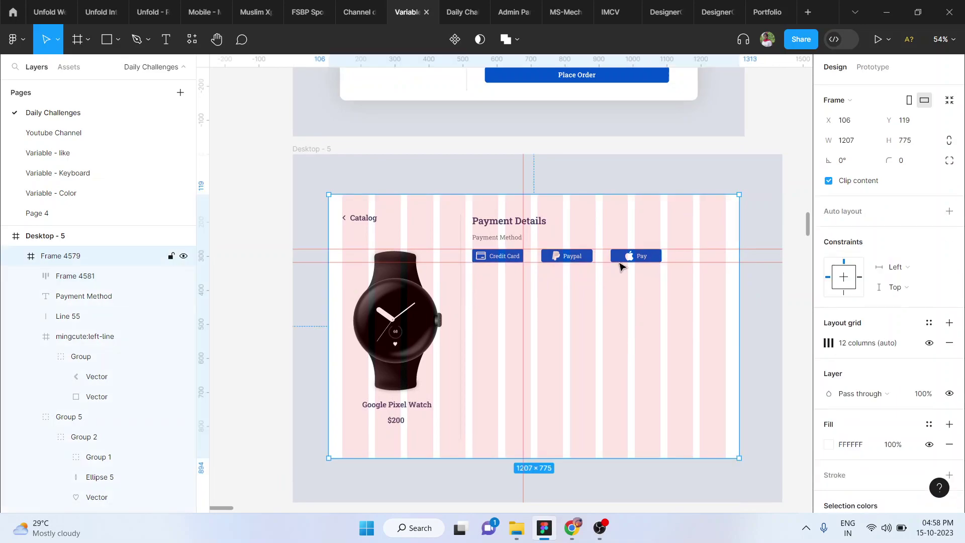
drag(725, 300, 702, 297)
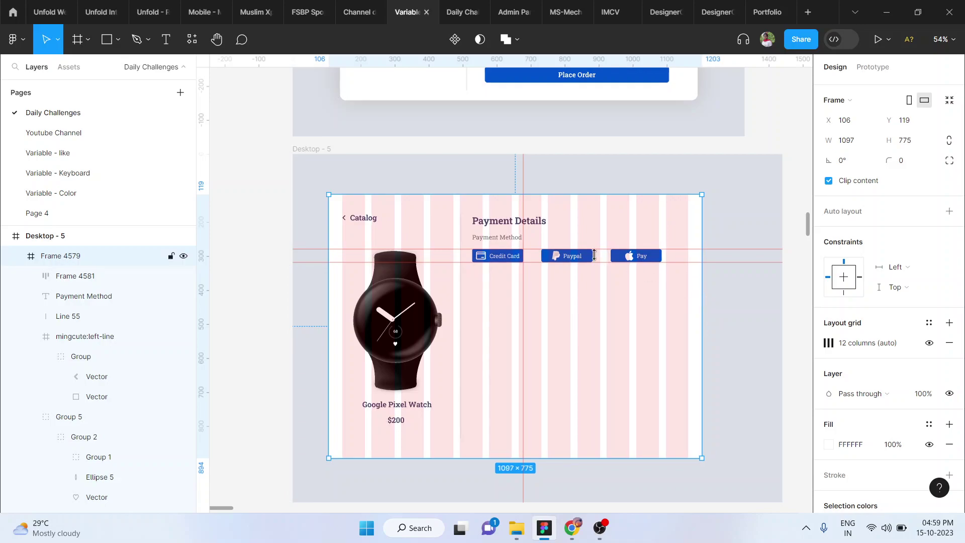
- Shift the Payment Details heading, the Payment Method label and the button row right together to X 452
click(495, 258)
shift+click(486, 236)
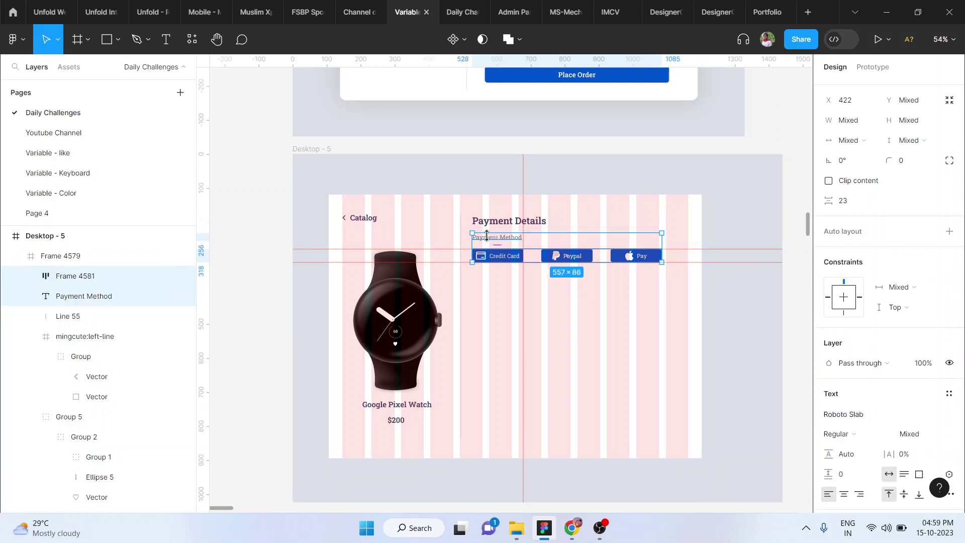
shift+click(481, 222)
key(shift+Right)
key(shift+Right)
key(shift+Right)
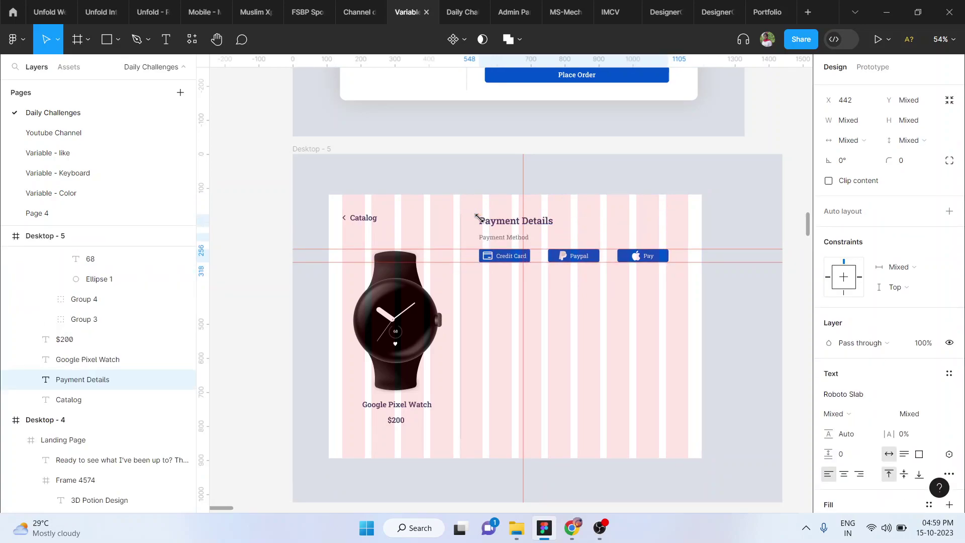
- Move the vertical divider line between the watch and the payment section right to X 411
click(460, 232)
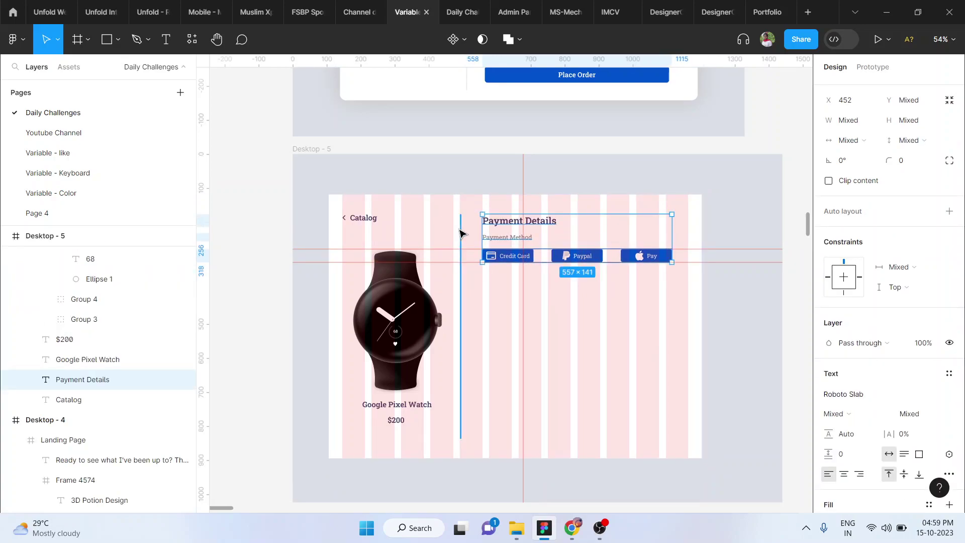
key(shift+Right)
key(Right)
key(shift+Right)
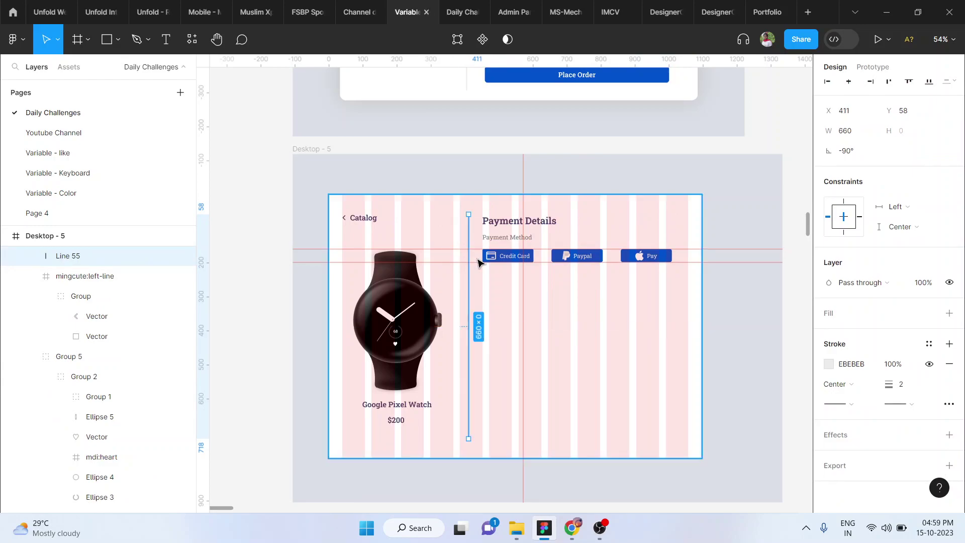
- Move the watch illustration to X 82 and shift the Google Pixel Watch and $200 texts right to centre them beneath it
drag(419, 322, 422, 322)
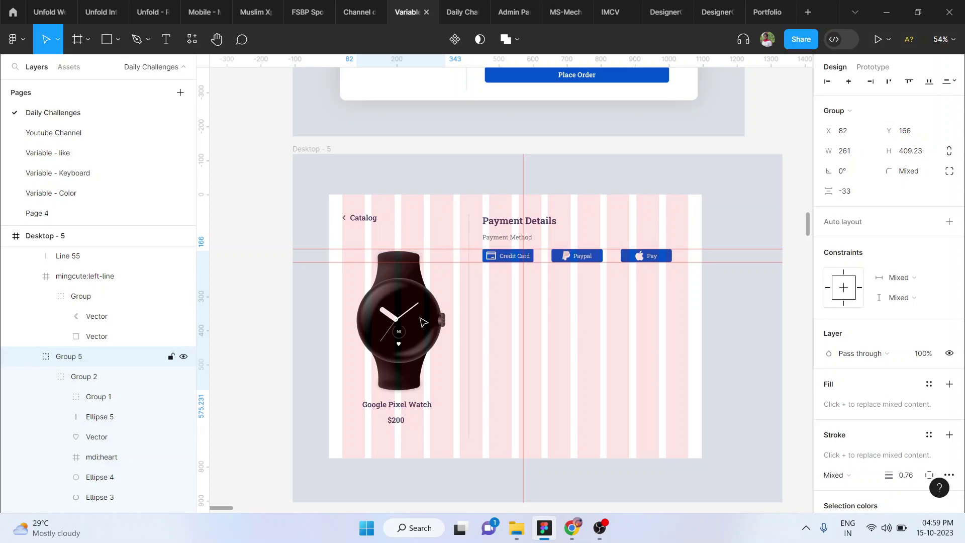
click(400, 425)
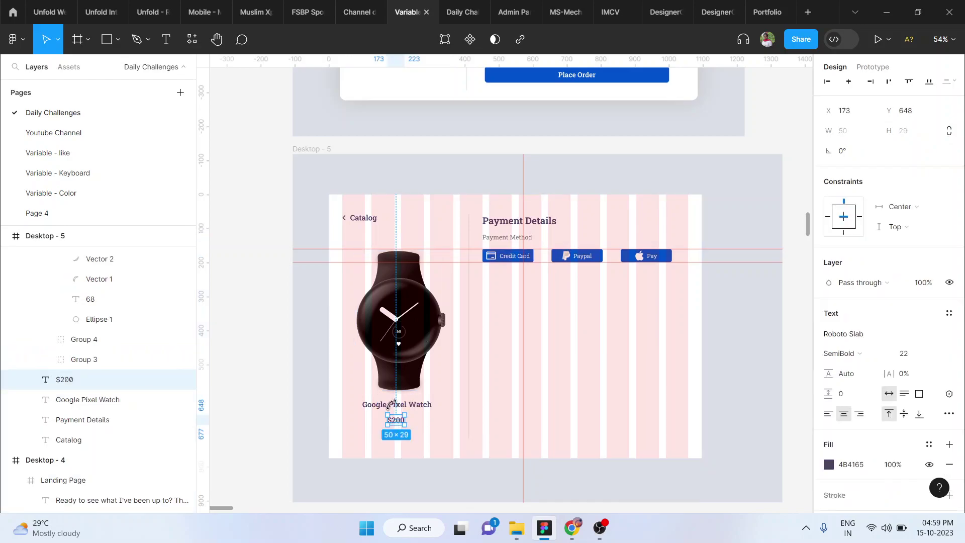
shift+click(391, 404)
drag(391, 405, 390, 406)
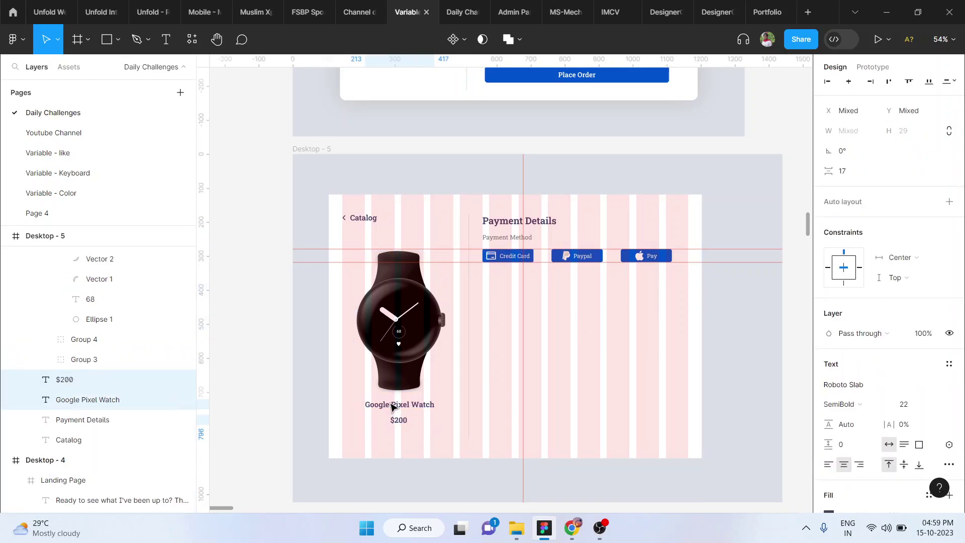
click(627, 372)
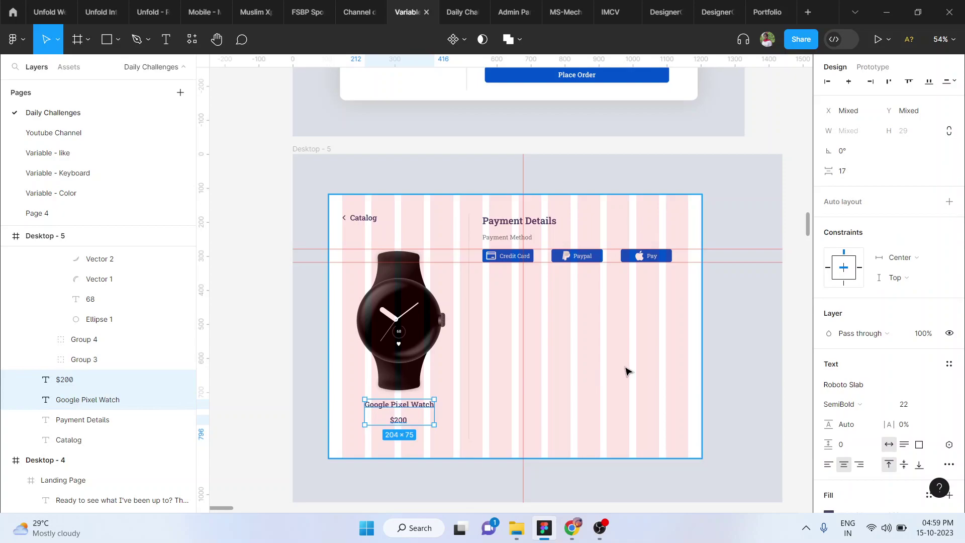
- Delete the vertical ruler guide at 678 and the horizontal guide at 318 along the buttons' lower edge
click(523, 338)
key(Delete)
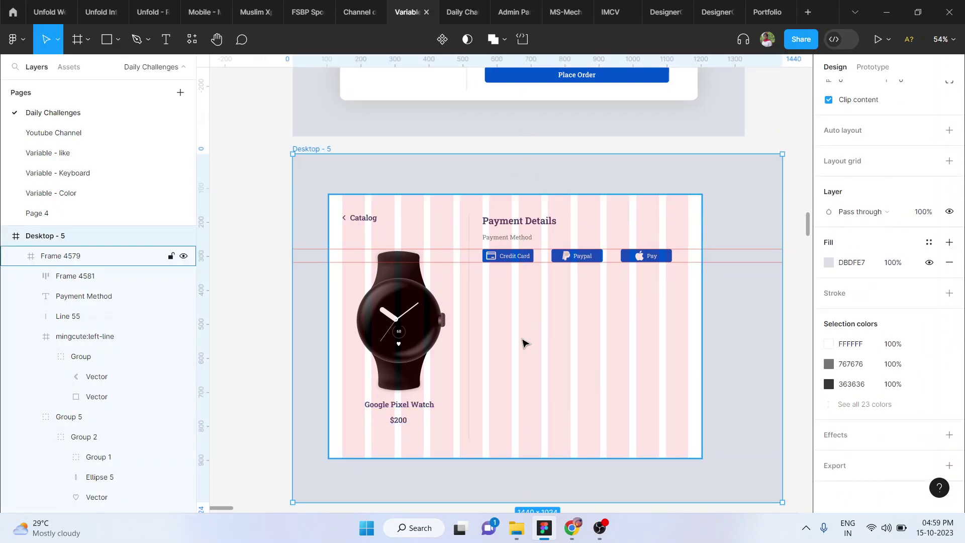
click(768, 261)
drag(769, 261, 762, 250)
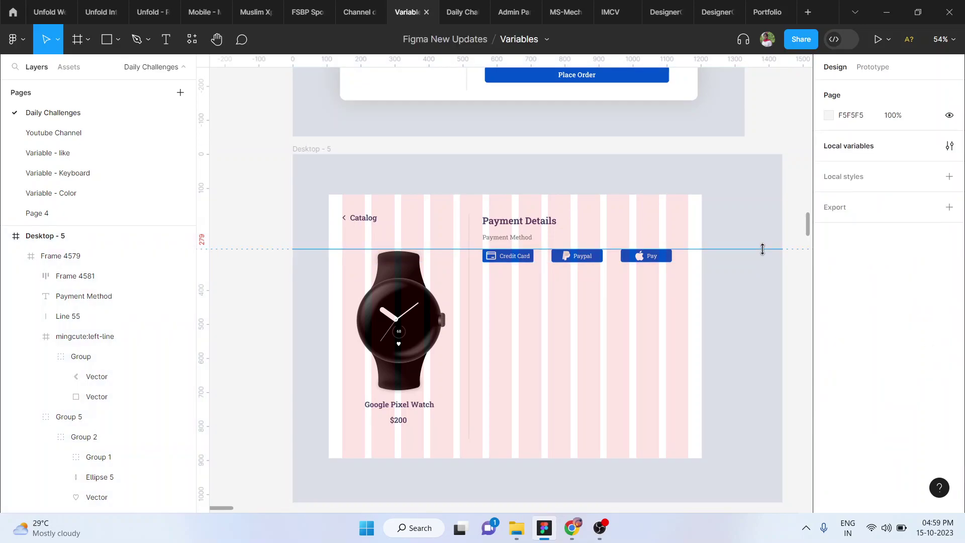
- Delete the horizontal ruler guide at 279 and hide the 12-column layout grid on the white checkout card
key(Delete)
scroll(764, 254, down, 3)
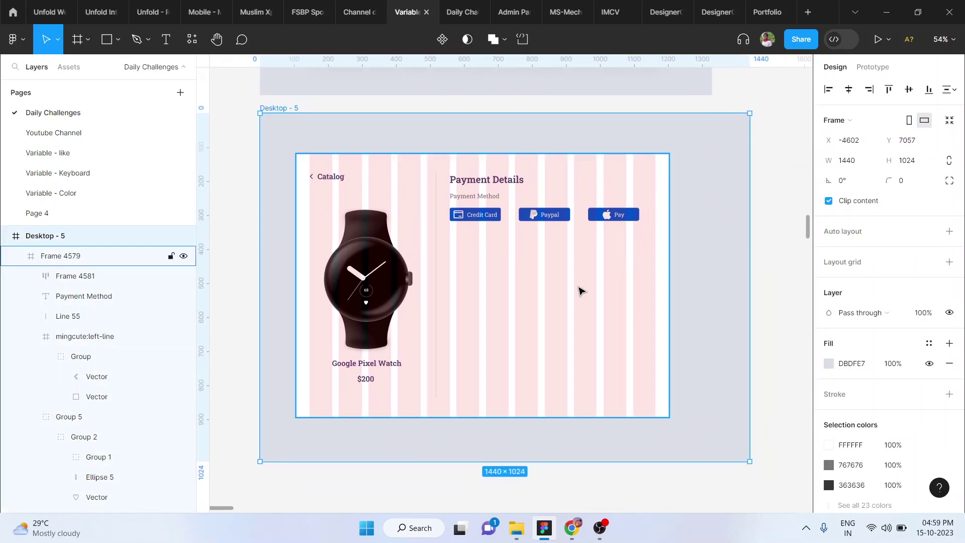
click(581, 291)
click(928, 363)
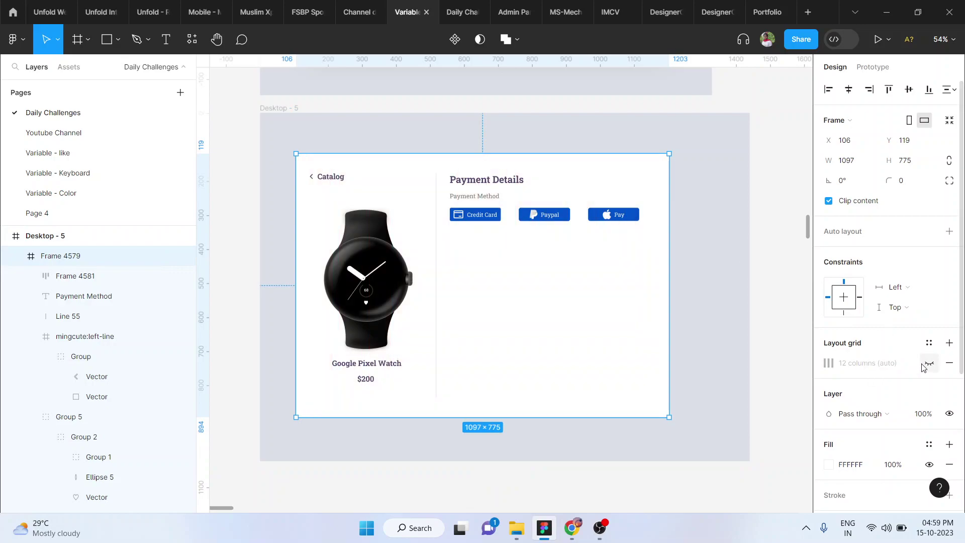
scroll(500, 274, up, 5)
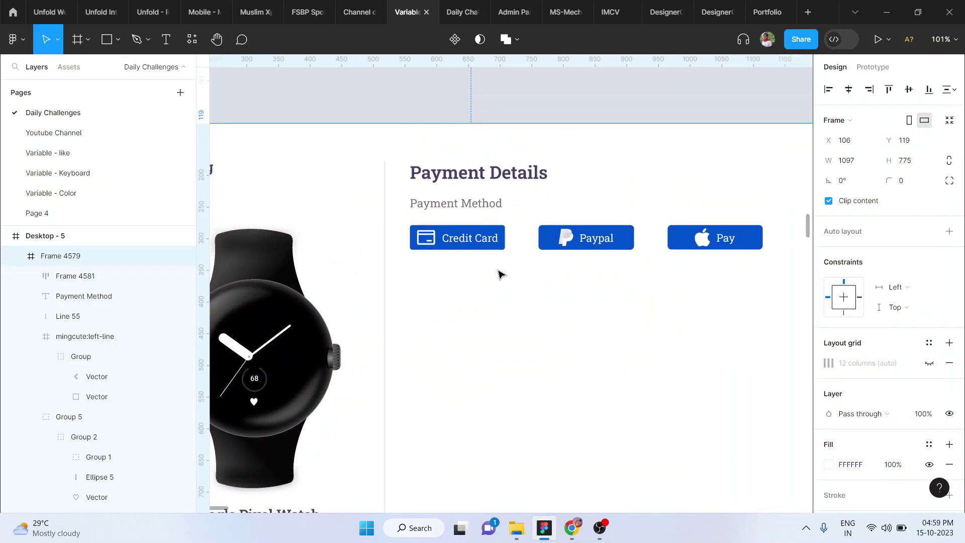
- Move the Payment Method label down to Y 118, keeping it aligned at X 452
click(445, 235)
drag(430, 205, 426, 207)
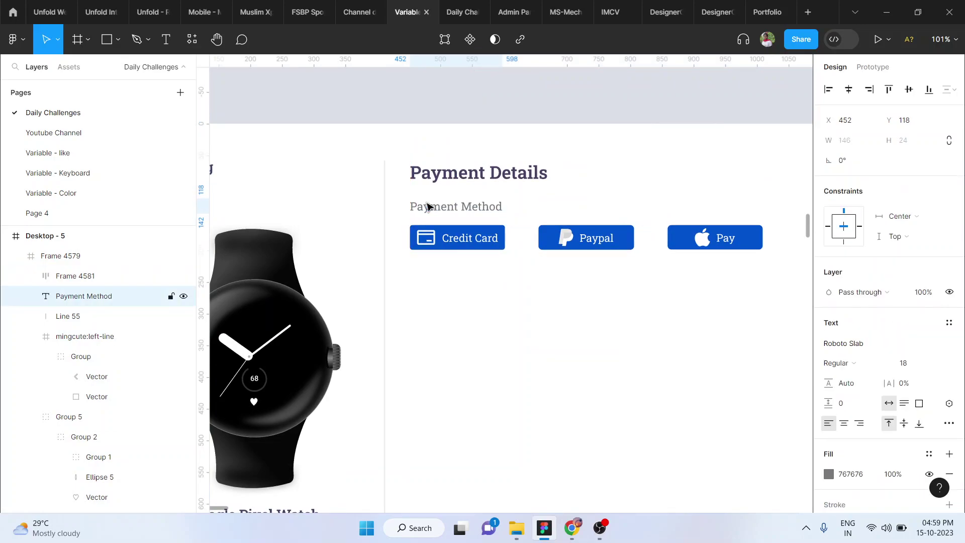
scroll(427, 207, down, 3)
- Compare the heading, label and payment button spacing with the original checkout design above
click(423, 188)
scroll(423, 187, down, 3)
scroll(423, 188, up, 5)
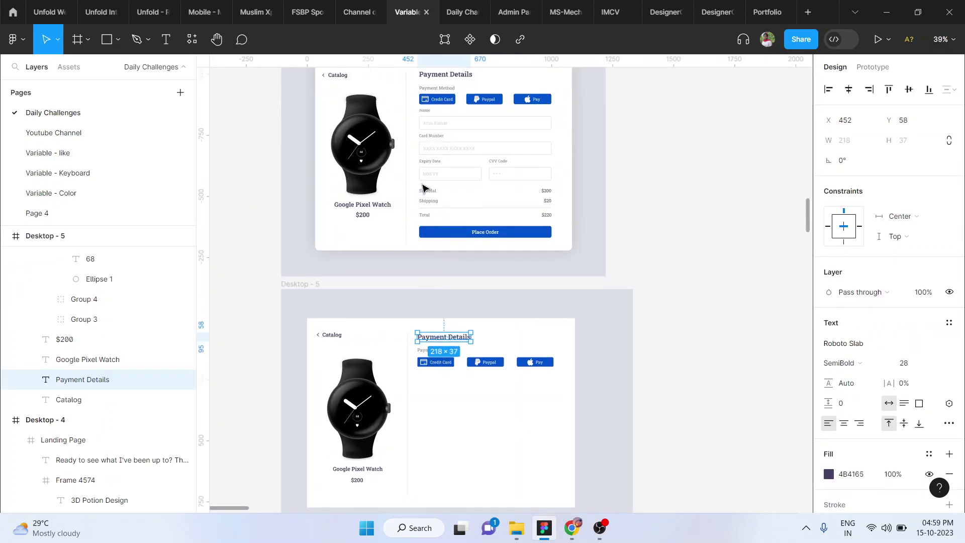
scroll(424, 189, up, 6)
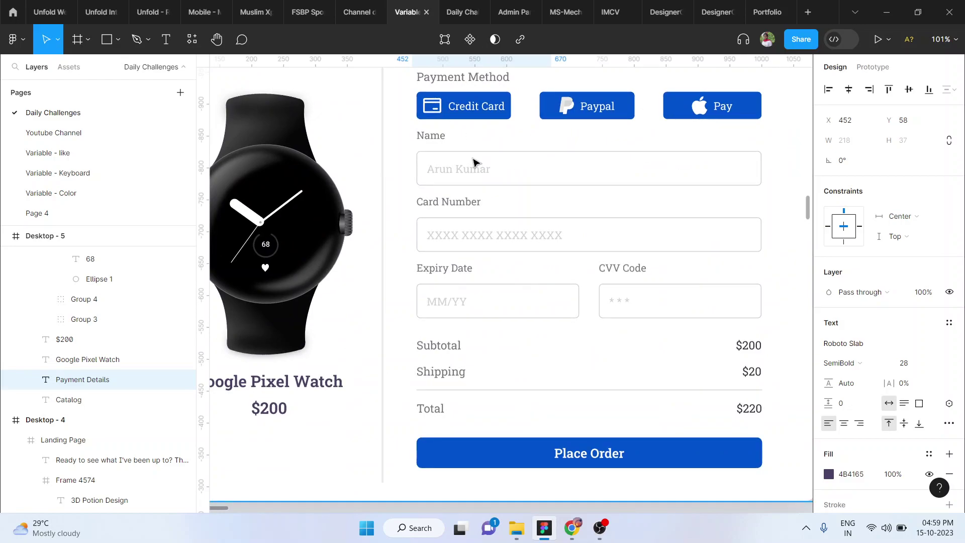
scroll(440, 251, down, 8)
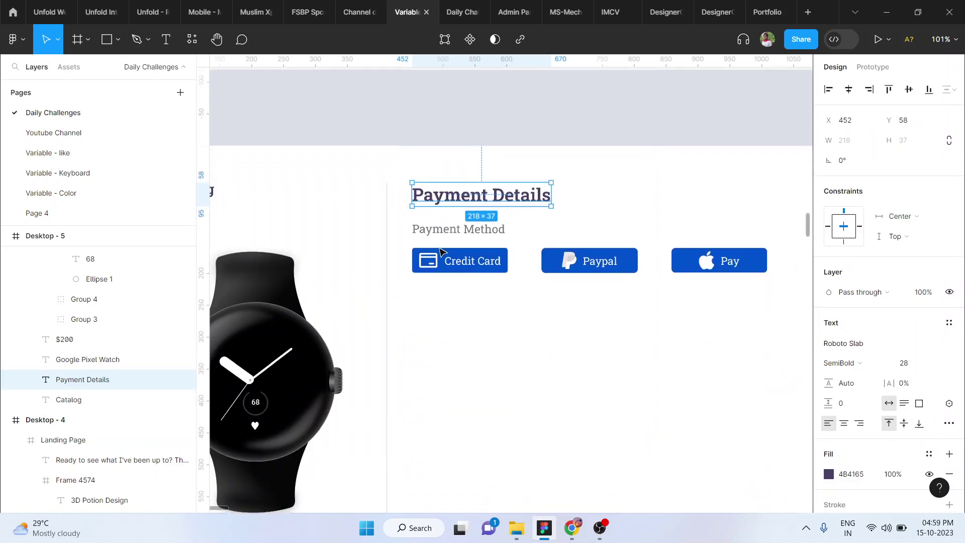
click(434, 218)
scroll(433, 218, down, 3)
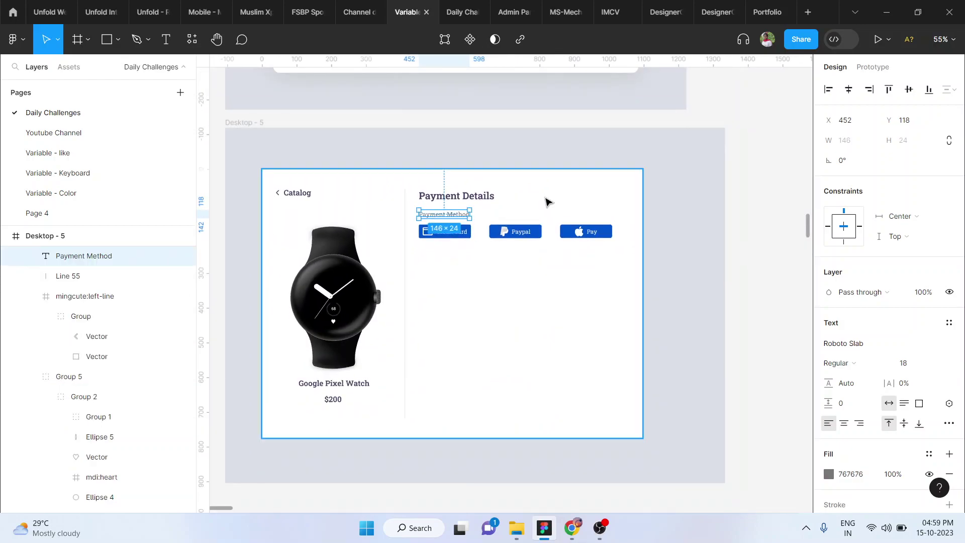
- Show the card's 12-column grid again and duplicate the Payment Method label beneath the buttons as "Name" at X 452, Y 226
click(545, 200)
click(928, 363)
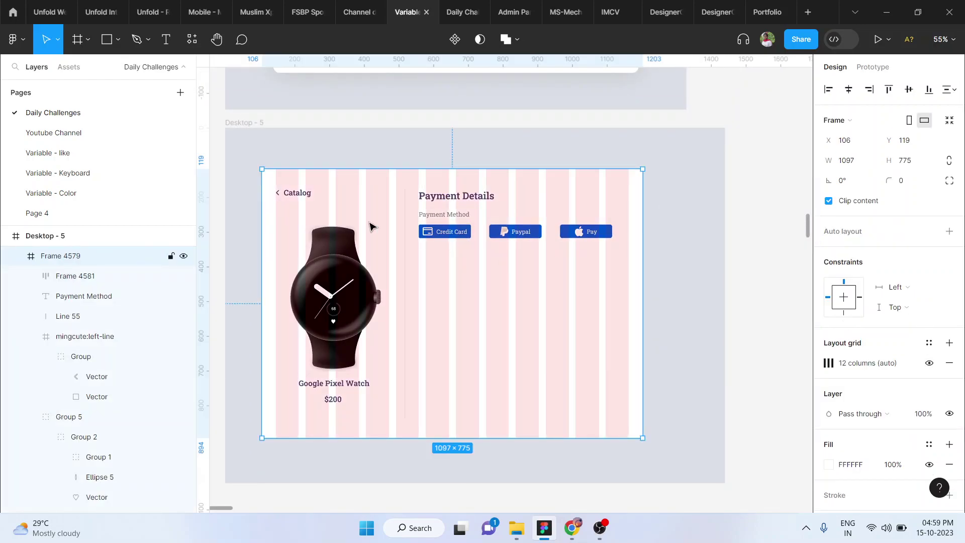
scroll(371, 224, up, 5)
click(528, 208)
drag(528, 208, 523, 294)
double_click(523, 293)
text(Name)
key(Escape)
scroll(599, 345, down, 4)
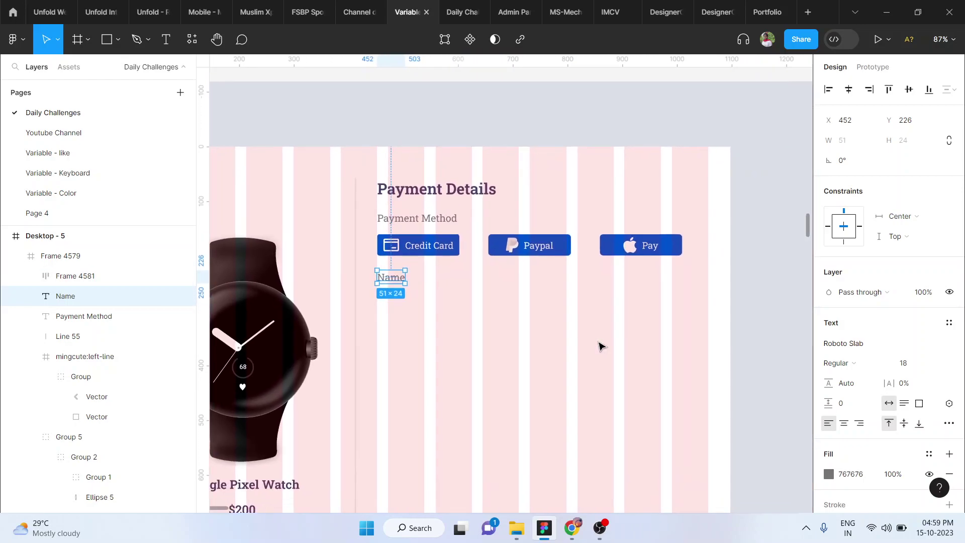
- Draw a 557 × 37 input field frame at X 452, Y 257 below the Name label, matching the button row's width
key(Escape)
key(f)
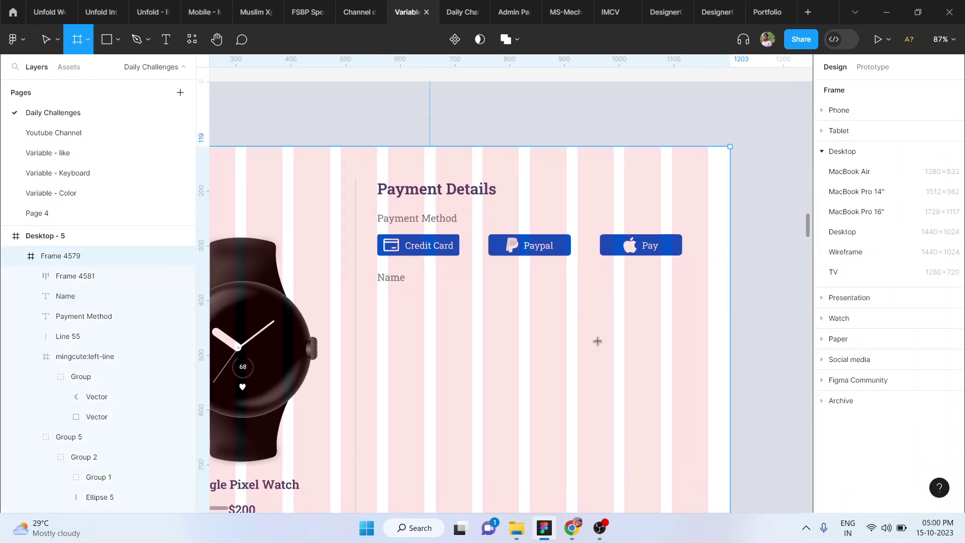
scroll(448, 301, up, 5)
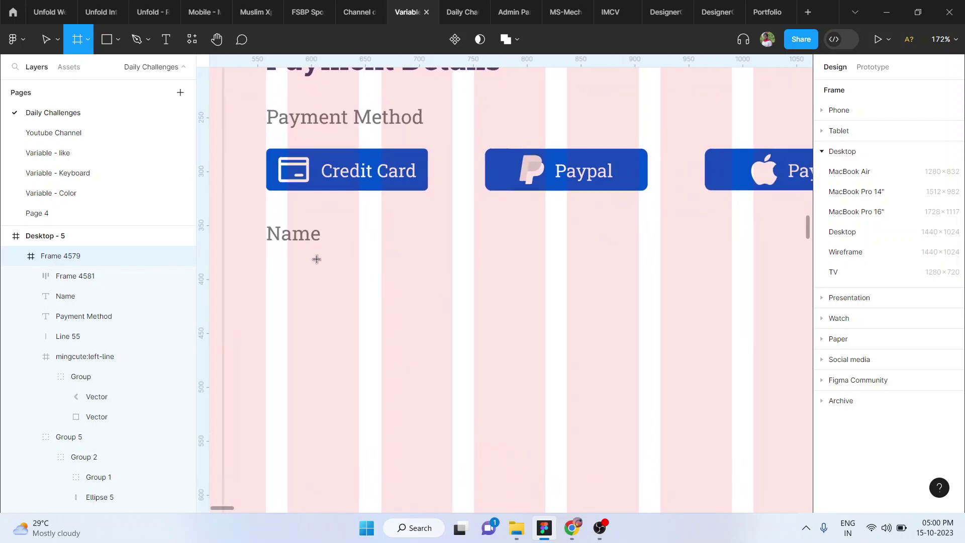
drag(266, 253, 599, 297)
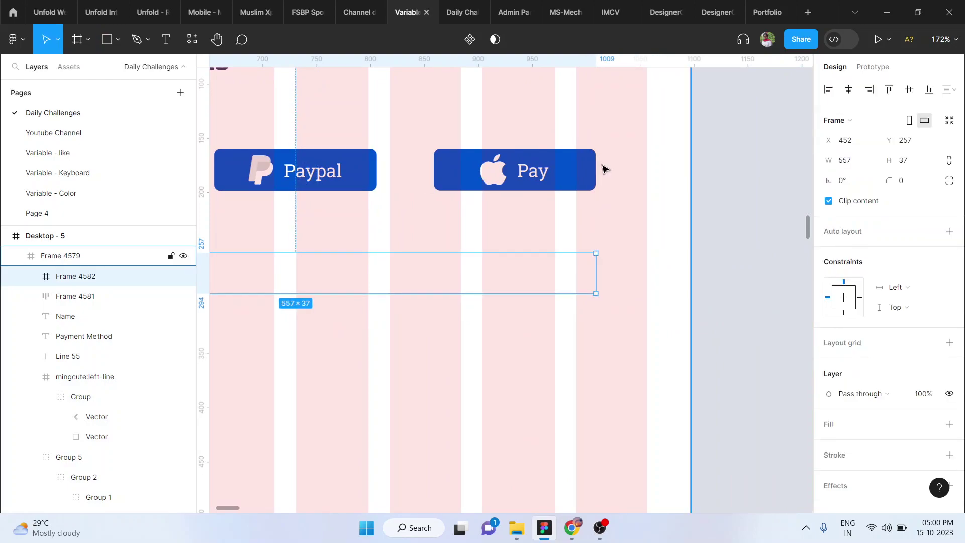
scroll(596, 204, left, 5)
scroll(603, 224, down, 2)
scroll(600, 220, right, 3)
scroll(600, 220, down, 1)
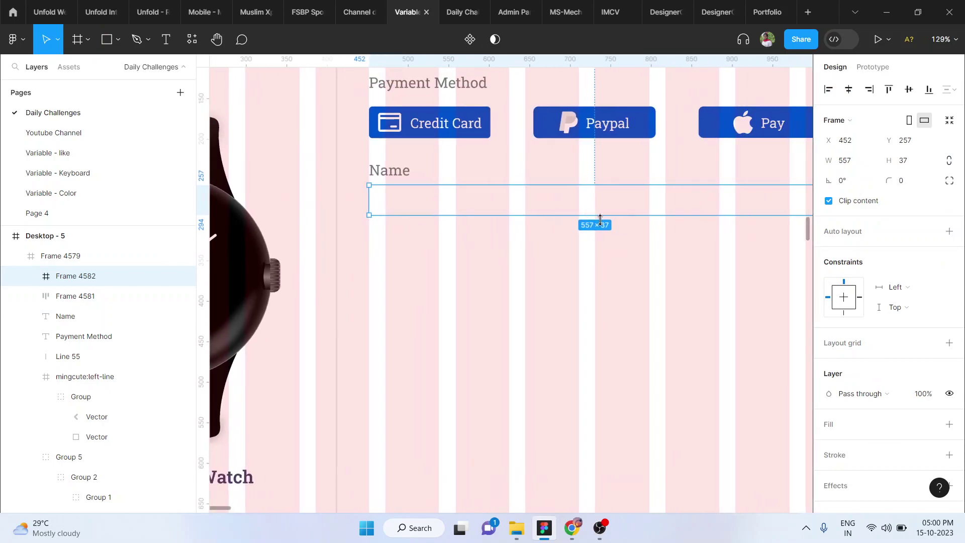
- Add a white fill and a 1-pixel inside stroke to the new Name input frame
scroll(844, 372, down, 1)
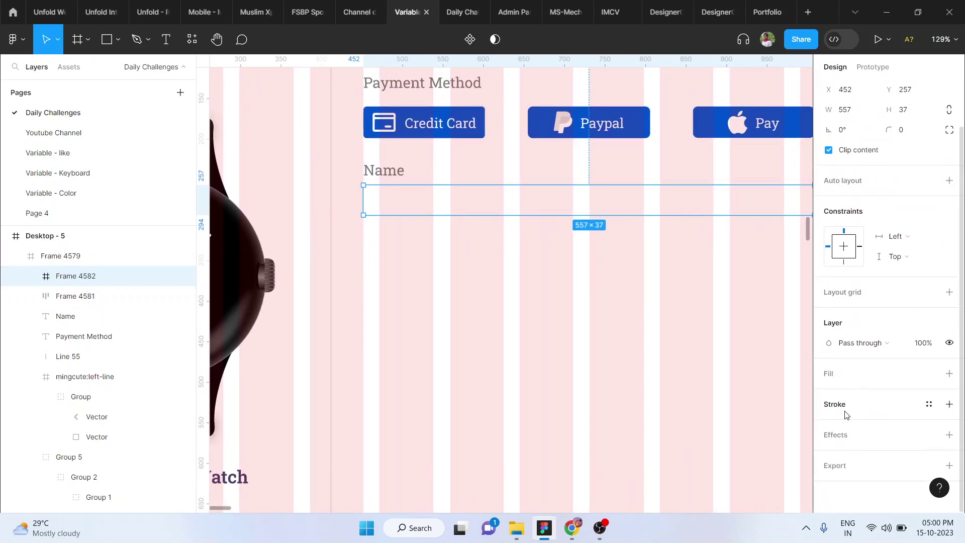
click(835, 404)
click(829, 376)
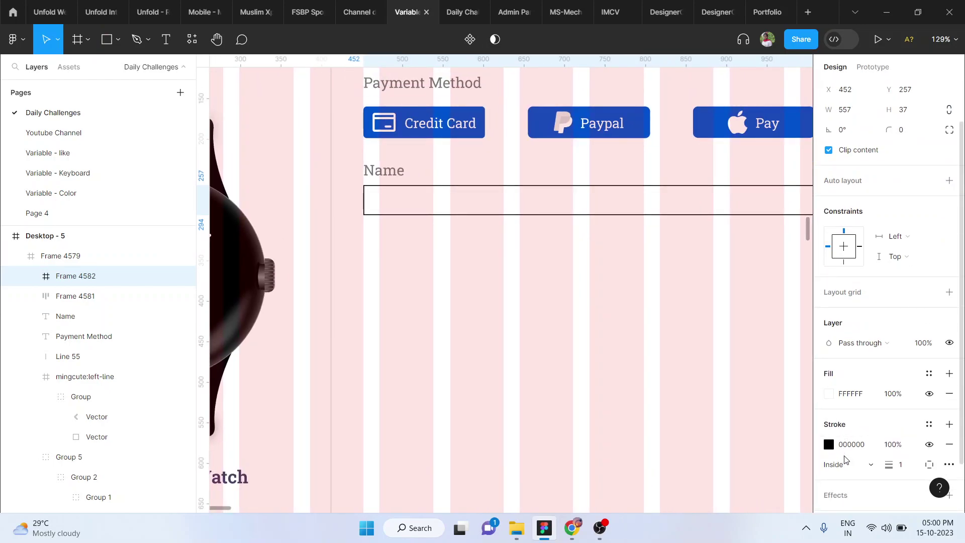
- Set the Name field's stroke colour to C9C9C9 by sampling the border of the Expiry Date field in the original design
click(828, 445)
click(679, 362)
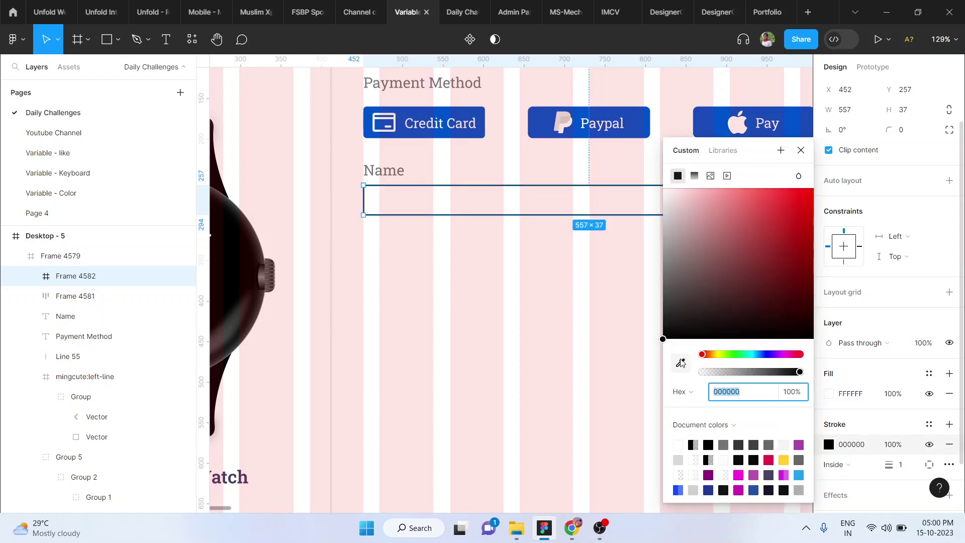
scroll(511, 216, up, 10)
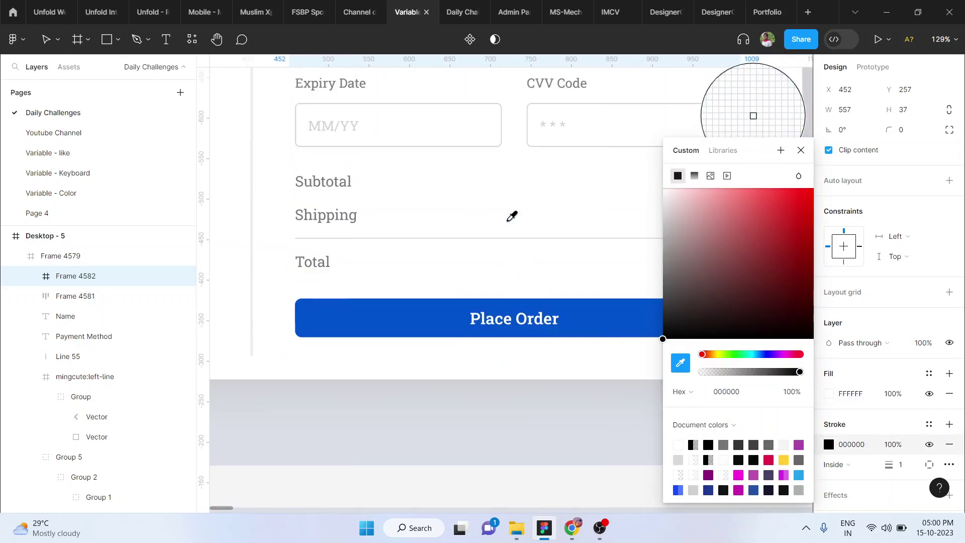
ctrl+scroll(324, 210, up, 3)
scroll(322, 208, up, 5)
ctrl+scroll(319, 207, up, 5)
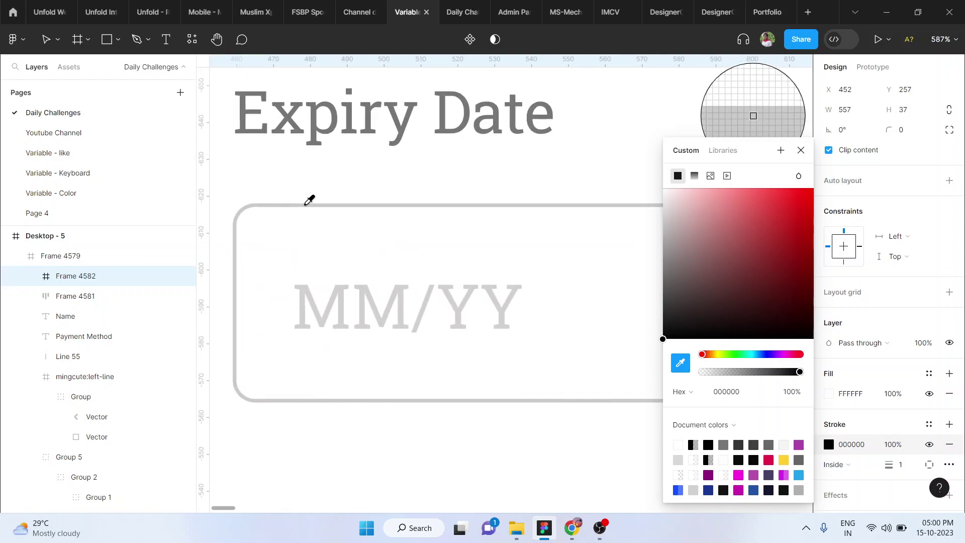
click(309, 200)
ctrl+scroll(484, 312, down, 5)
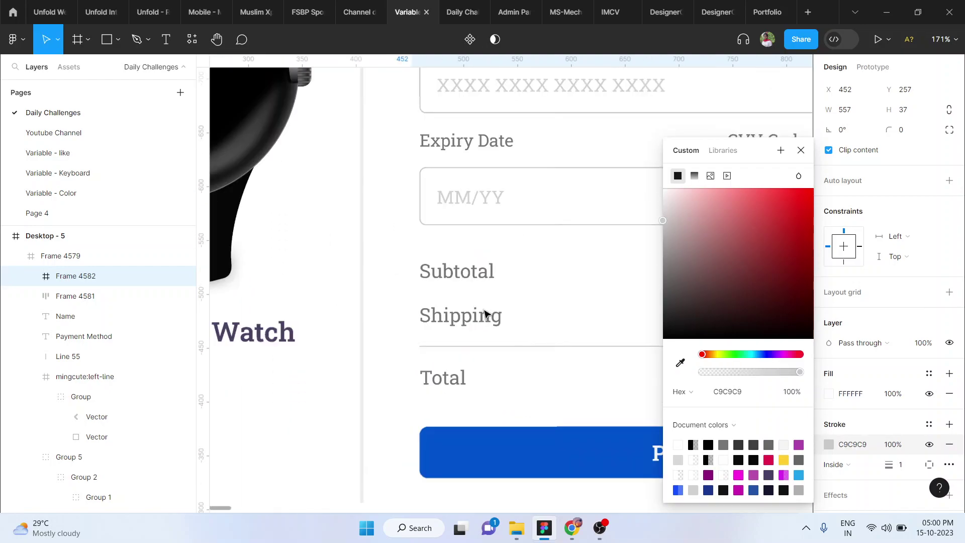
scroll(484, 314, down, 10)
ctrl+scroll(484, 314, down, 4)
scroll(484, 314, down, 2)
scroll(485, 314, right, 2)
ctrl+scroll(485, 314, up, 4)
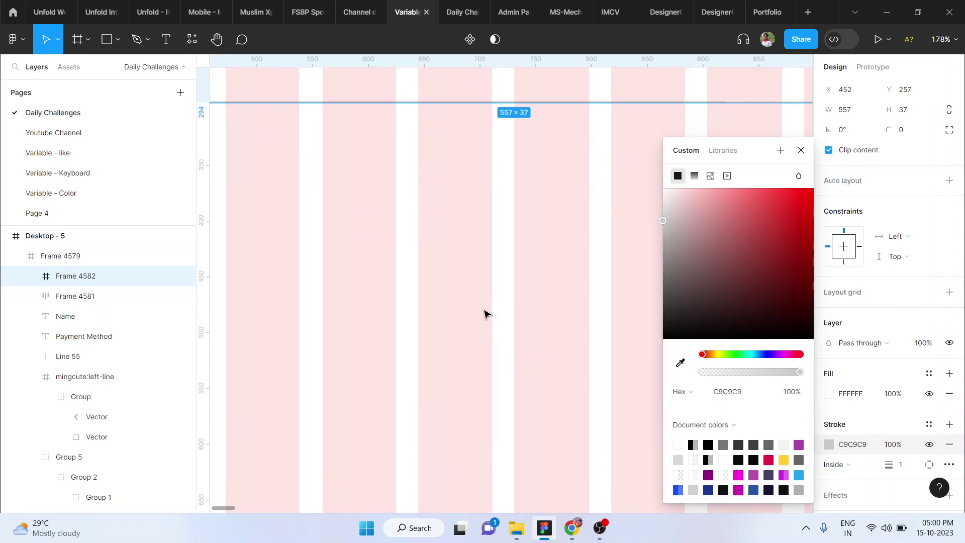
scroll(484, 314, up, 3)
ctrl+scroll(484, 314, down, 3)
click(490, 373)
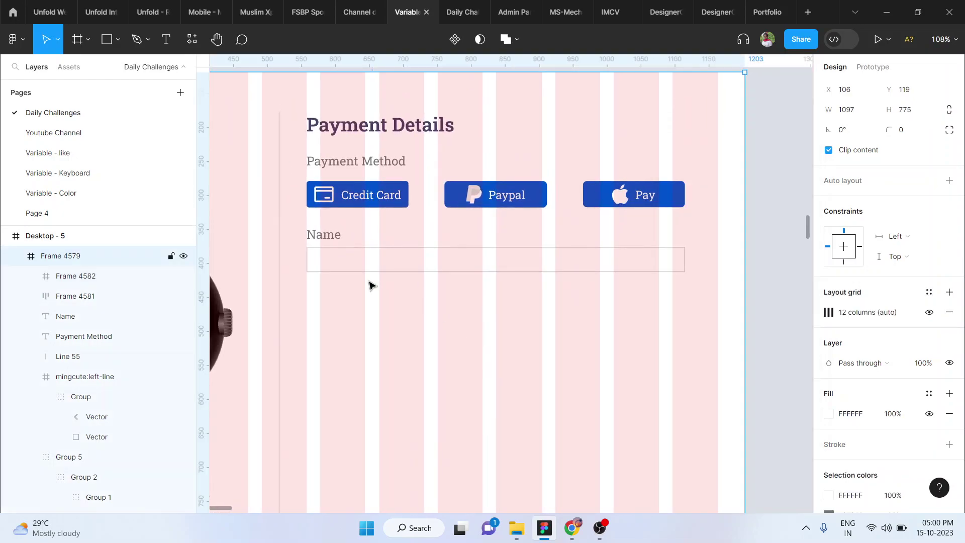
- Increase the Name field's height to 40 and round its corners with a radius of 5
click(352, 270)
ctrl+scroll(351, 270, up, 4)
drag(351, 269, 353, 276)
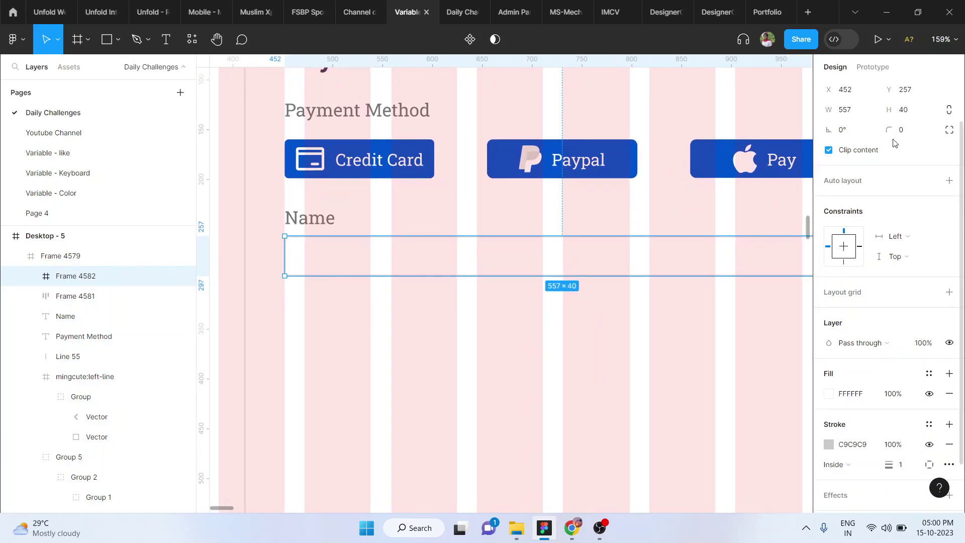
drag(889, 132, 956, 133)
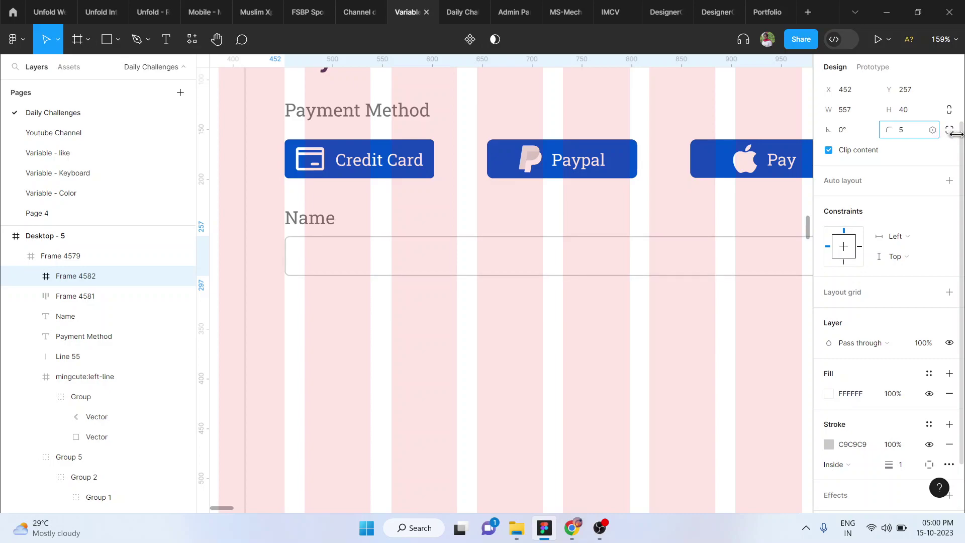
click(550, 373)
scroll(550, 373, down, 5)
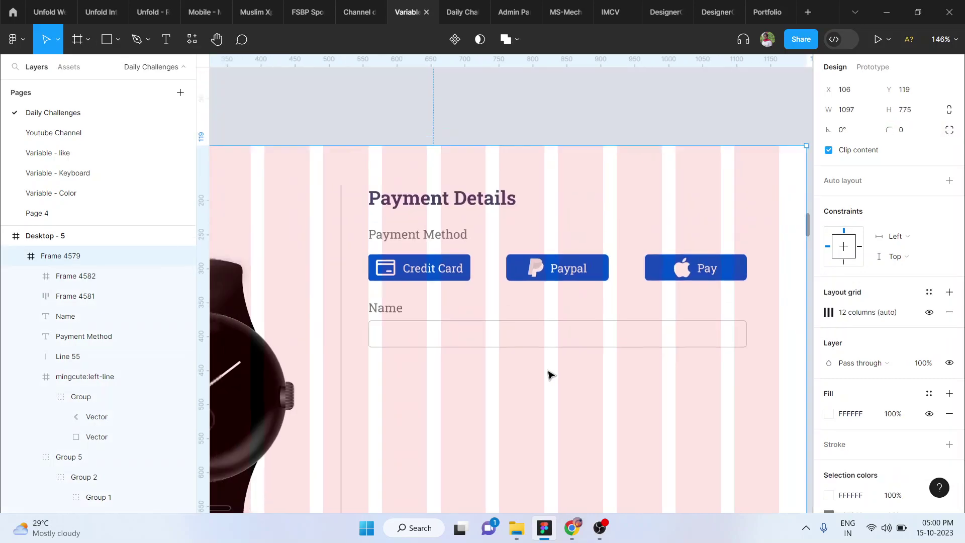
- Copy the grey placeholder name from the original Name field into the new Name field at X 20, Y 6
scroll(549, 373, up, 3)
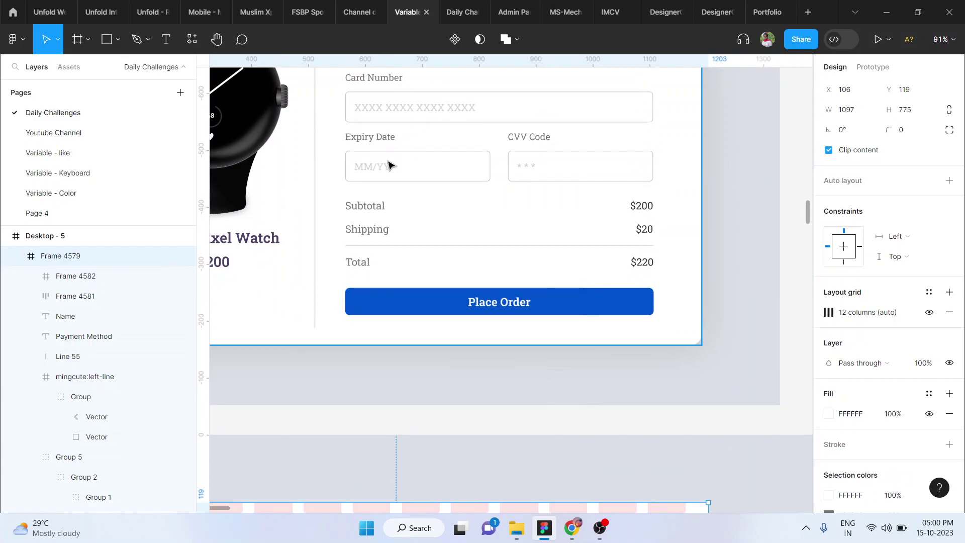
scroll(400, 169, up, 2)
click(369, 161)
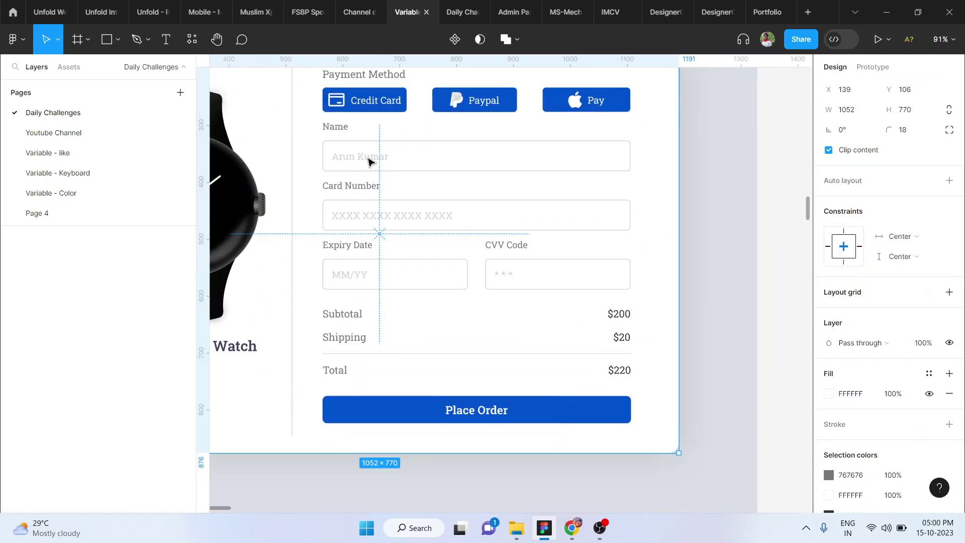
double_click(368, 161)
double_click(370, 160)
drag(415, 492, 419, 299)
scroll(371, 298, up, 5)
scroll(397, 296, left, 3)
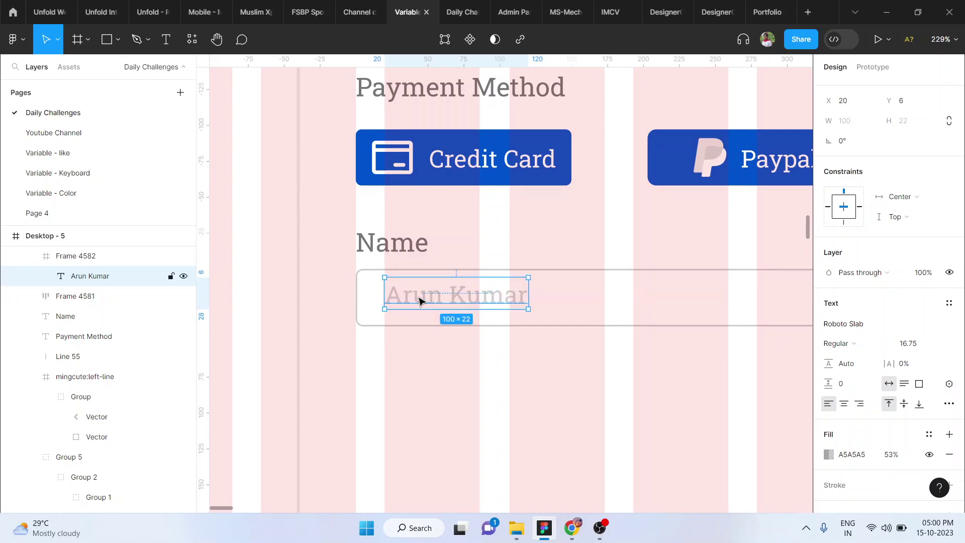
- Set the placeholder name's vertical trim to cap height to baseline and position it at Y 14 inside the field
scroll(419, 299, right, 1)
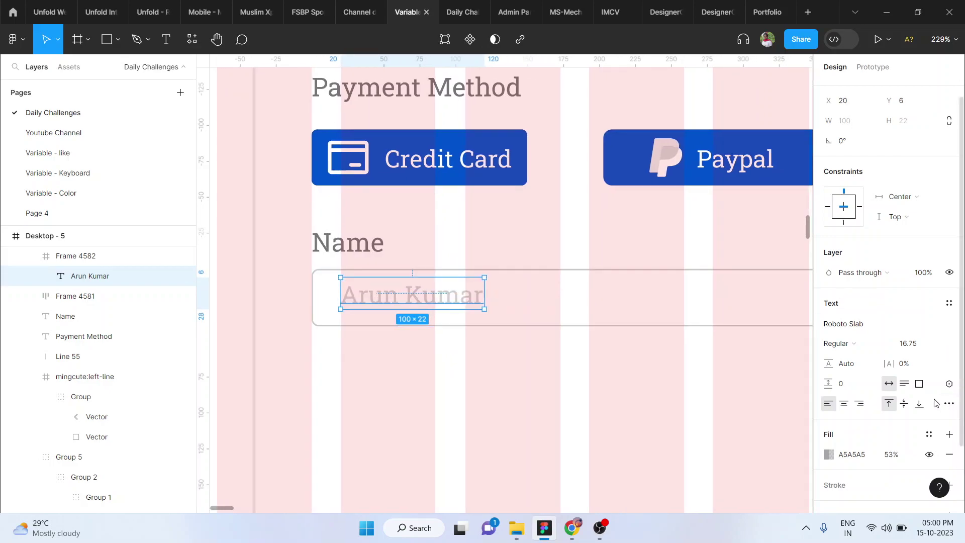
click(949, 403)
click(799, 406)
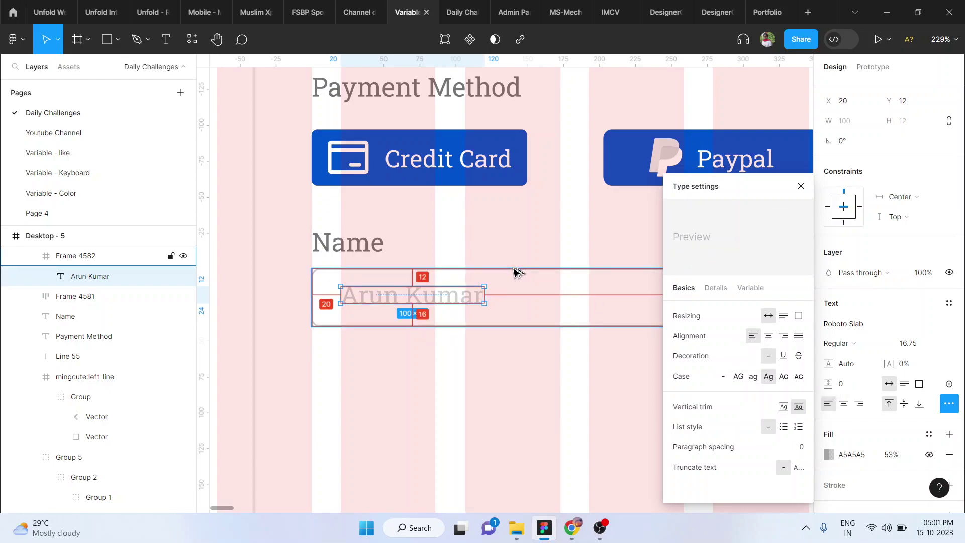
key(Down)
key(Down)
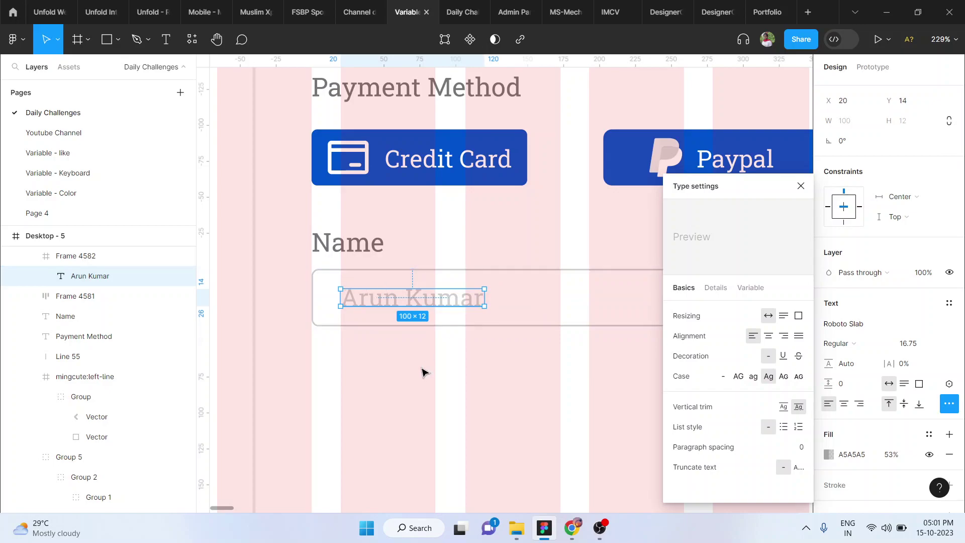
click(478, 368)
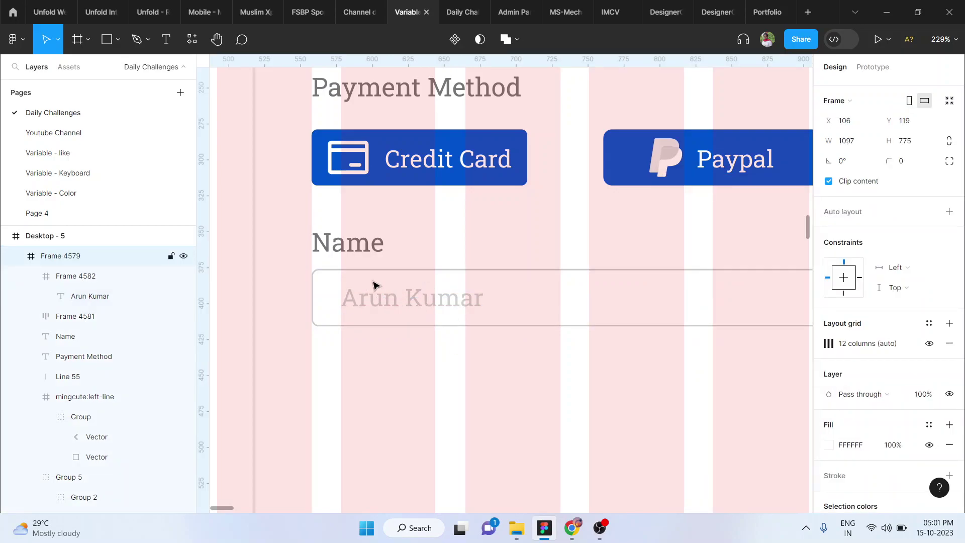
- Check the gap between the Name label and its input field, and move the field down to Y 260
click(350, 301)
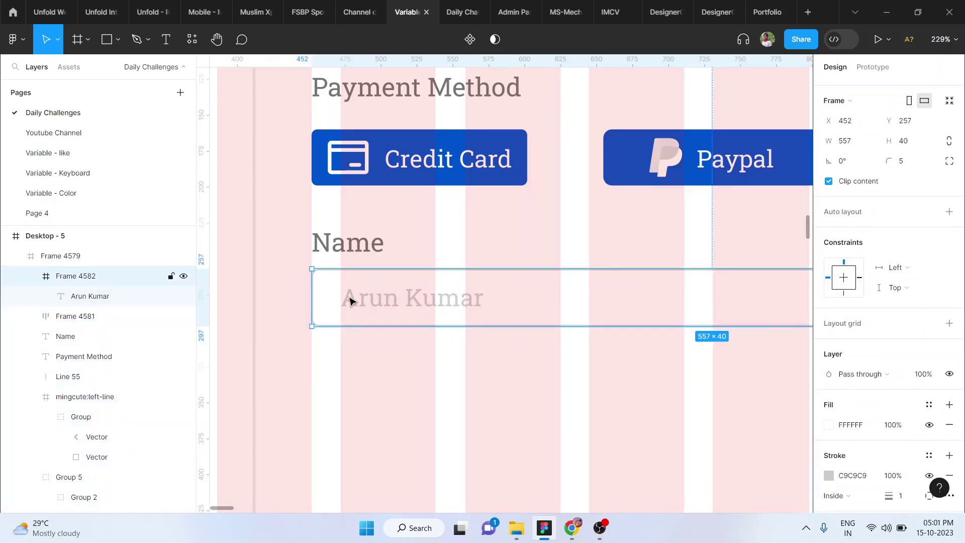
scroll(351, 301, up, 2)
scroll(350, 301, down, 1)
key(alt)
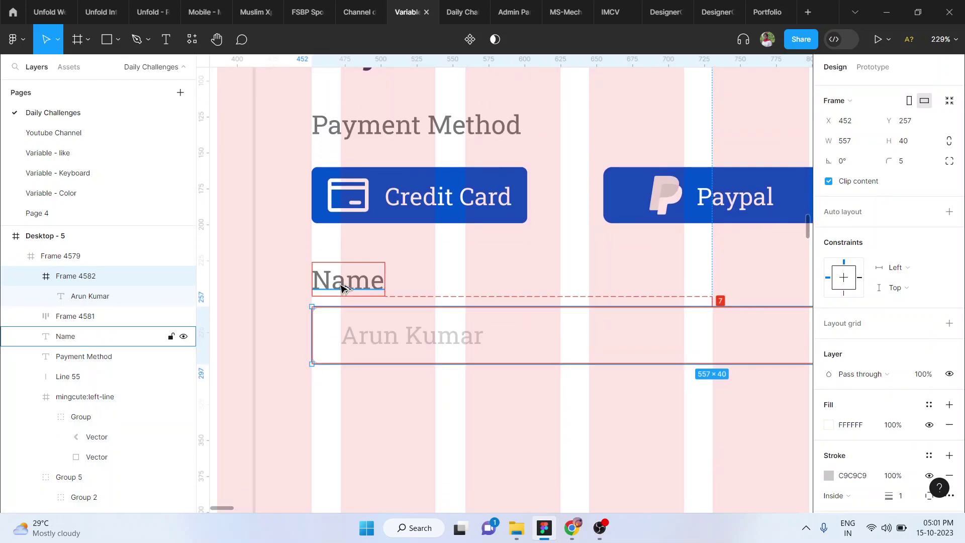
key(Down)
key(Down)
key(Down)
scroll(341, 287, down, 5)
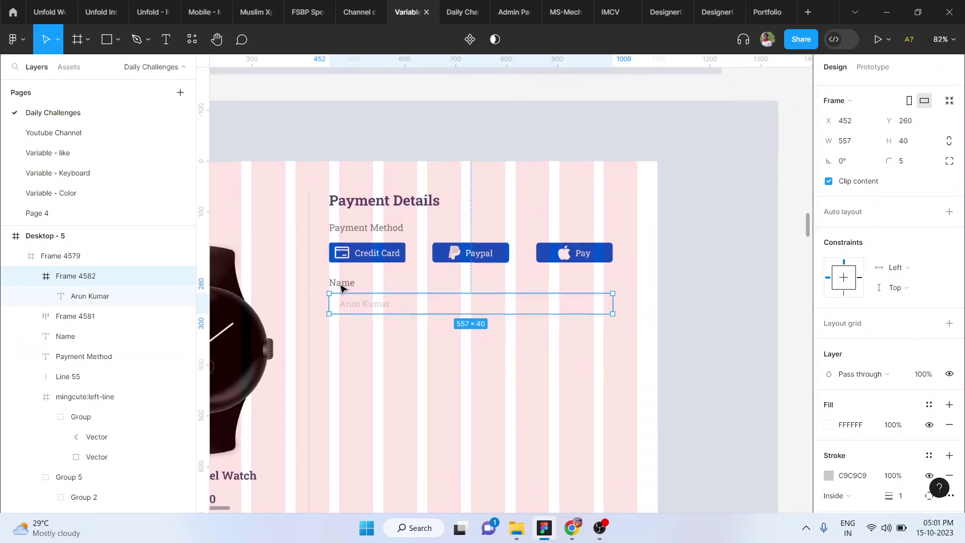
- Increase the Name field's height to 46 and centre the placeholder name vertically inside it
scroll(341, 287, down, 1)
scroll(341, 287, up, 2)
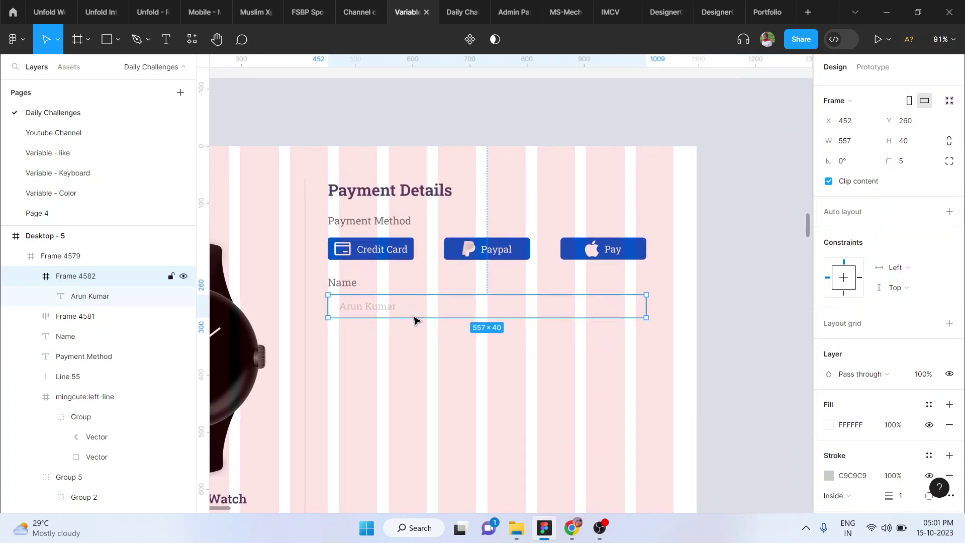
scroll(414, 320, up, 4)
drag(414, 319, 413, 327)
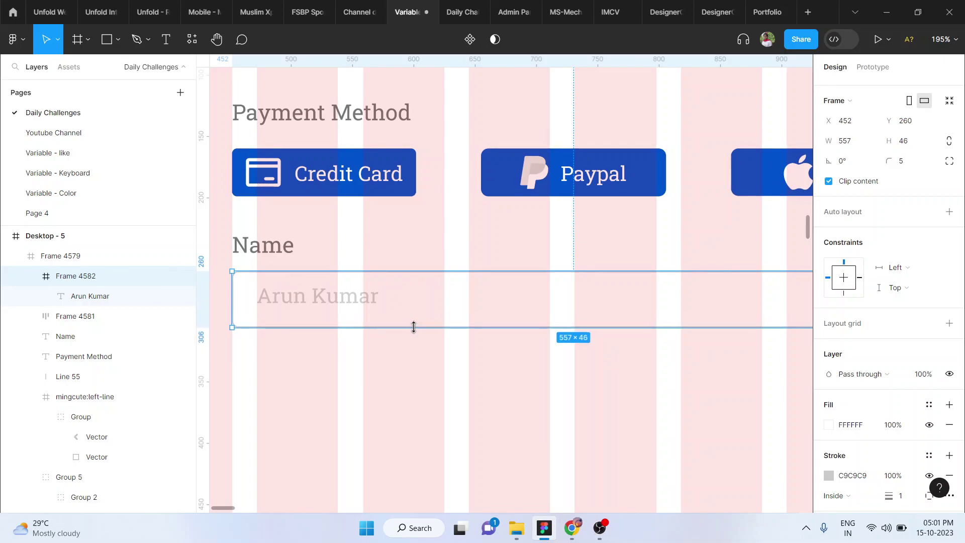
double_click(339, 300)
scroll(899, 105, up, 1)
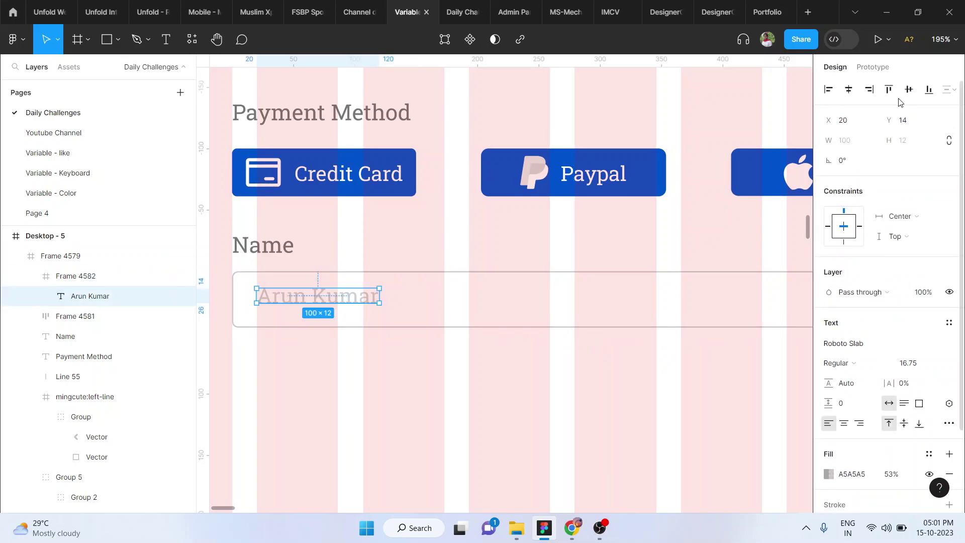
click(908, 89)
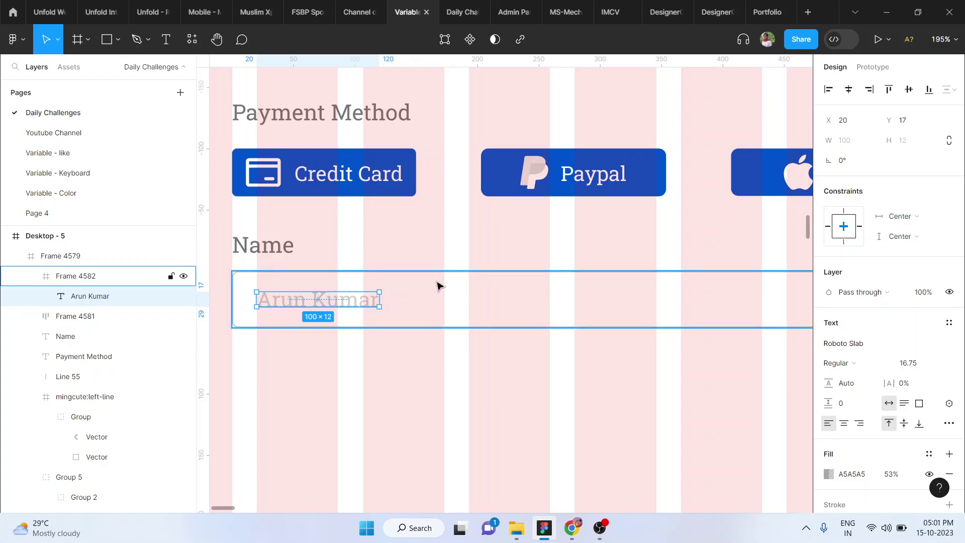
ctrl+scroll(462, 319, down, 3)
click(456, 346)
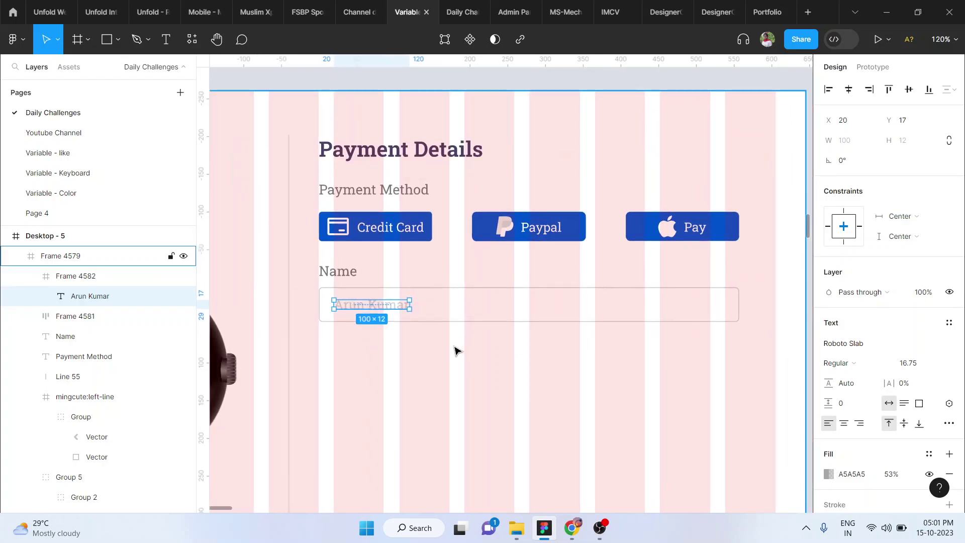
- Group the Name label with its input field and place a duplicate of the group directly below at Y 321
click(426, 321)
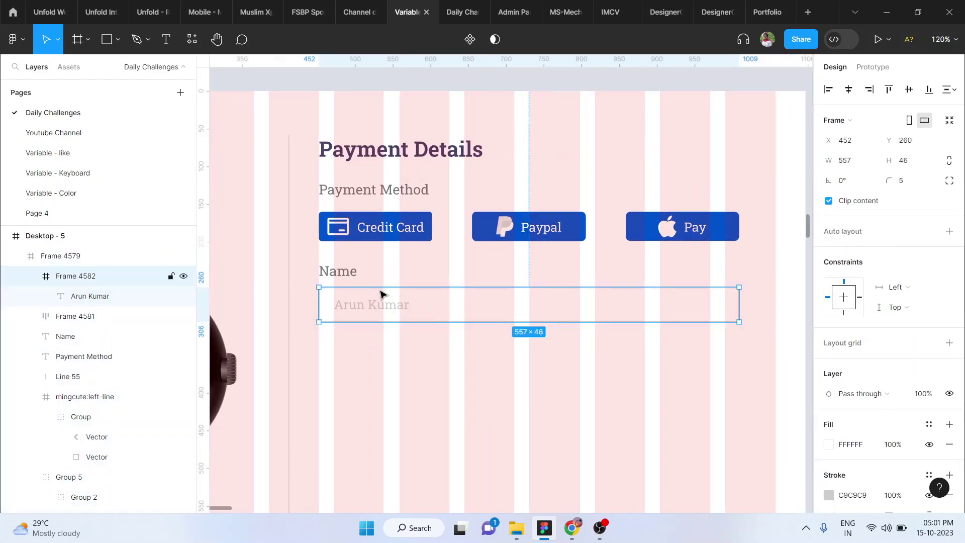
shift+click(349, 276)
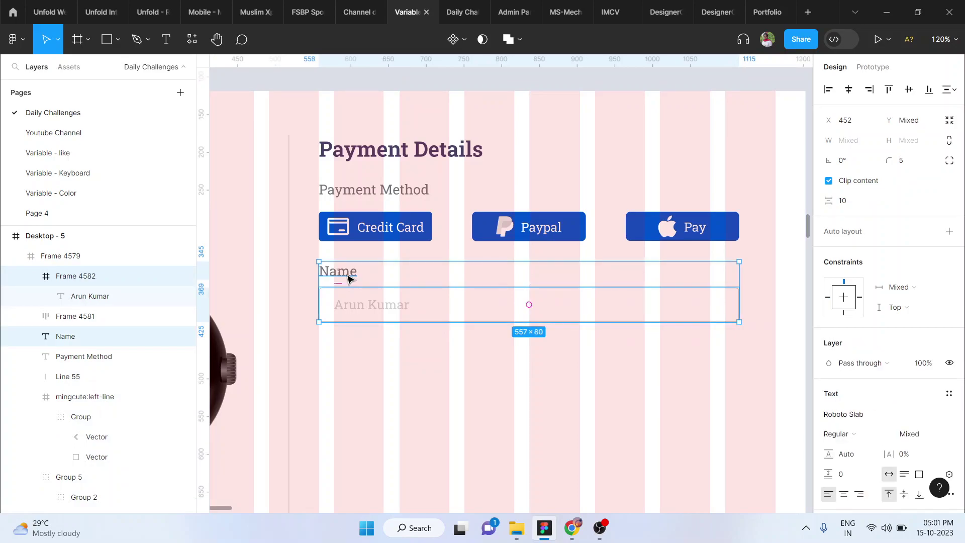
key(ctrl+g)
key(ctrl+d)
drag(429, 393, 426, 383)
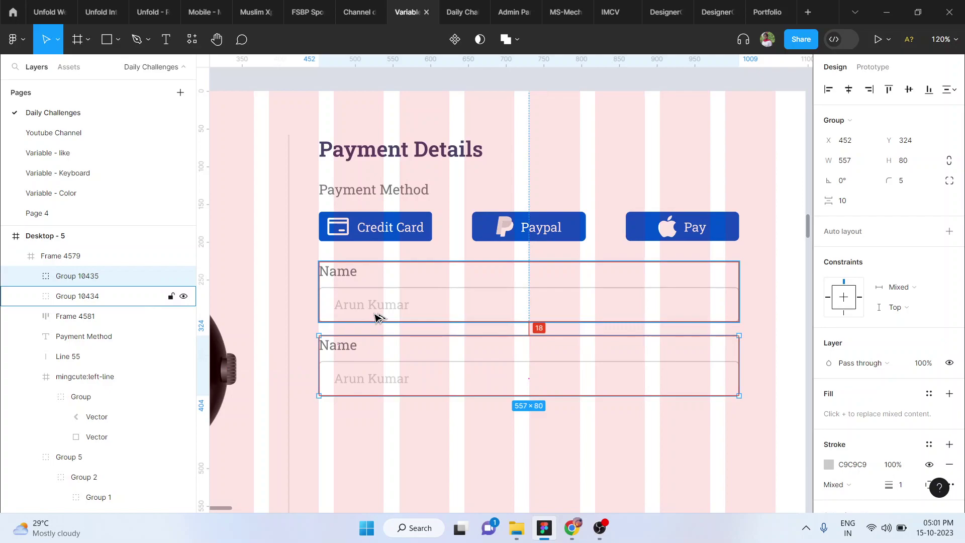
key(alt)
key(Up)
key(Up)
key(Up)
scroll(376, 316, down, 4)
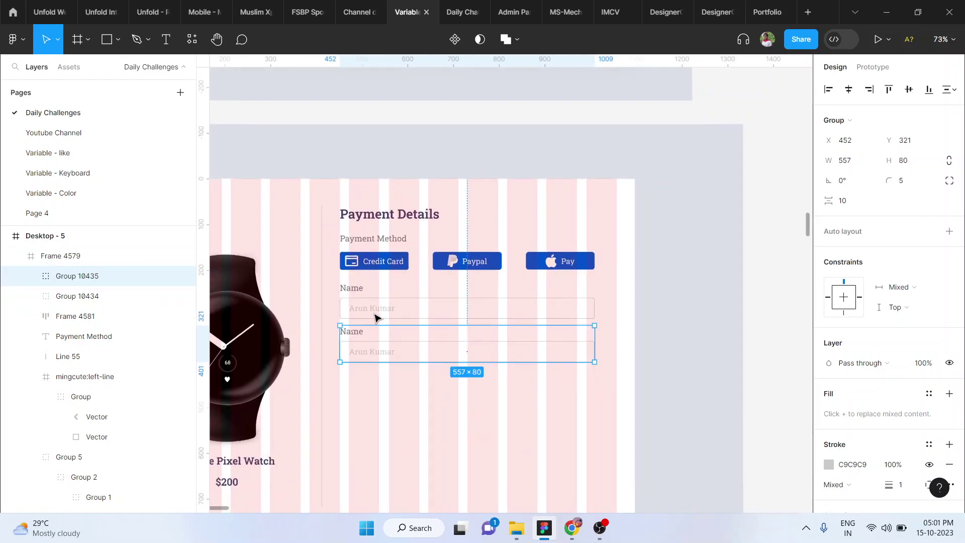
- Duplicate the second field group and position the third one below it at Y 416
scroll(376, 315, down, 2)
key(ctrl+d)
key(Down)
key(Down)
key(Down)
key(Down)
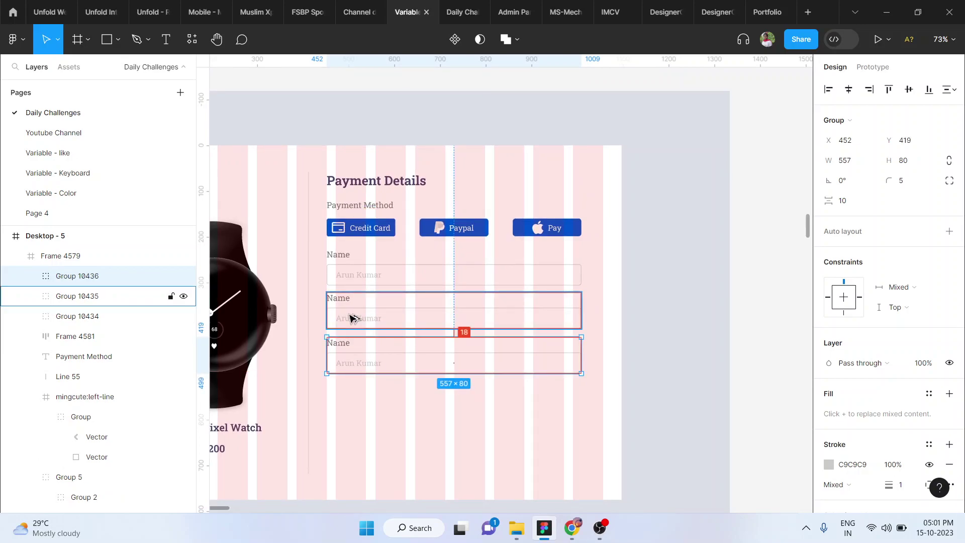
key(Up)
key(Up)
key(Up)
scroll(411, 342, up, 2)
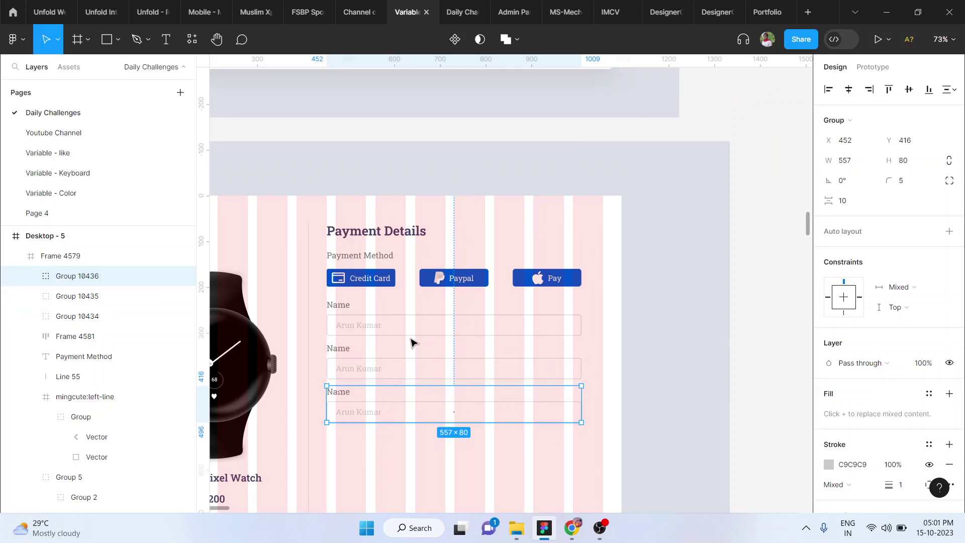
- Change the second field's label to "Card Number", following the original design
scroll(411, 342, up, 10)
scroll(411, 342, down, 6)
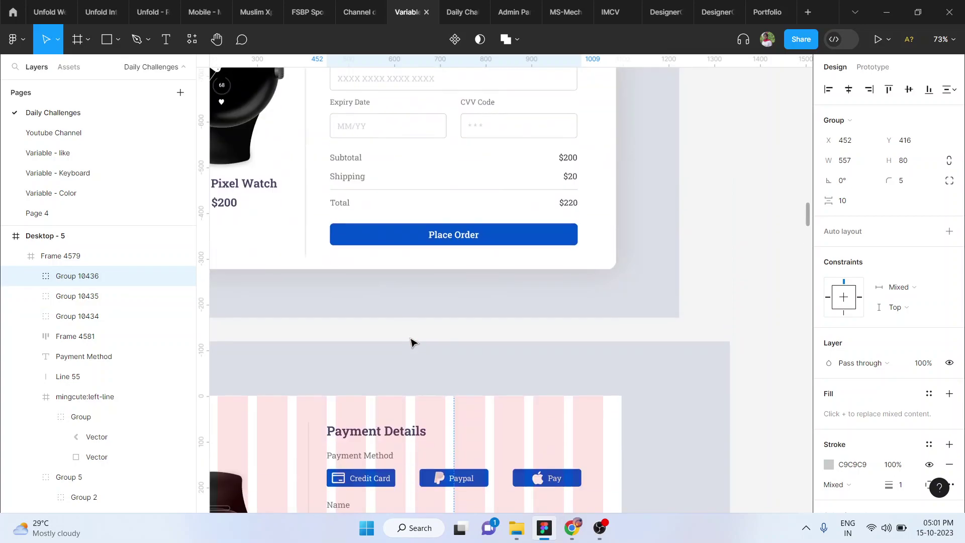
scroll(411, 342, down, 2)
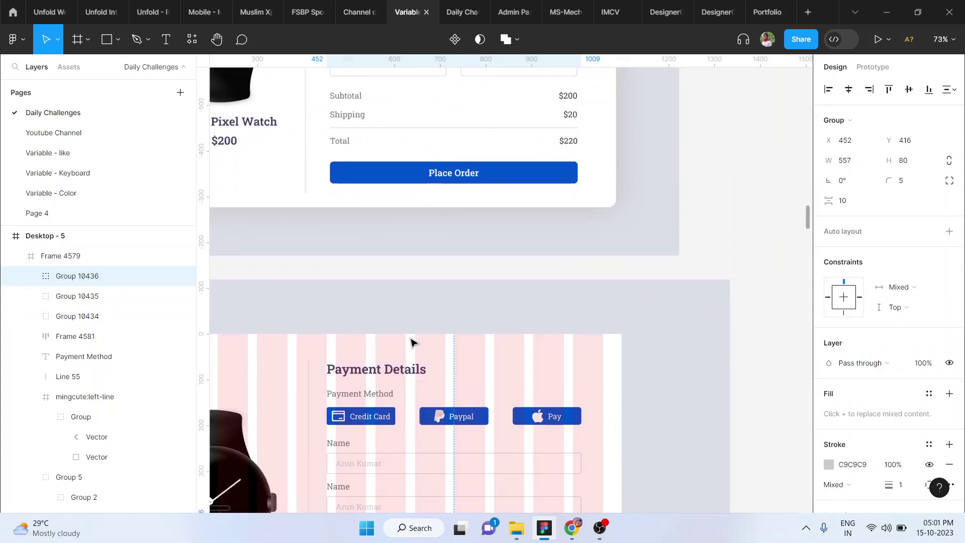
double_click(340, 485)
double_click(339, 484)
text(Card Number)
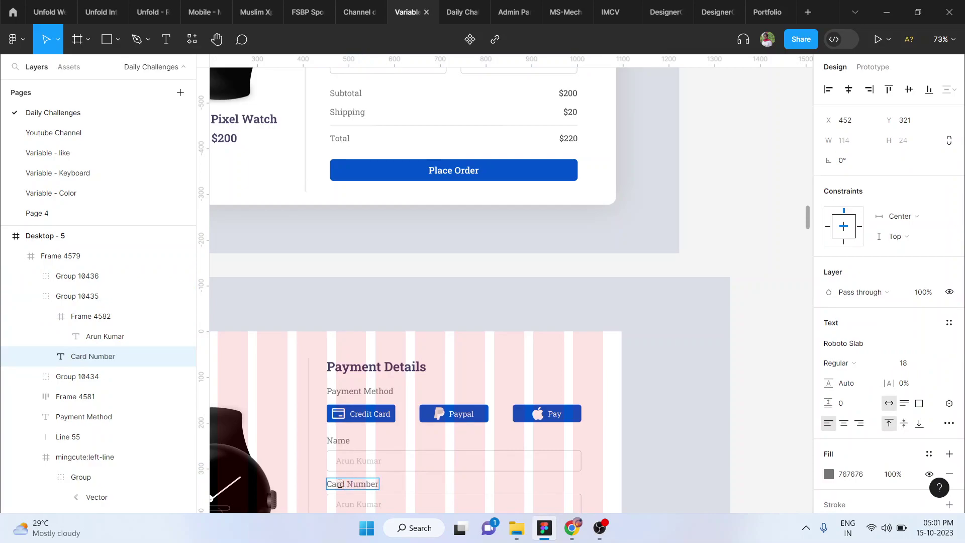
- Change the third field's label to "Expiry Date", following the original design
scroll(339, 483, up, 4)
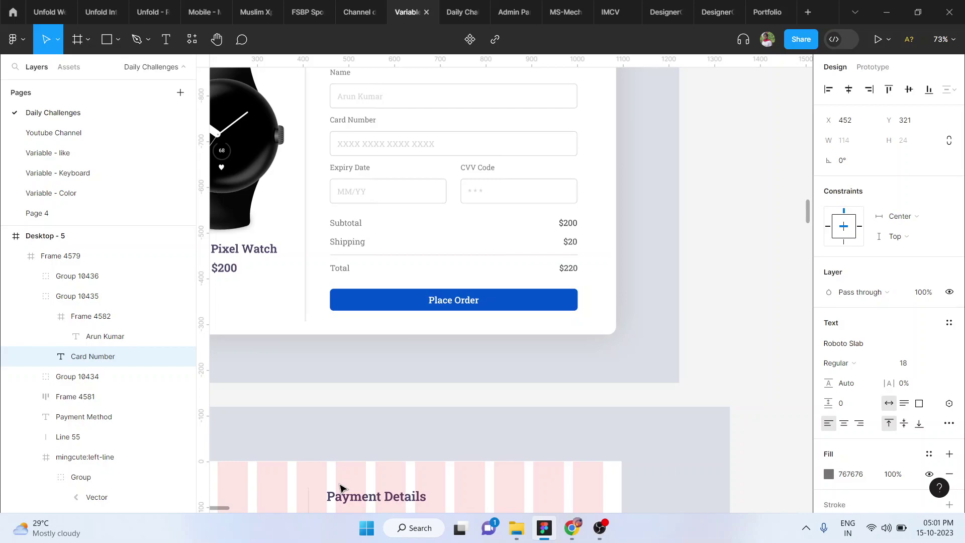
scroll(339, 487, down, 8)
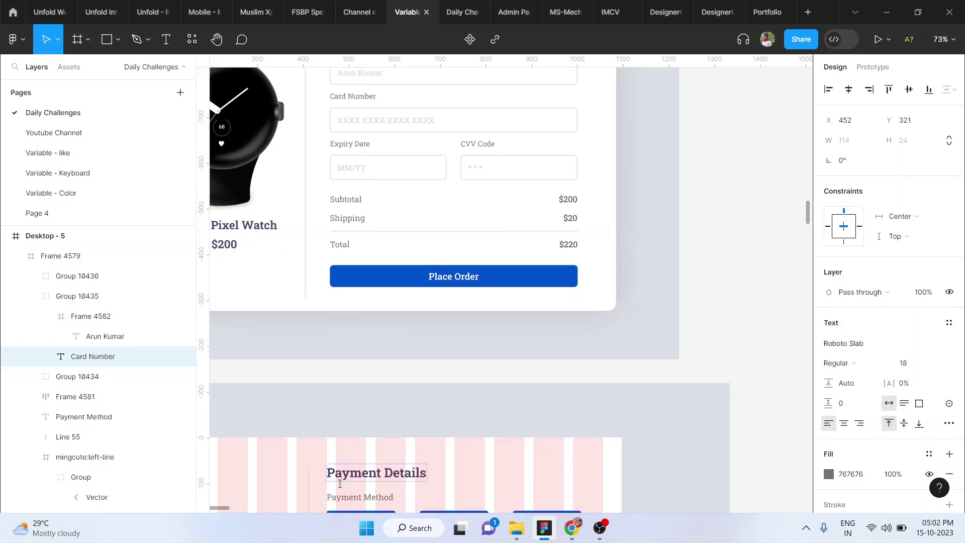
click(342, 391)
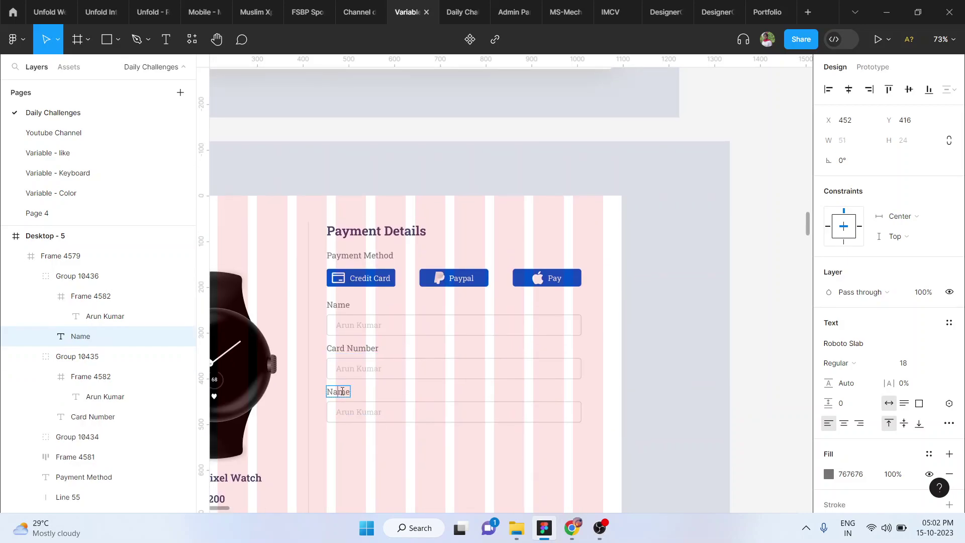
text(E)
scroll(388, 452, down, 1)
scroll(388, 452, right, 1)
key(Escape)
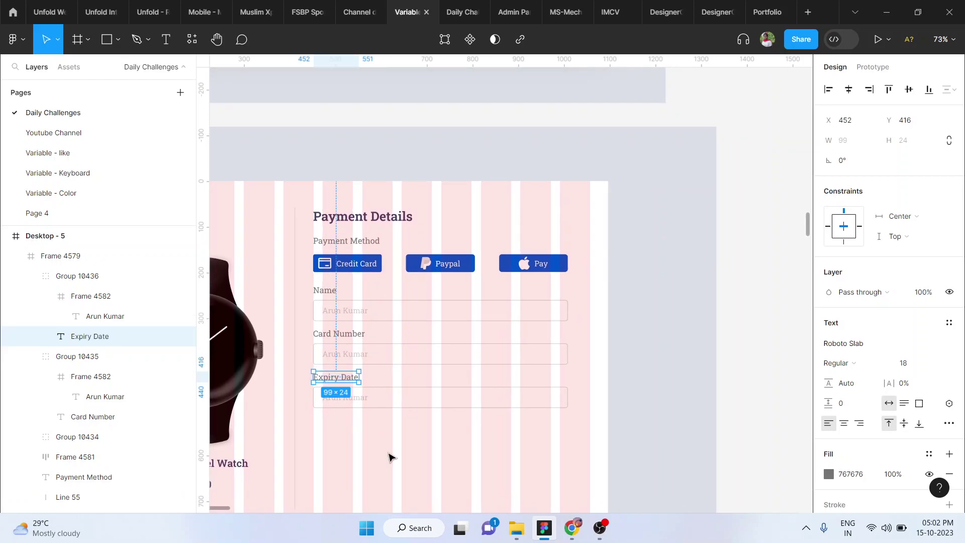
- Try narrowing the Expiry Date field to a width of 259 and placing a copy of its group beside it at X 731
click(567, 396)
drag(567, 395, 432, 399)
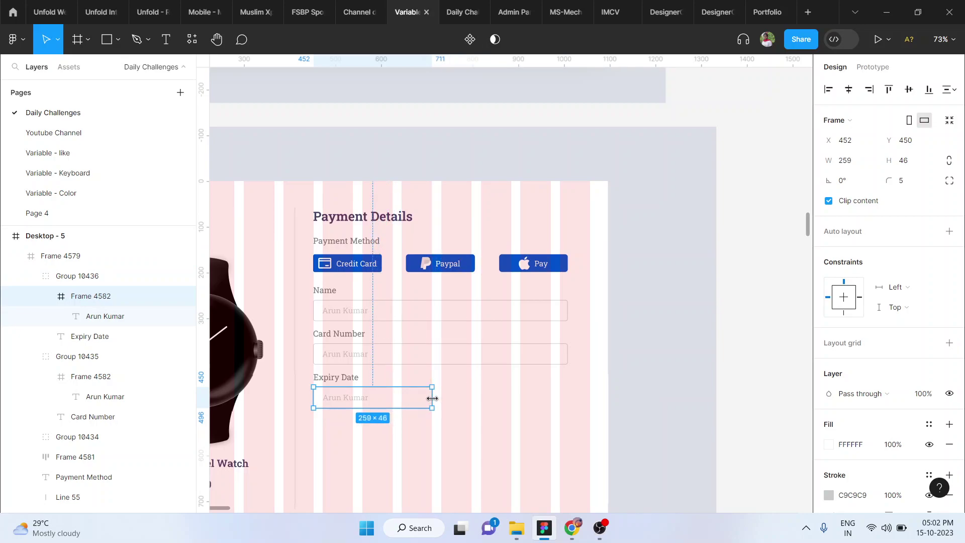
click(541, 406)
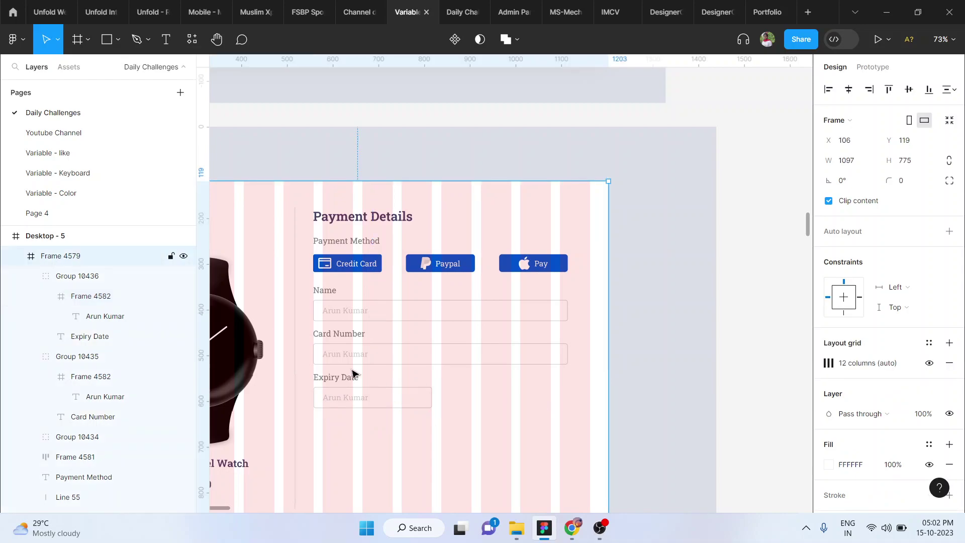
click(332, 402)
drag(332, 401, 463, 408)
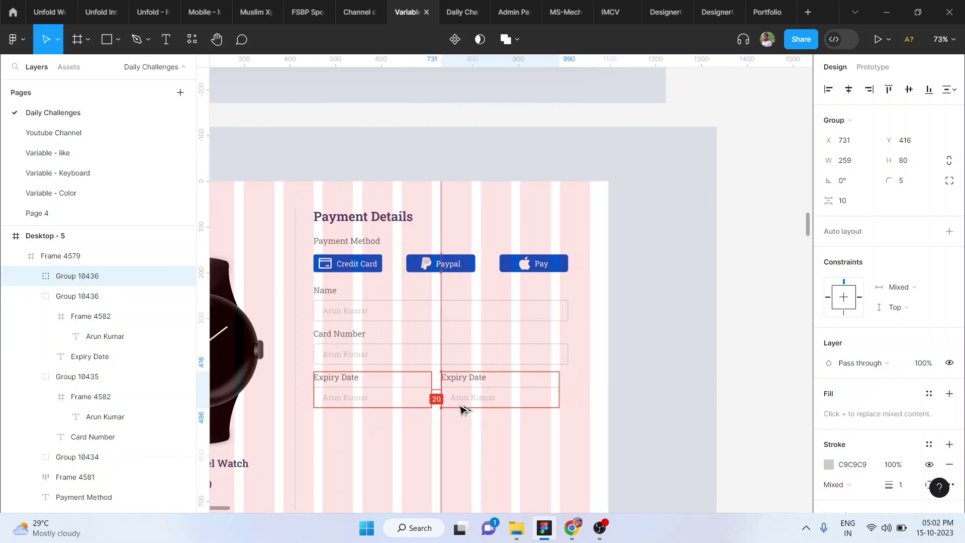
key(Delete)
- Try widening the Expiry Date field to 279
scroll(460, 406, up, 5)
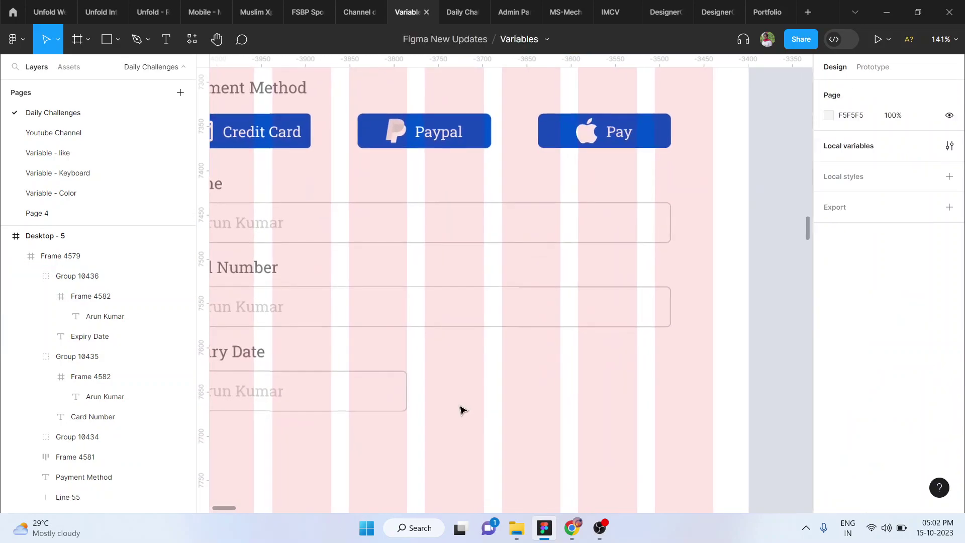
click(406, 384)
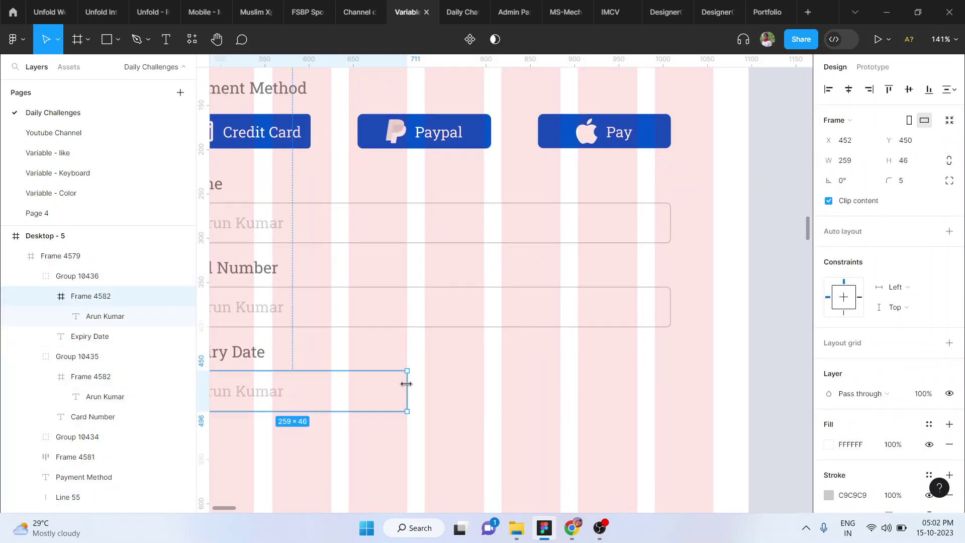
drag(410, 383, 415, 383)
key(ctrl+z)
drag(416, 386, 424, 387)
scroll(424, 387, down, 3)
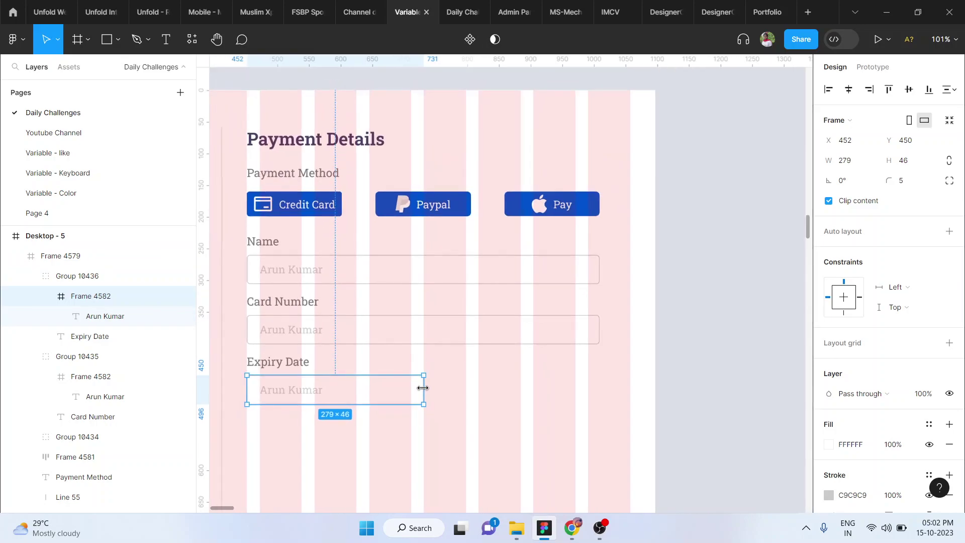
- Try placing a copy of the 279-wide Expiry Date group beside the original at X 747
click(356, 392)
click(309, 394)
click(124, 273)
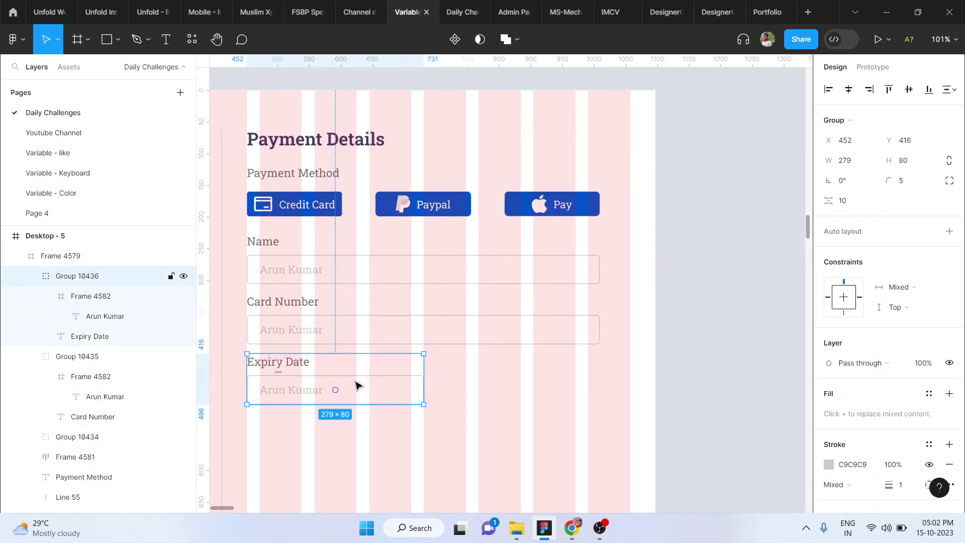
drag(329, 388, 517, 390)
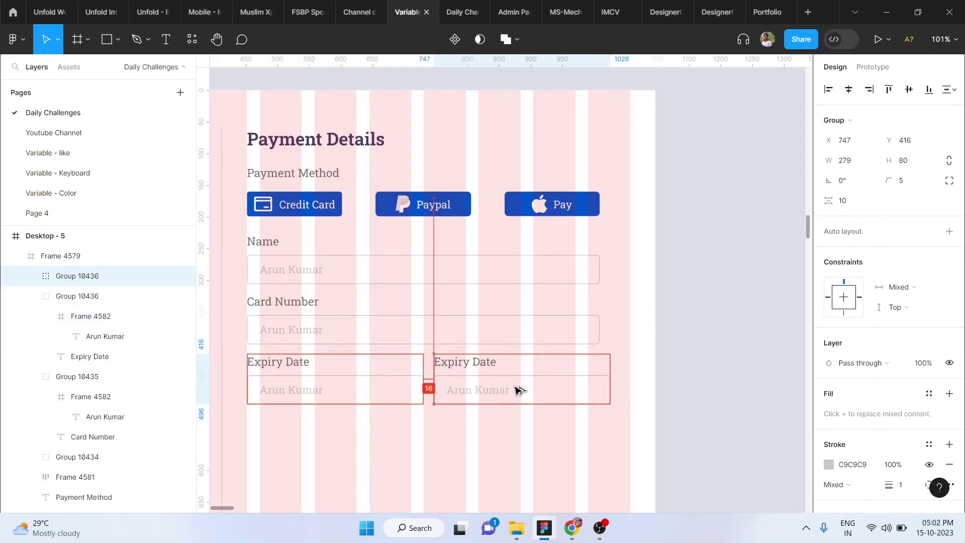
key(Delete)
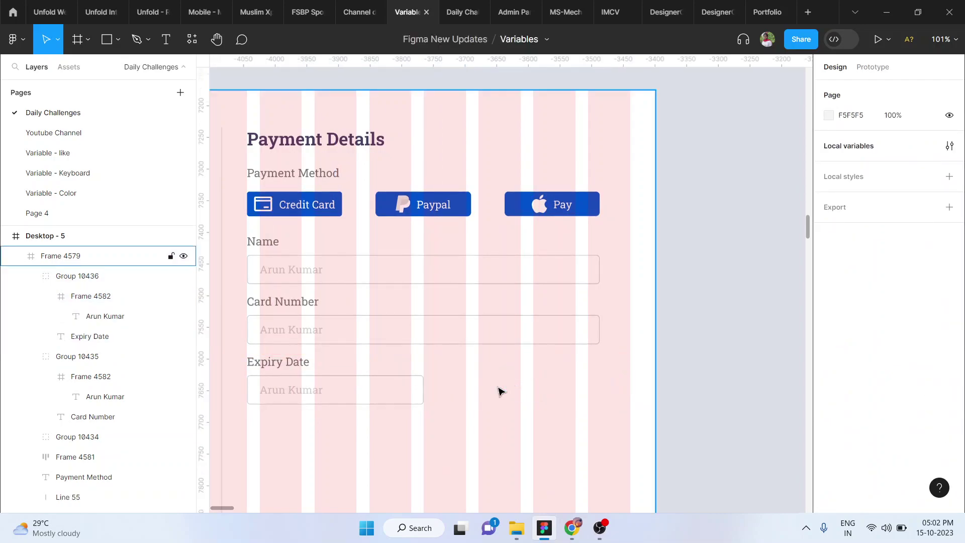
- Reduce the Expiry Date field's width to 267
double_click(418, 381)
double_click(418, 380)
scroll(418, 381, up, 2)
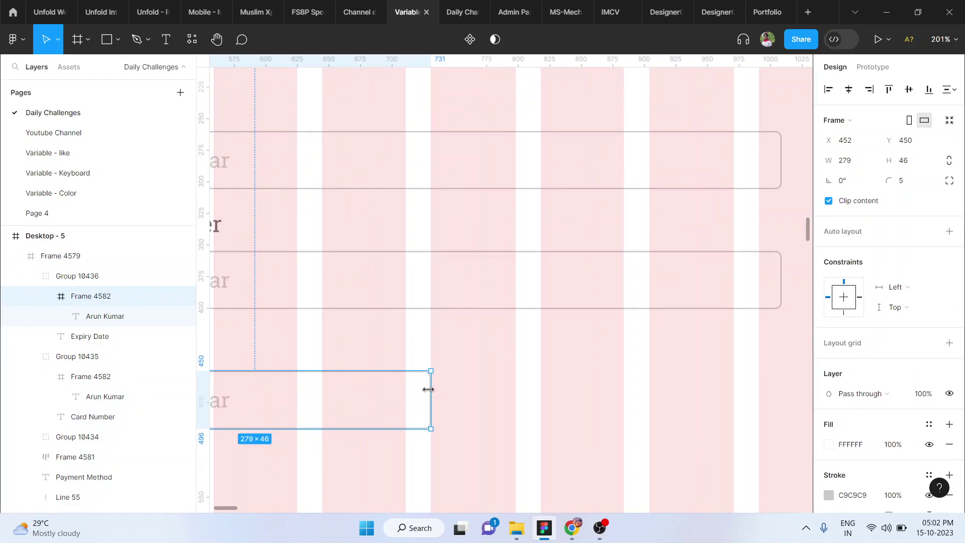
drag(430, 389, 416, 392)
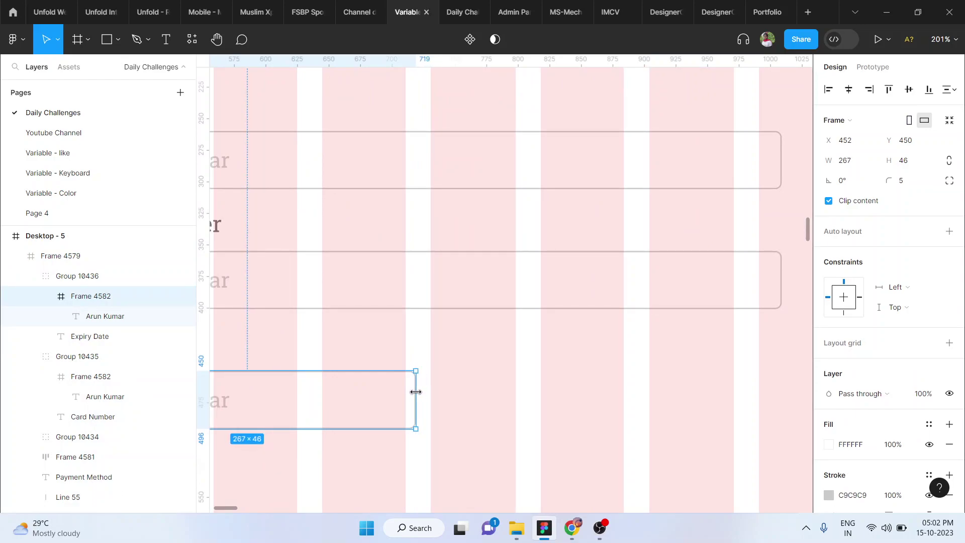
- Copy the Expiry Date group to X 742, aligning the copy's outer edge with the end of the Card Number field
scroll(415, 391, down, 3)
click(76, 275)
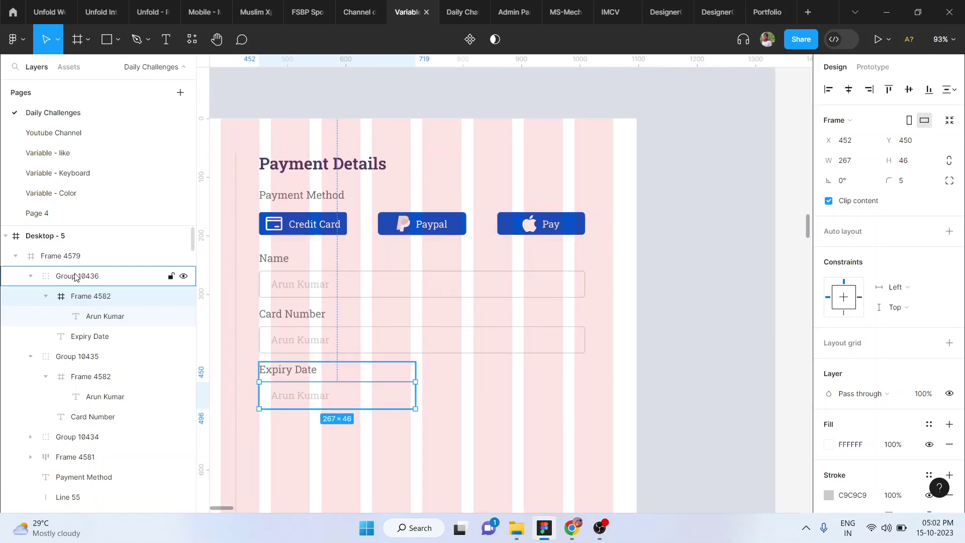
drag(360, 386, 527, 382)
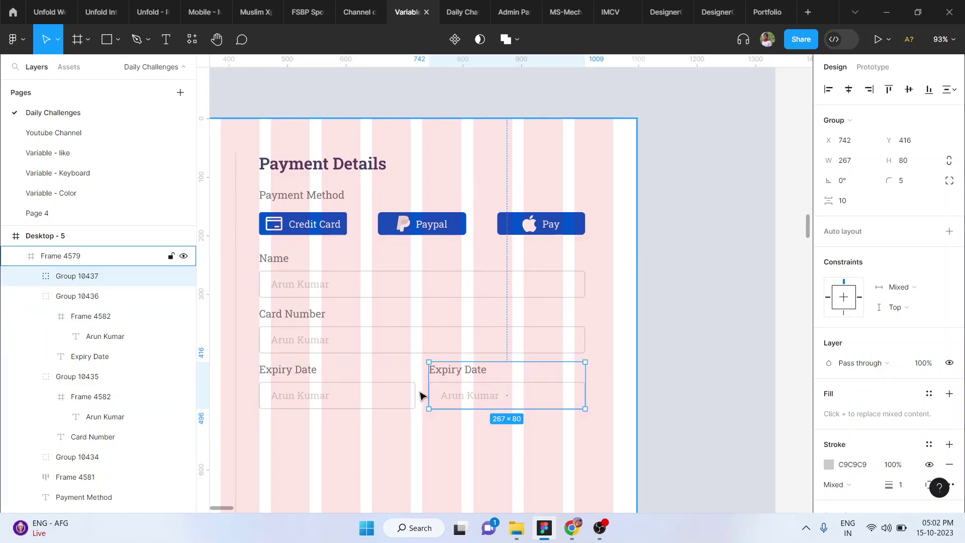
scroll(420, 396, up, 3)
scroll(447, 386, down, 1)
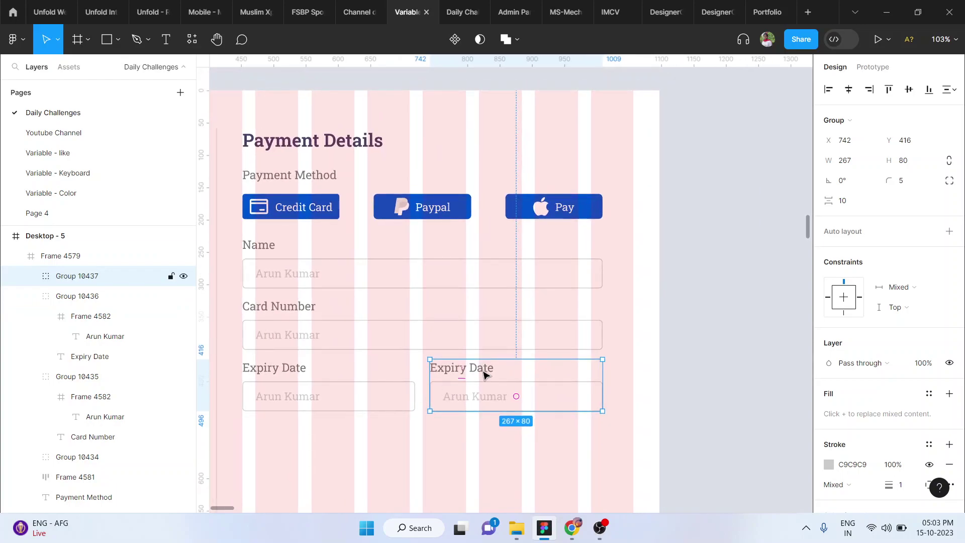
- Change the copied Expiry Date label to "CVV Code", following the original design
double_click(484, 374)
scroll(483, 374, down, 3)
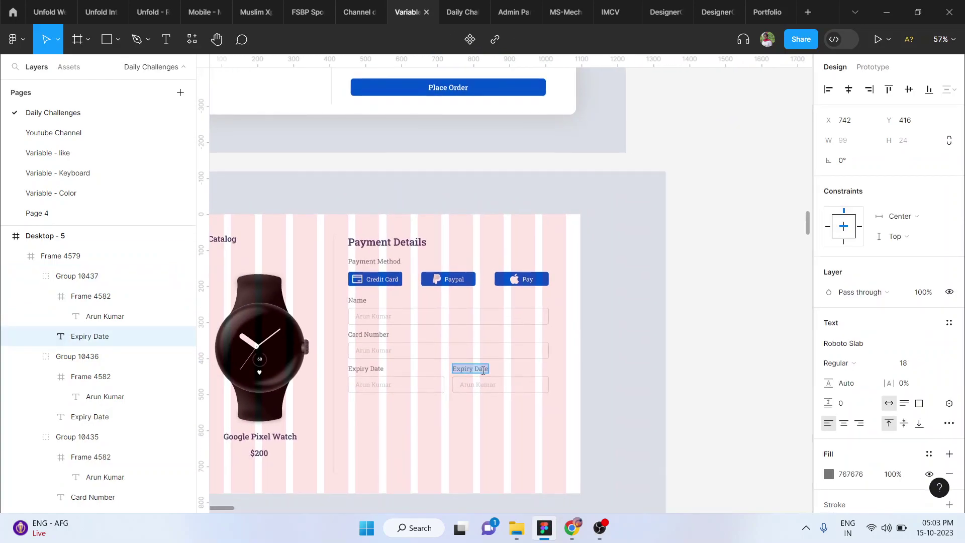
scroll(484, 374, up, 4)
scroll(483, 374, down, 1)
key(Return)
text(CVV)
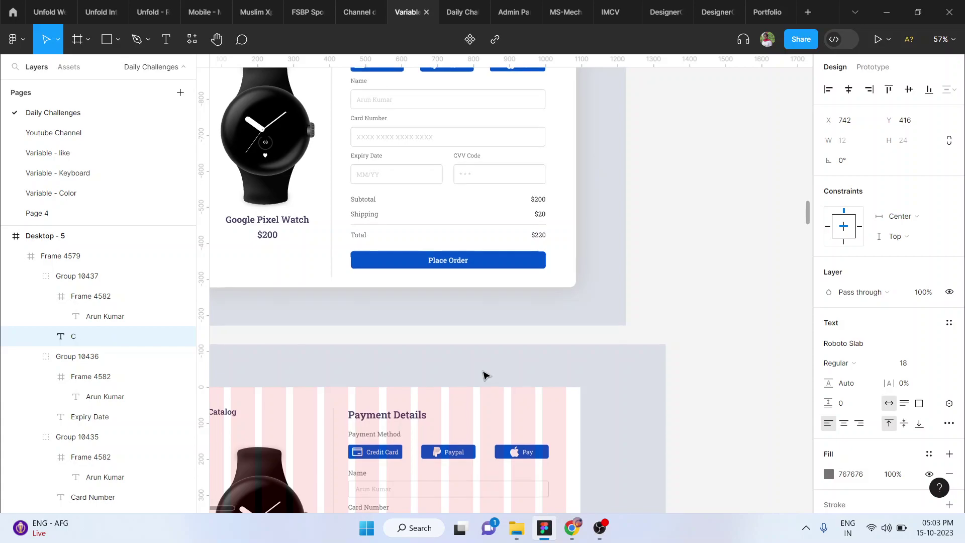
text( Code)
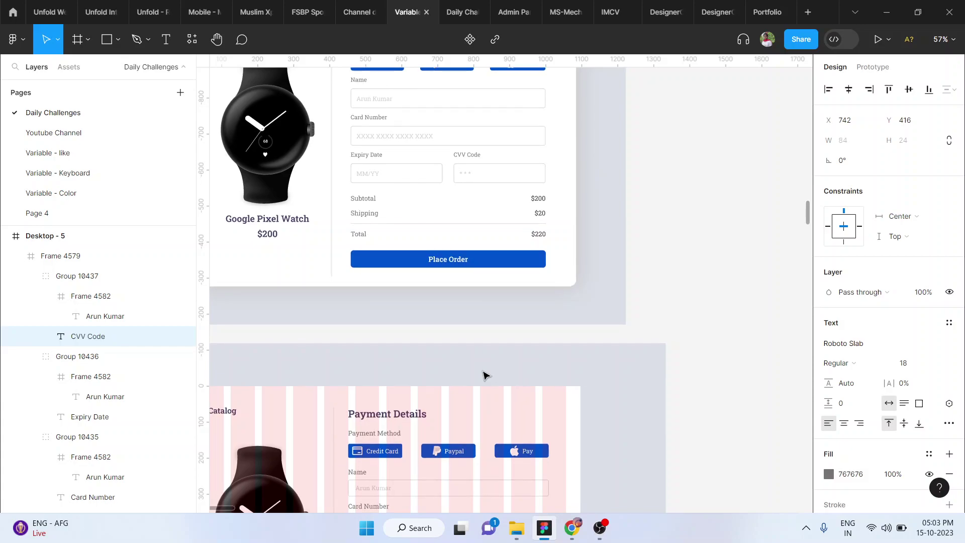
- Replace the placeholder text inside the CVV Code field with "***"
scroll(485, 375, down, 7)
scroll(484, 375, up, 5)
key(Escape)
scroll(568, 433, down, 3)
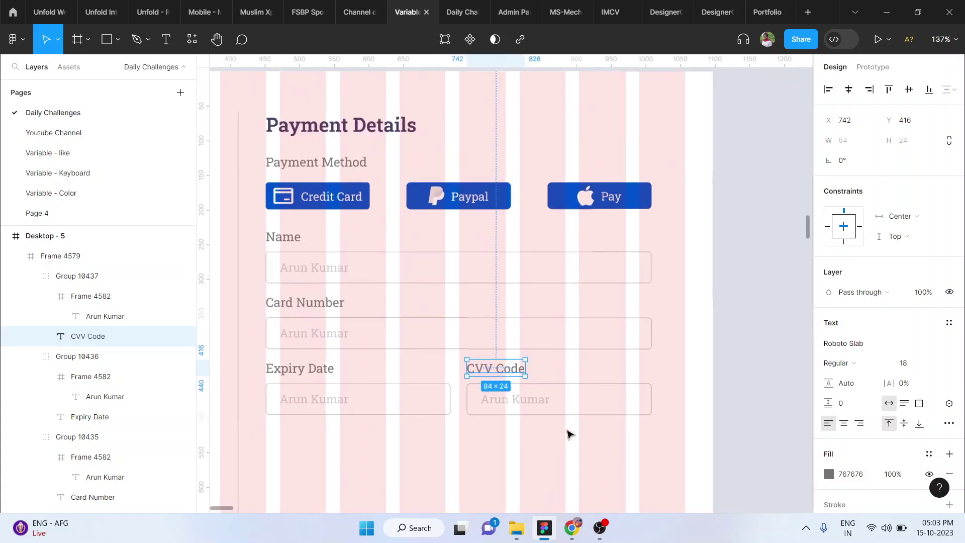
double_click(544, 402)
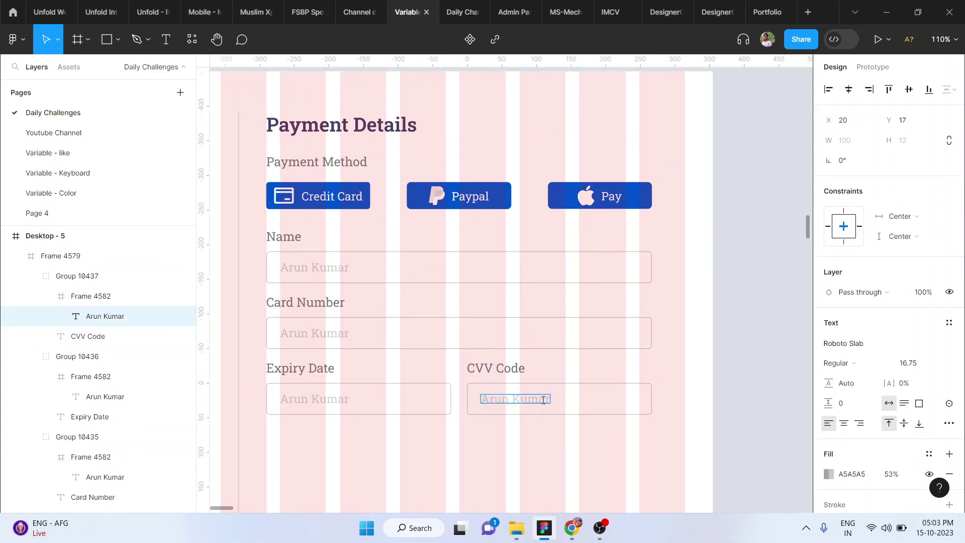
double_click(543, 401)
text(*)
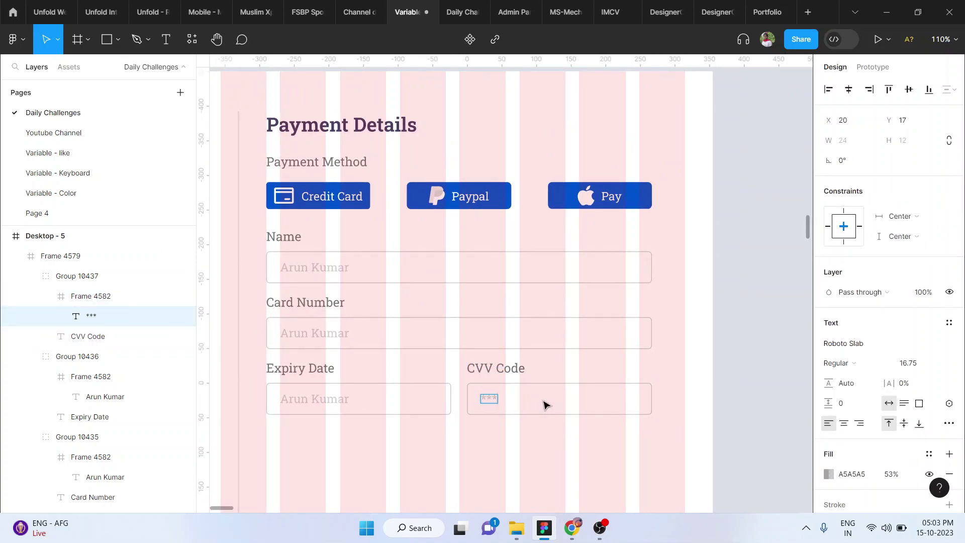
- Replace the placeholder text inside the Expiry Date field with "MM/YY"
double_click(331, 396)
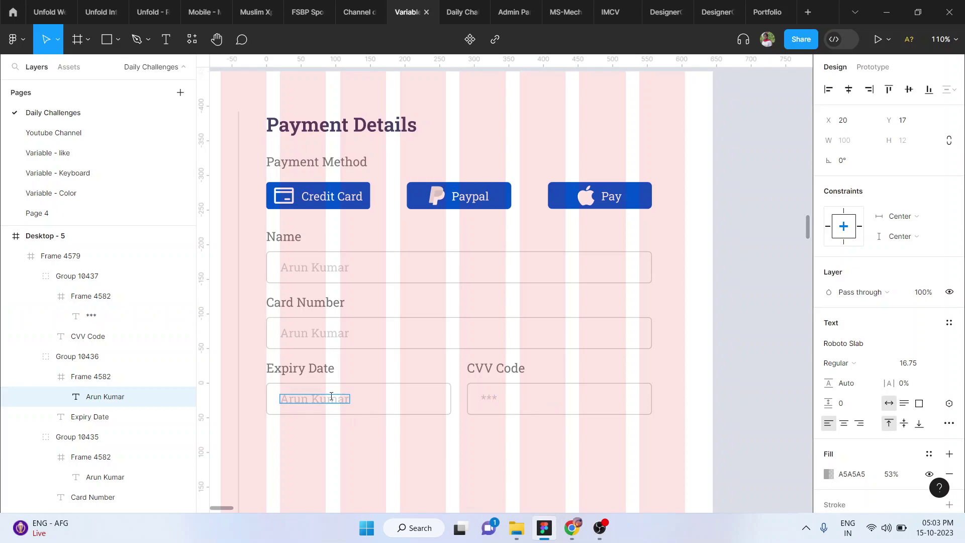
double_click(332, 397)
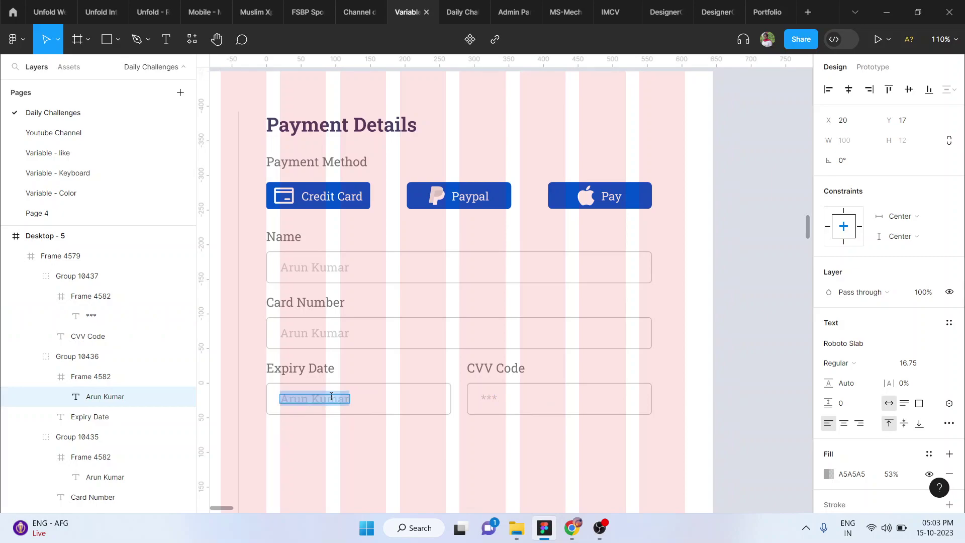
text(MM/YY)
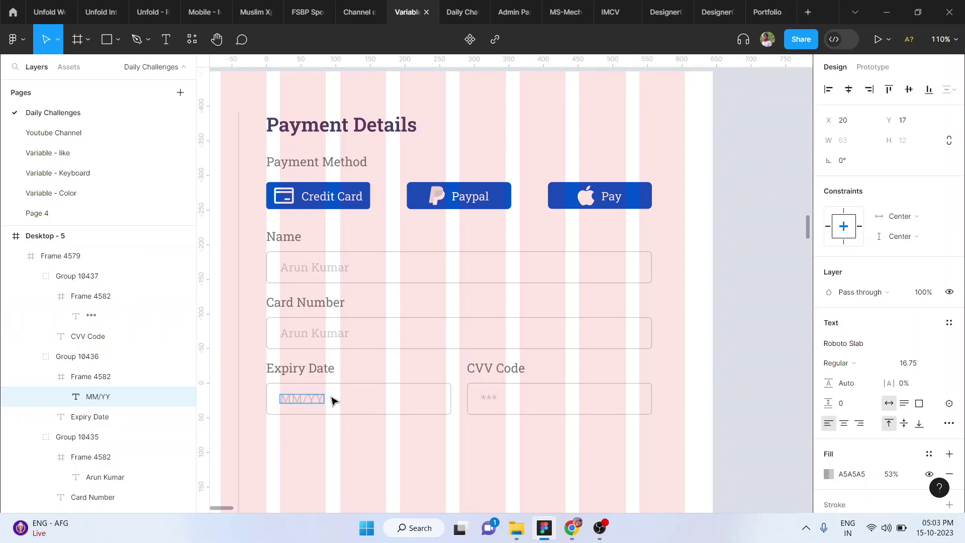
- Replace the Card Number field's placeholder with "XXXX XXXX XXXX XXXX", following the original design
scroll(331, 400, up, 2)
scroll(331, 401, down, 7)
scroll(331, 400, up, 5)
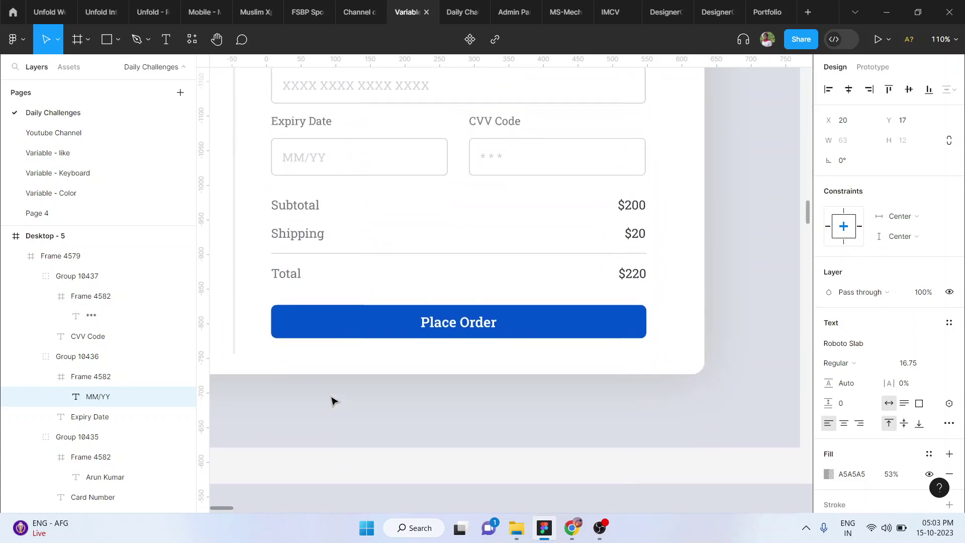
scroll(331, 400, down, 1)
scroll(331, 401, up, 1)
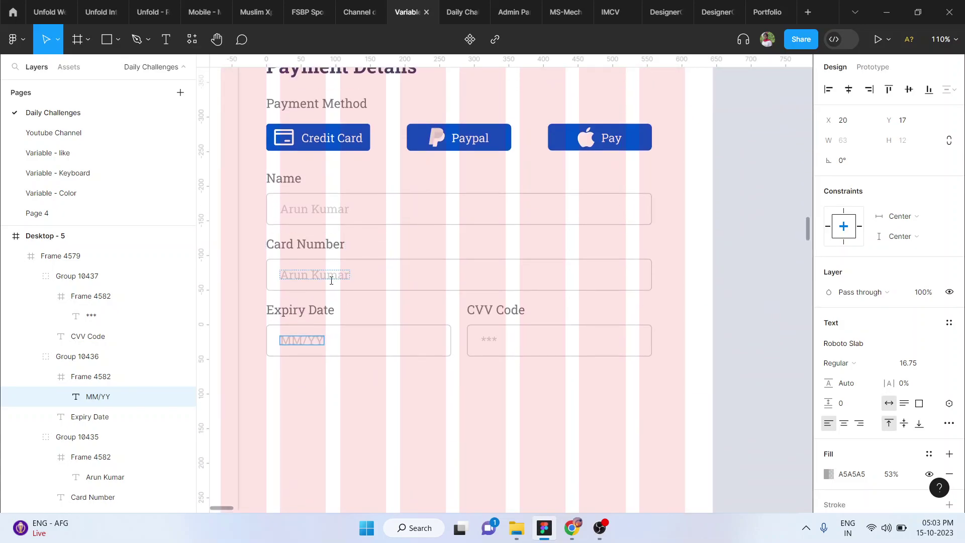
click(329, 275)
double_click(321, 275)
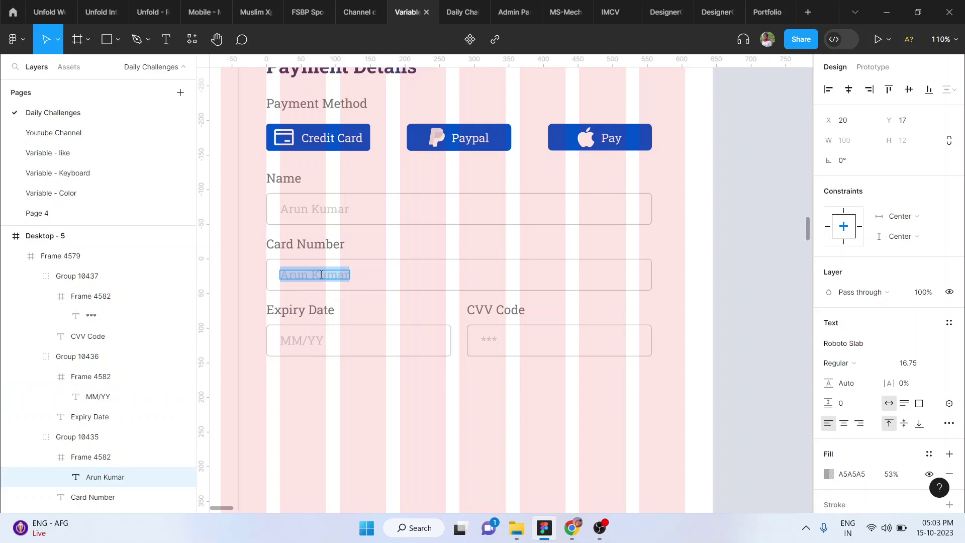
text(XXXX XXX)
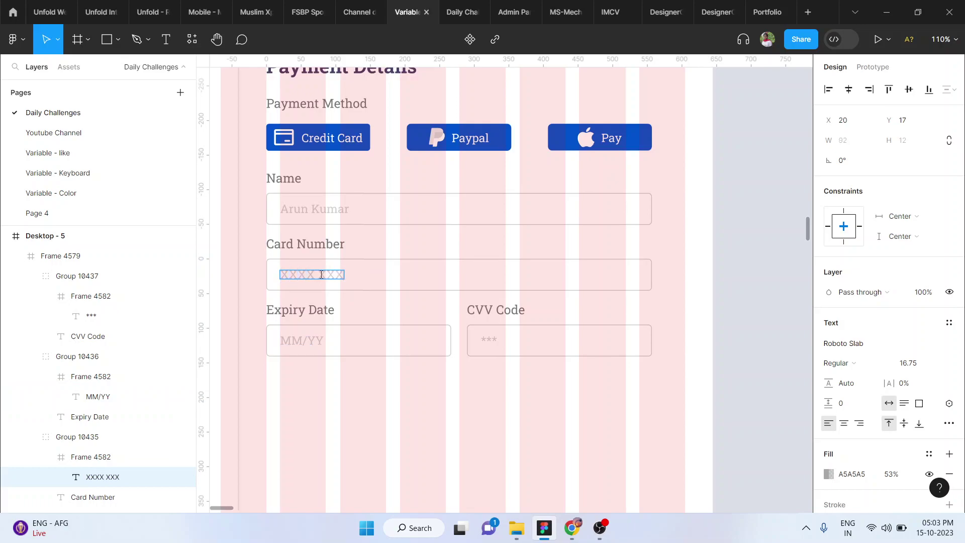
text(X XXXX XXXX)
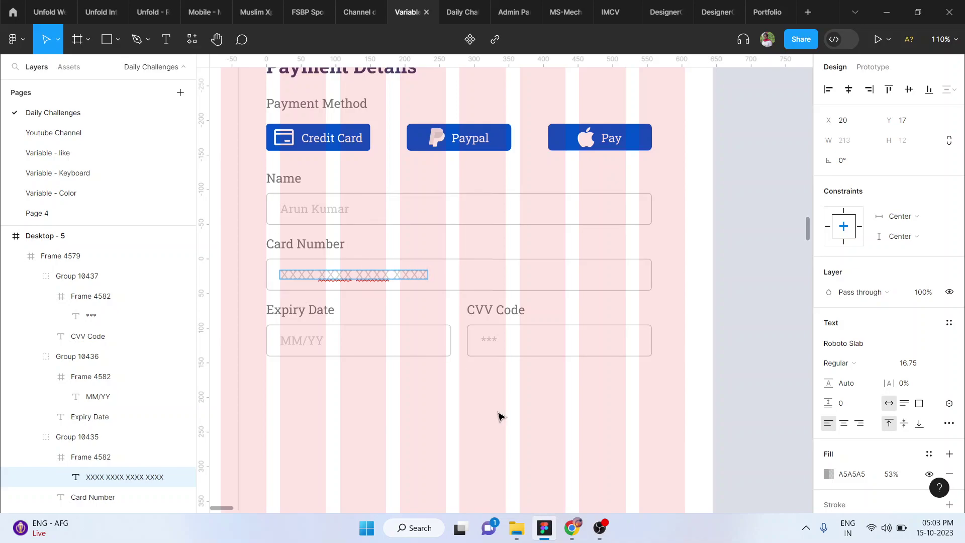
click(499, 416)
- Copy the Card Number label to X 452, Y 523, below the Expiry Date field
scroll(497, 416, up, 8)
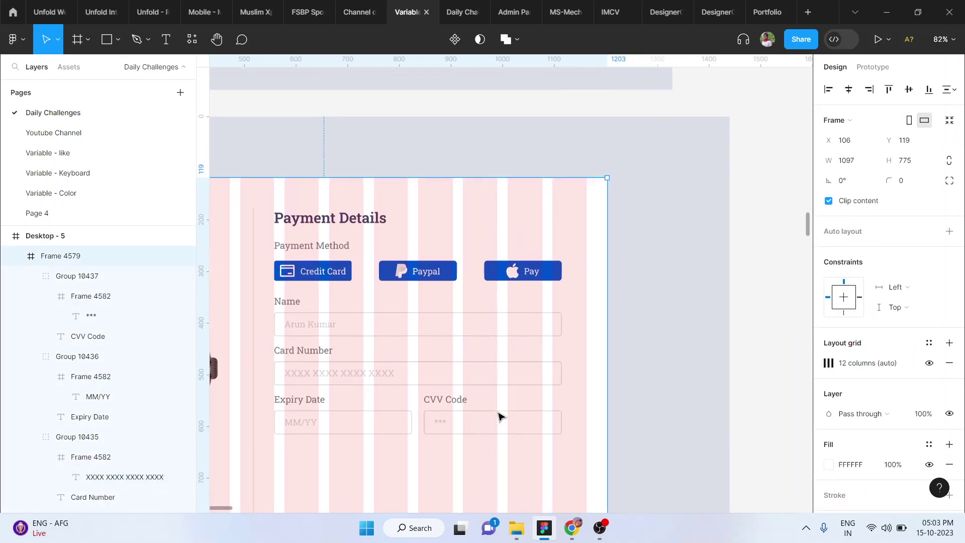
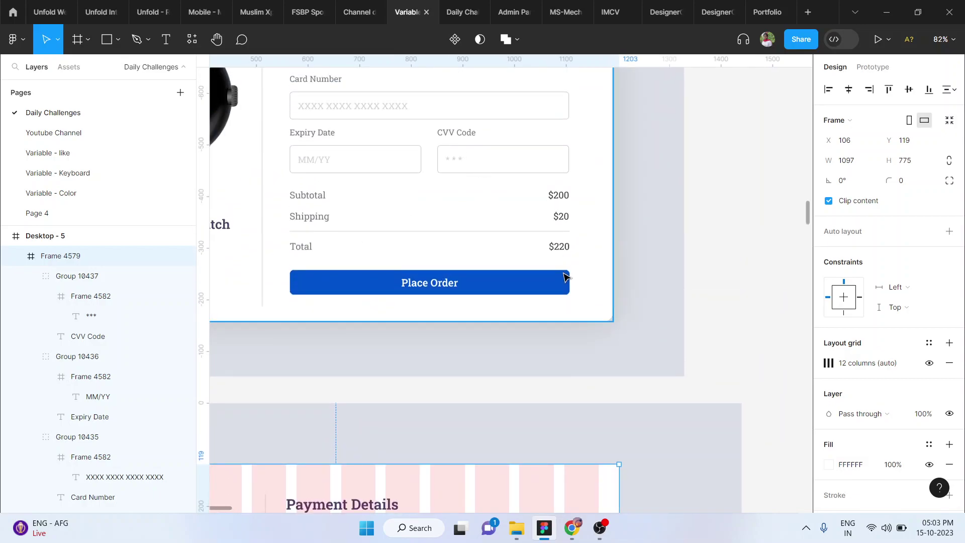
scroll(565, 277, down, 8)
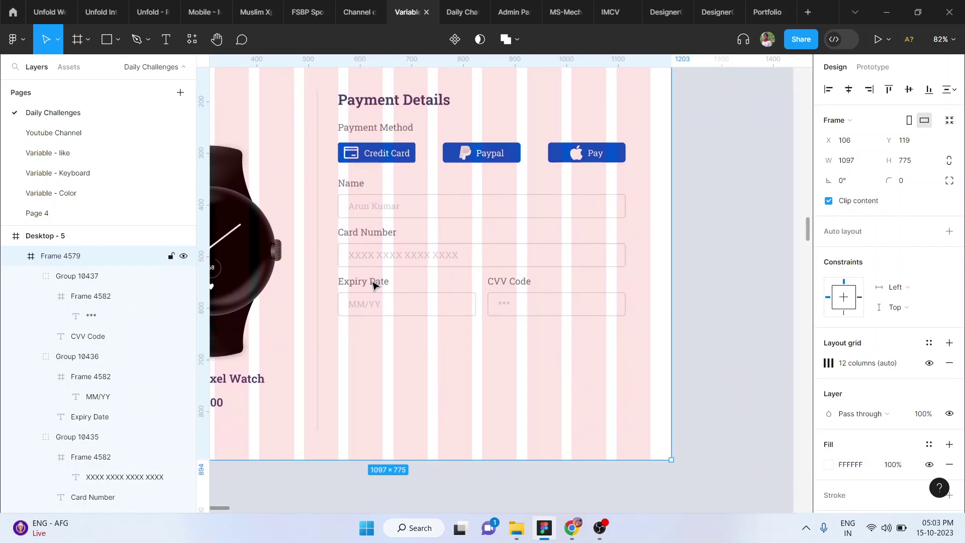
click(358, 236)
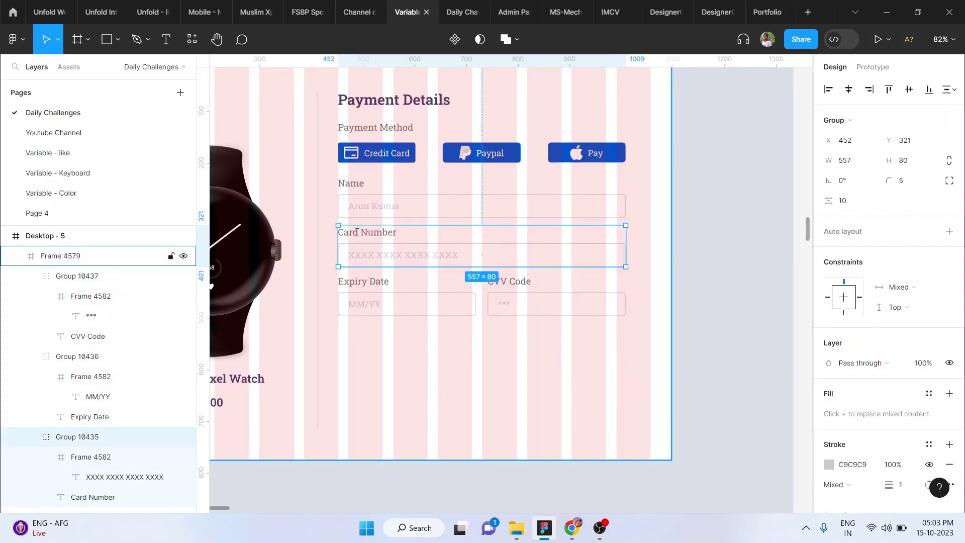
click(359, 237)
drag(365, 233, 426, 480)
drag(353, 319, 363, 328)
scroll(363, 328, down, 5)
scroll(364, 330, up, 3)
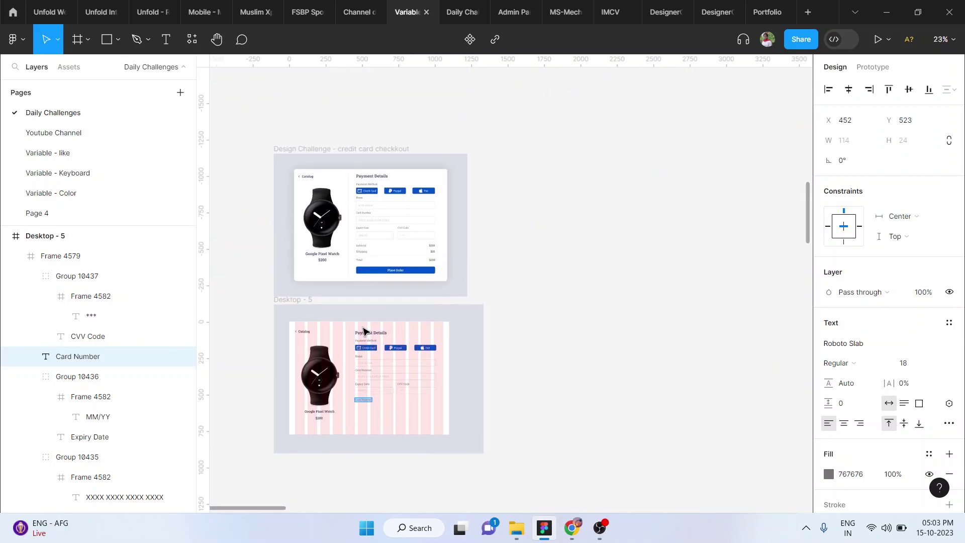
scroll(363, 328, up, 4)
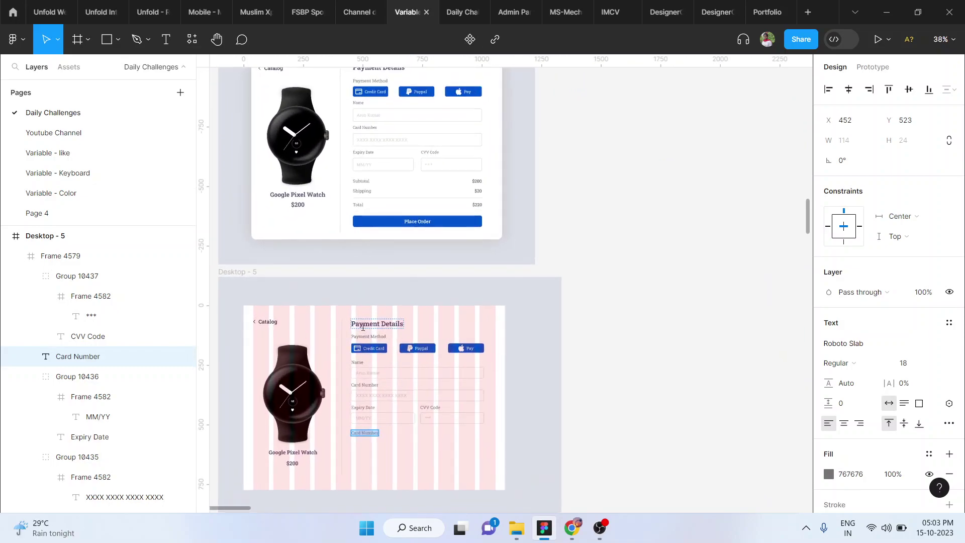
- Change the copied label below the Expiry Date field to "Sub Total"
key(Return)
scroll(363, 327, up, 5)
text(Sub)
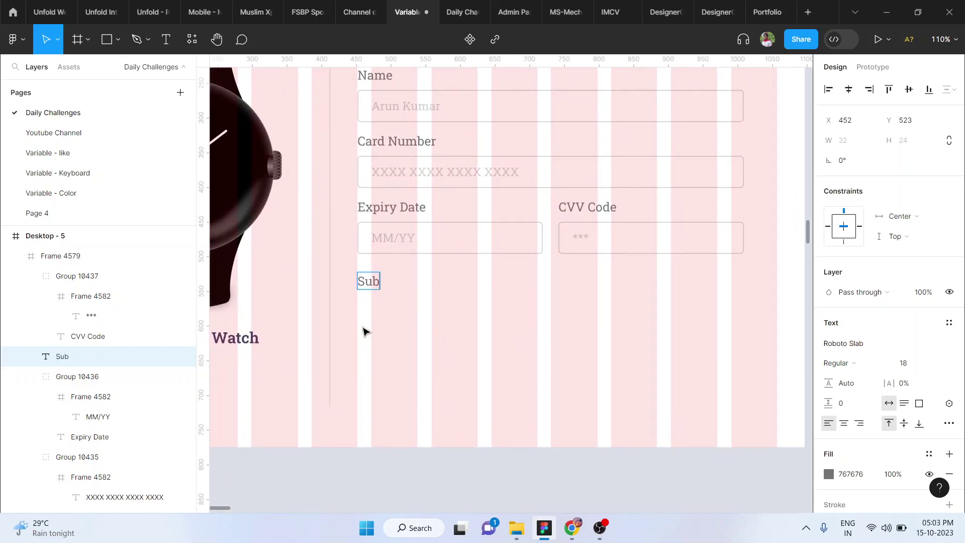
text( Total)
key(Escape)
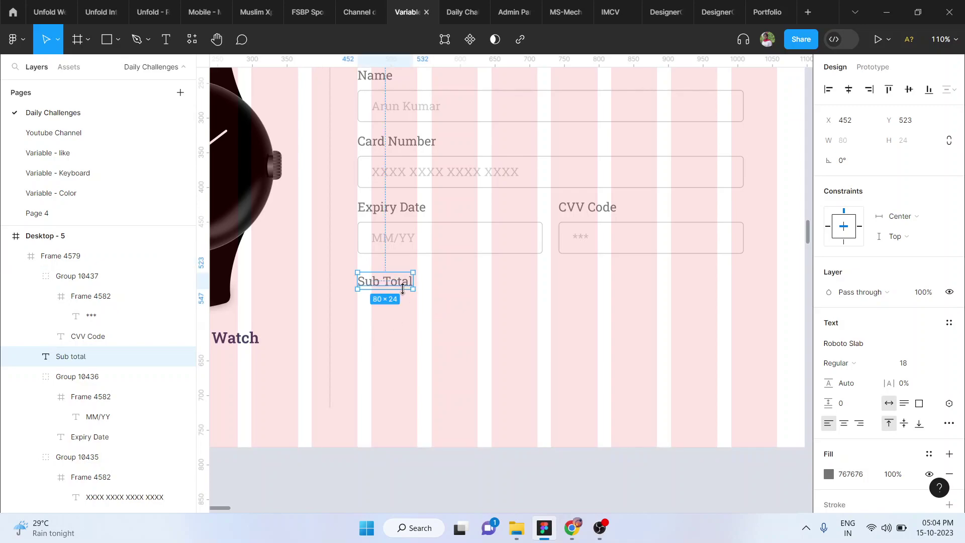
- Duplicate the Sub Total label directly below itself, placing the copy at Y 562
drag(396, 300, 398, 314)
key(Down)
key(Down)
key(Up)
key(Up)
key(Up)
key(Up)
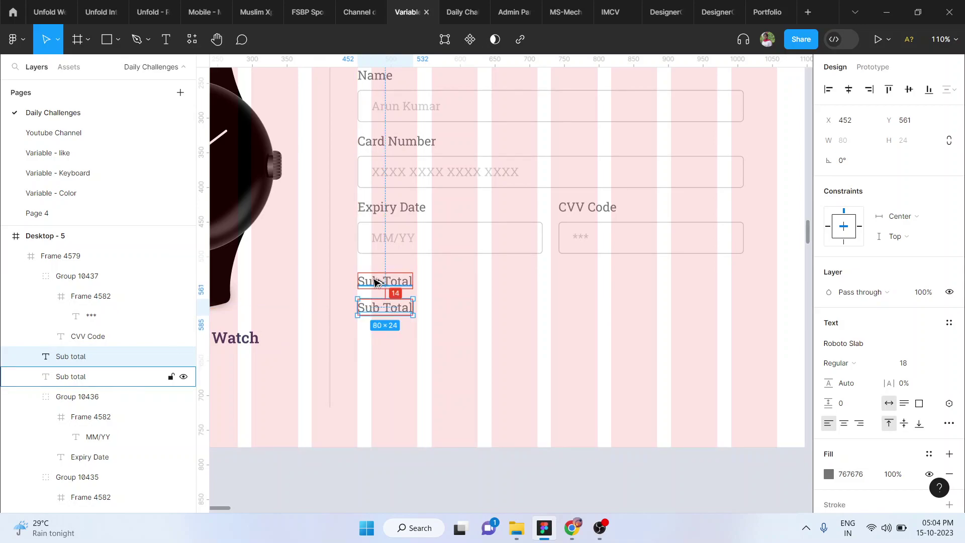
drag(387, 304, 387, 305)
- Change the duplicated Sub Total label to "Shipping"
double_click(385, 303)
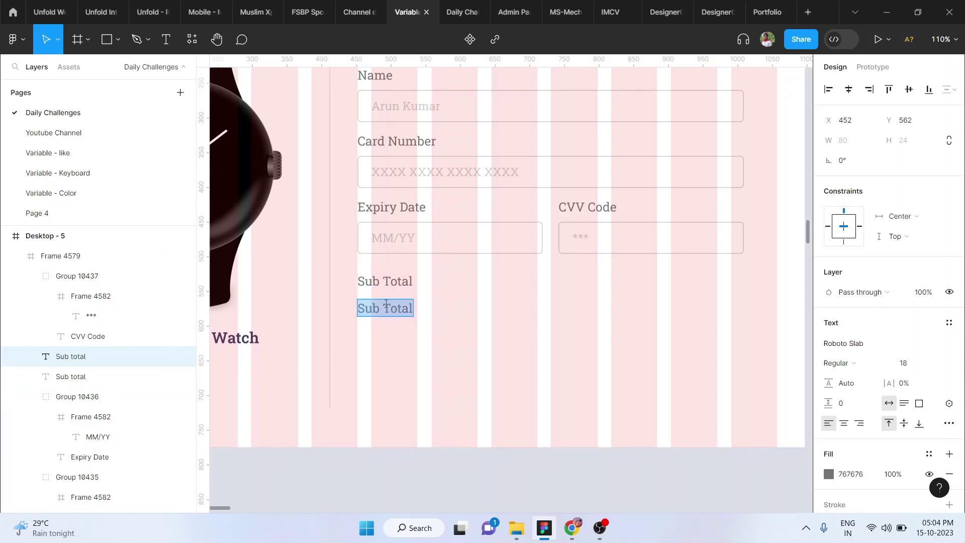
text(Shi[)
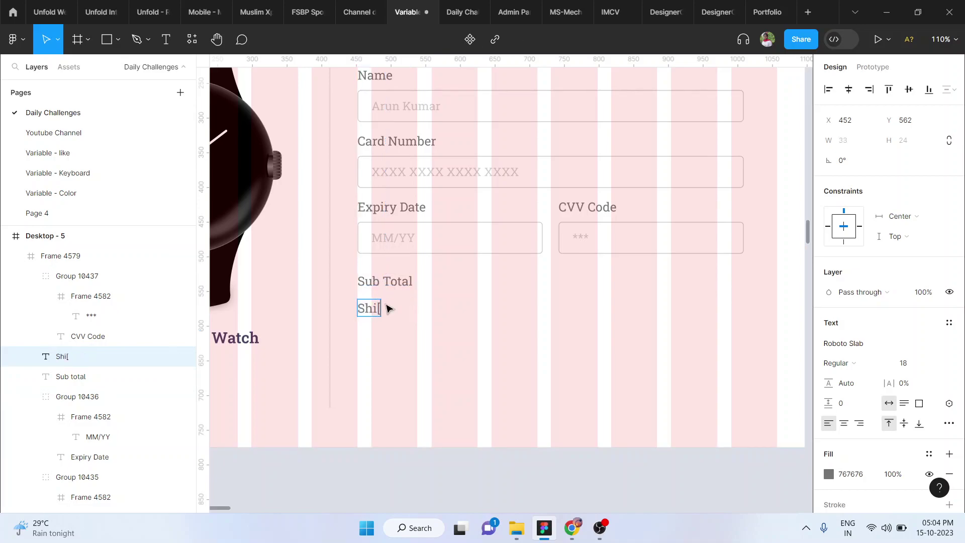
key(BackSpace)
text(pping)
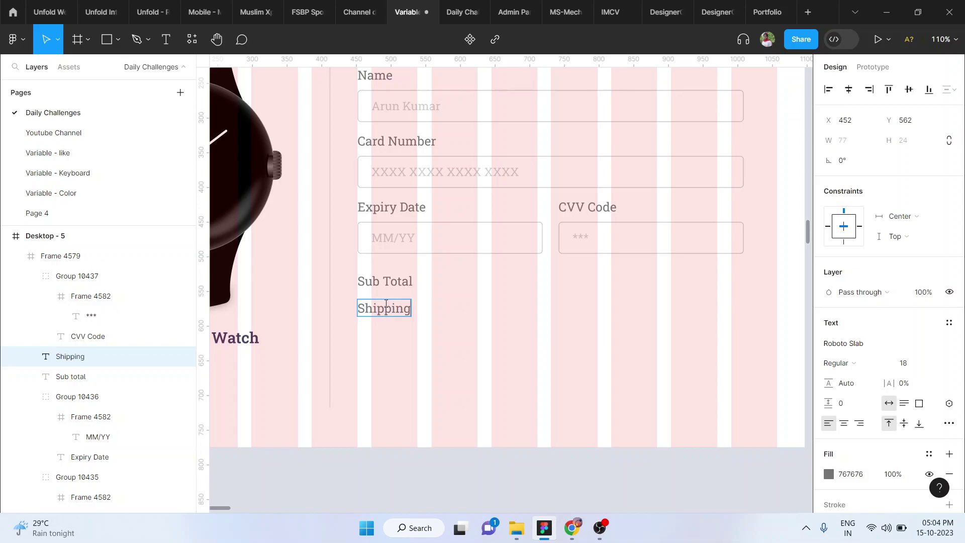
scroll(397, 314, right, 3)
key(Escape)
- Copy the Shipping label below itself at Y 613 and change the copy's text to "Total"
drag(312, 310, 314, 347)
double_click(313, 345)
text(Total)
scroll(311, 343, up, 3)
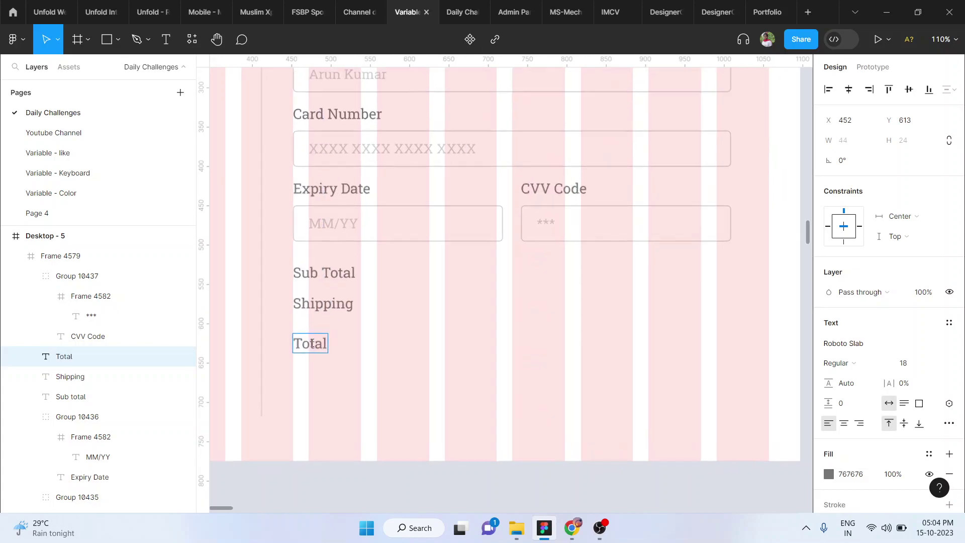
key(Escape)
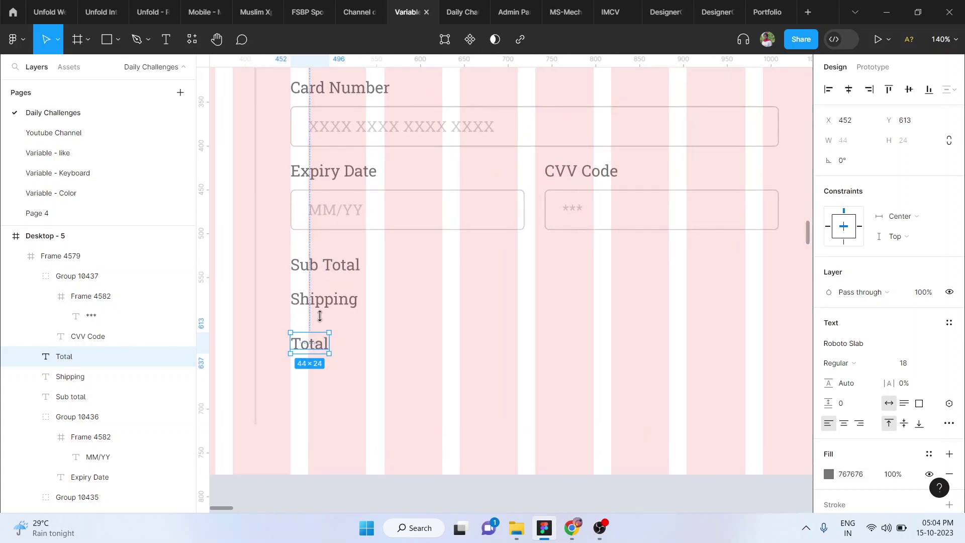
- Draw a horizontal line 557 wide at Y 601 between Shipping and Total, spanning the width of the Card Number field
click(444, 354)
key(l)
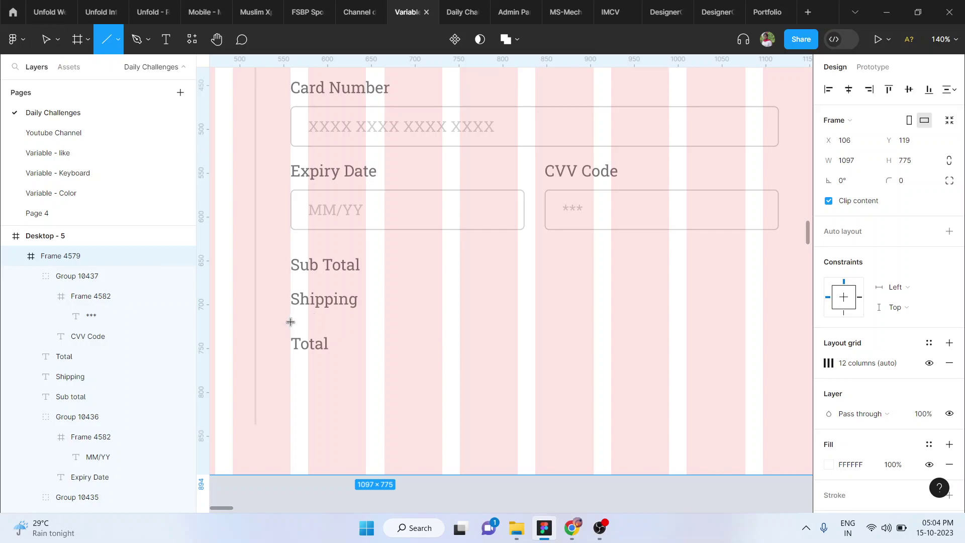
mouse_move(290, 322)
mouse_down()
mouse_move(797, 323)
mouse_move(611, 317)
mouse_move(636, 317)
mouse_up()
scroll(637, 317, down, 3)
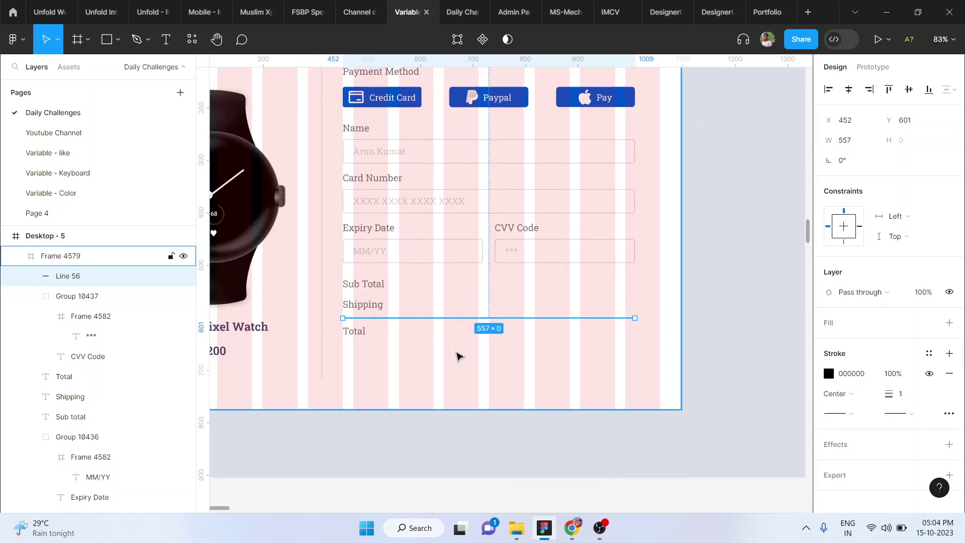
- Set the new line's stroke to D1D1D1 by sampling the divider between Shipping and Total in the original design
key(i)
scroll(432, 266, up, 3)
scroll(430, 268, down, 5)
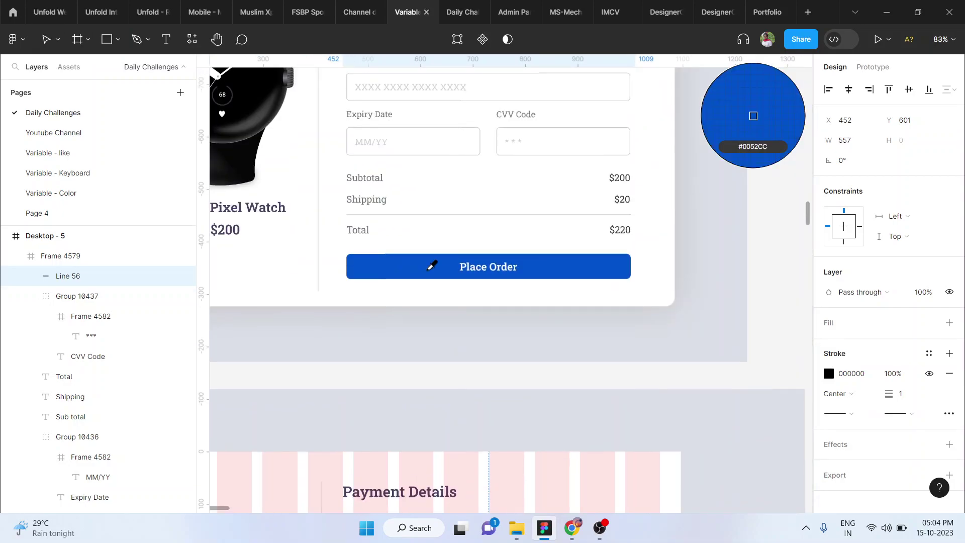
scroll(396, 215, up, 5)
scroll(380, 203, up, 4)
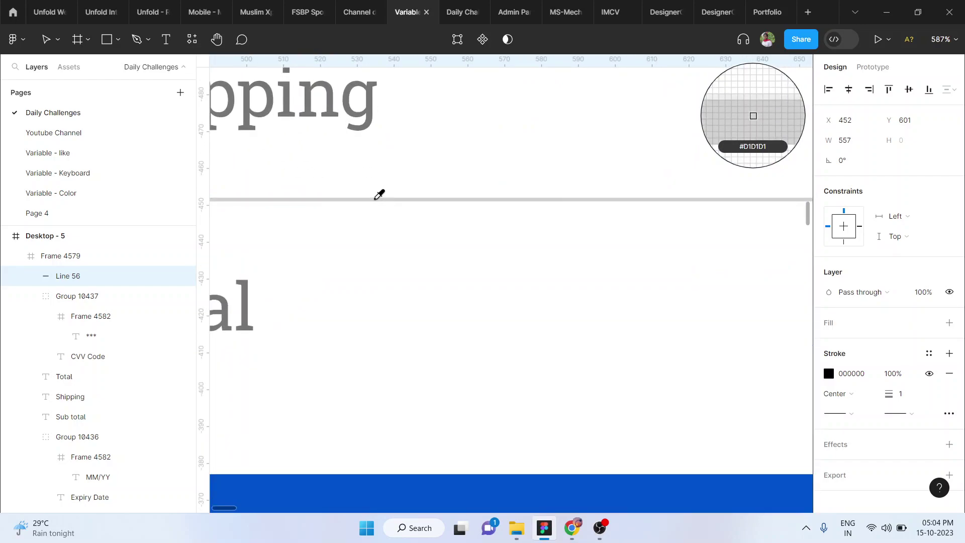
click(376, 199)
scroll(377, 202, down, 8)
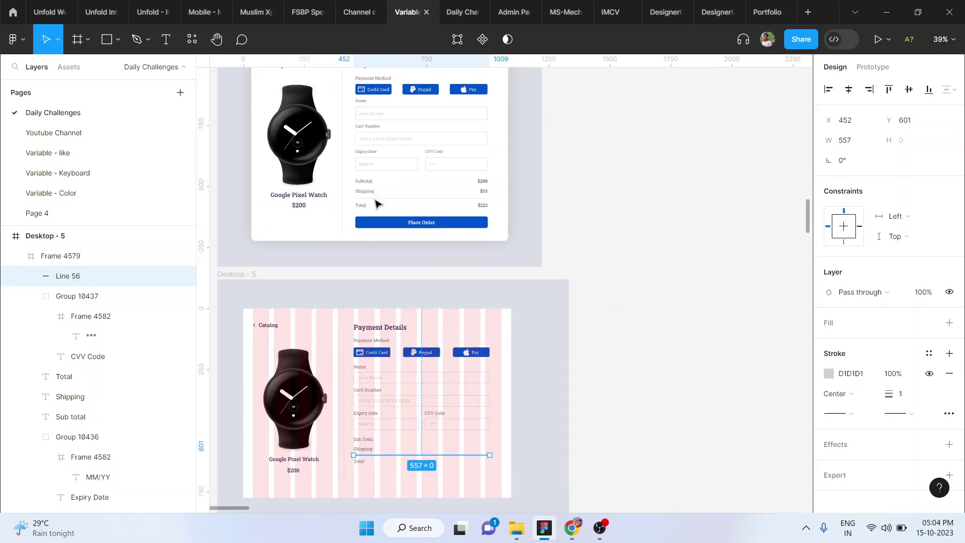
click(360, 360)
- Copy the Sub Total and Shipping labels together along their rows to X 926, near the far end of the divider line
scroll(360, 360, up, 5)
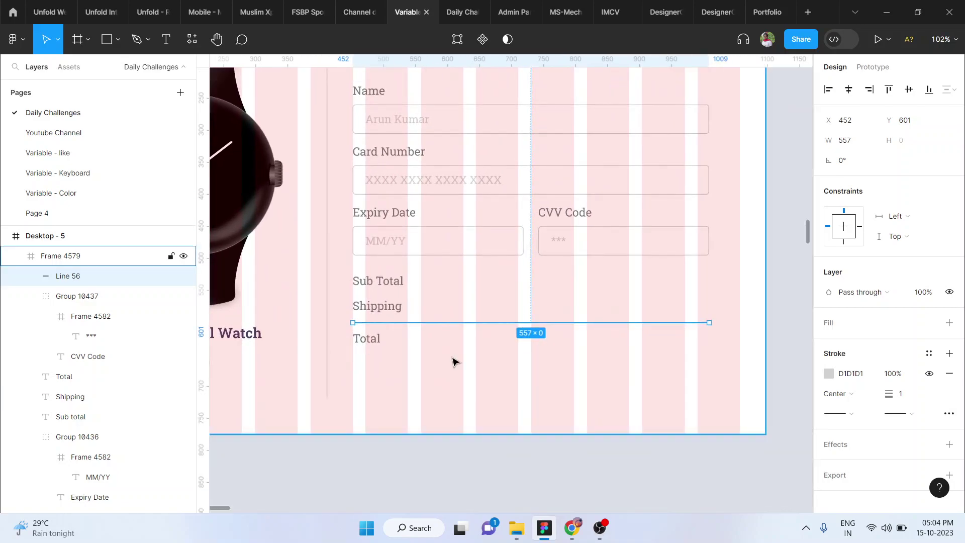
scroll(454, 360, right, 1)
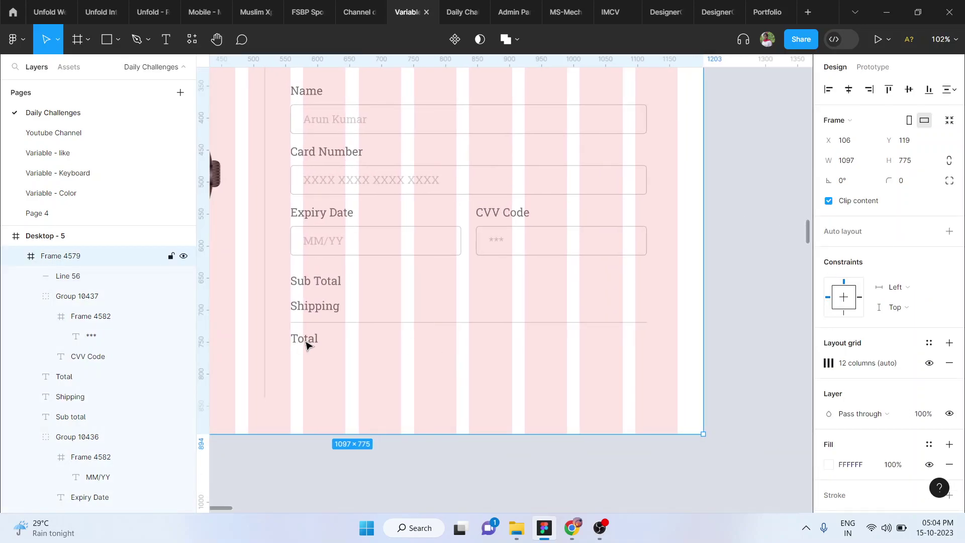
click(313, 285)
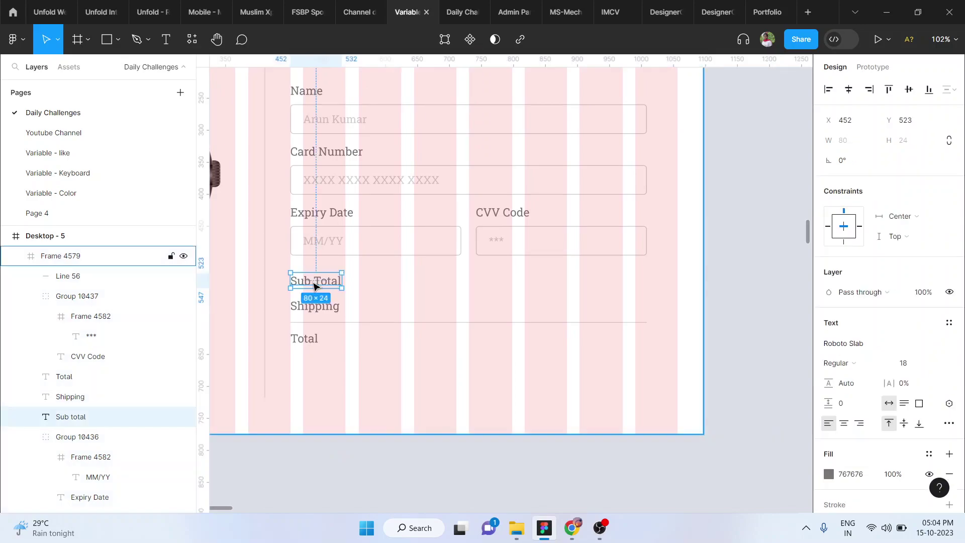
shift+click(322, 308)
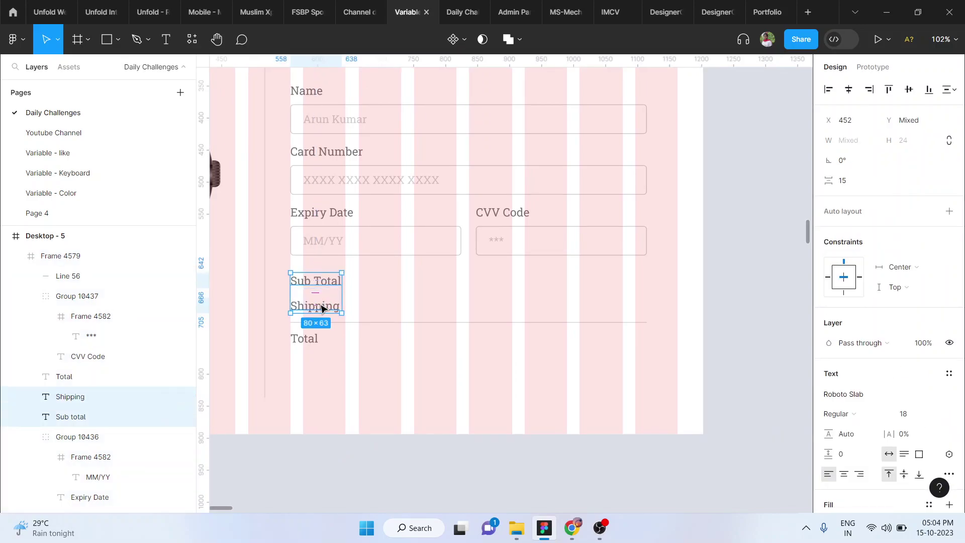
scroll(322, 308, down, 3)
drag(322, 307, 493, 308)
scroll(493, 307, up, 5)
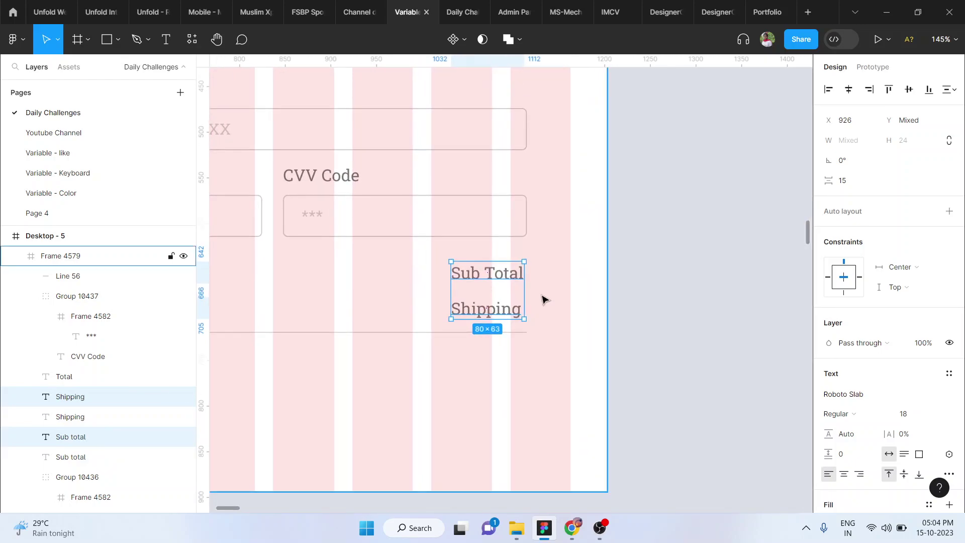
- Move the Sub Total and Shipping copies together to X 929 and set both texts to right alignment
key(Right)
key(Right)
key(Right)
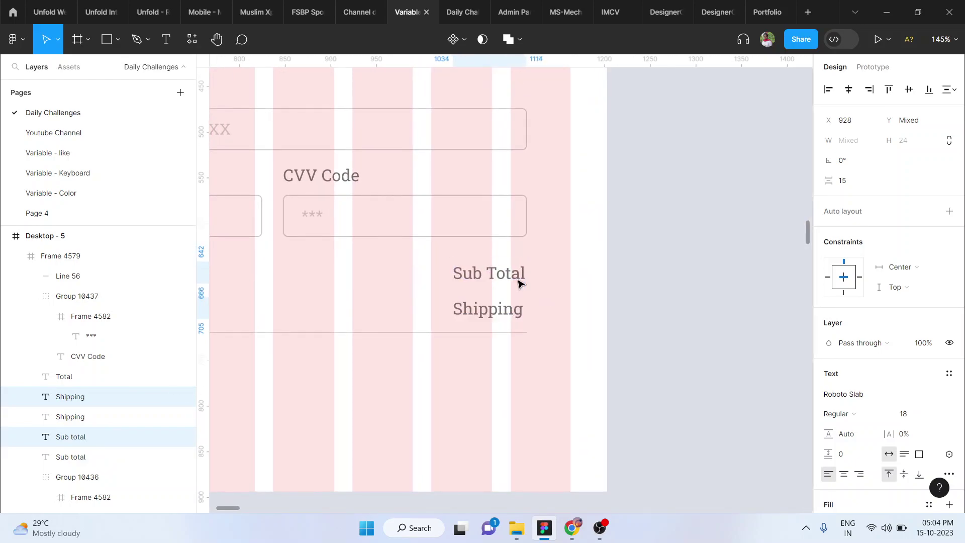
double_click(511, 275)
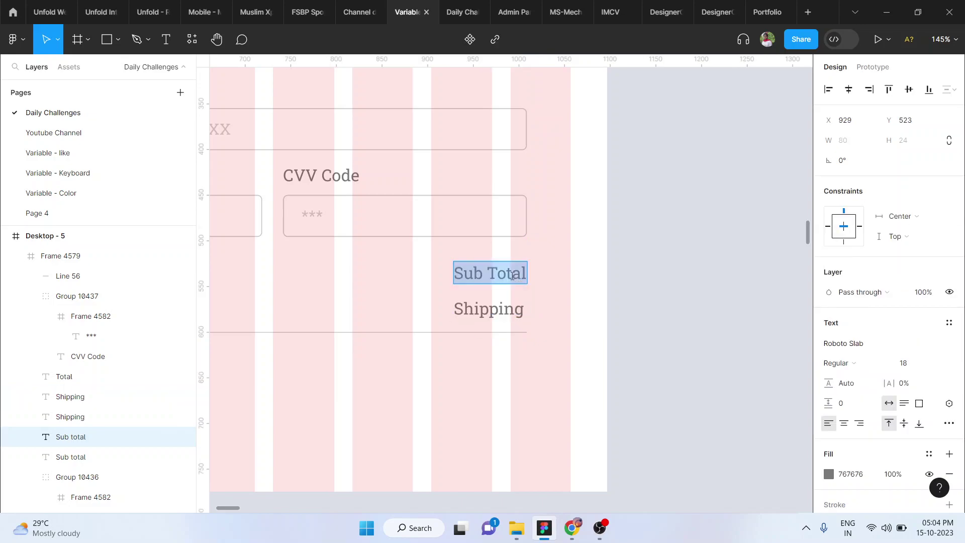
scroll(511, 275, down, 2)
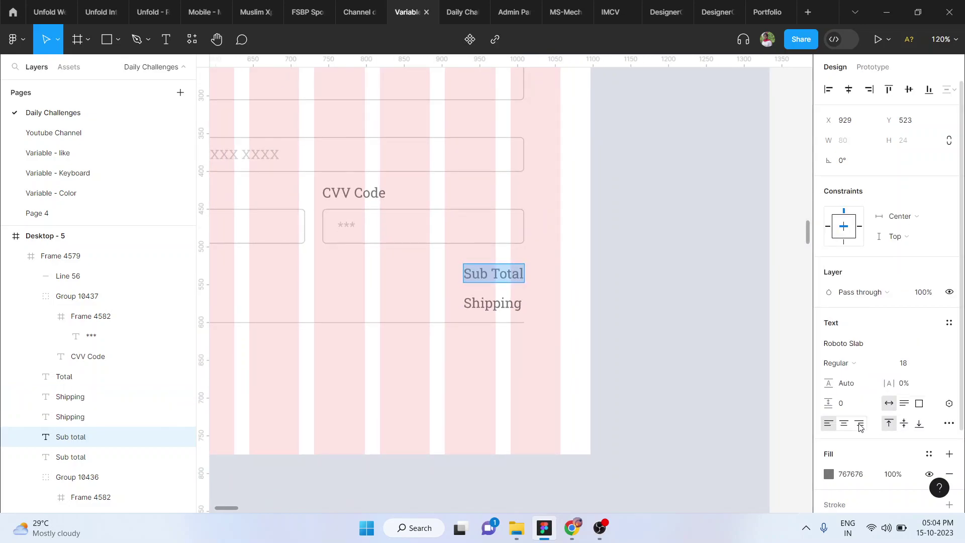
key(Escape)
click(513, 304)
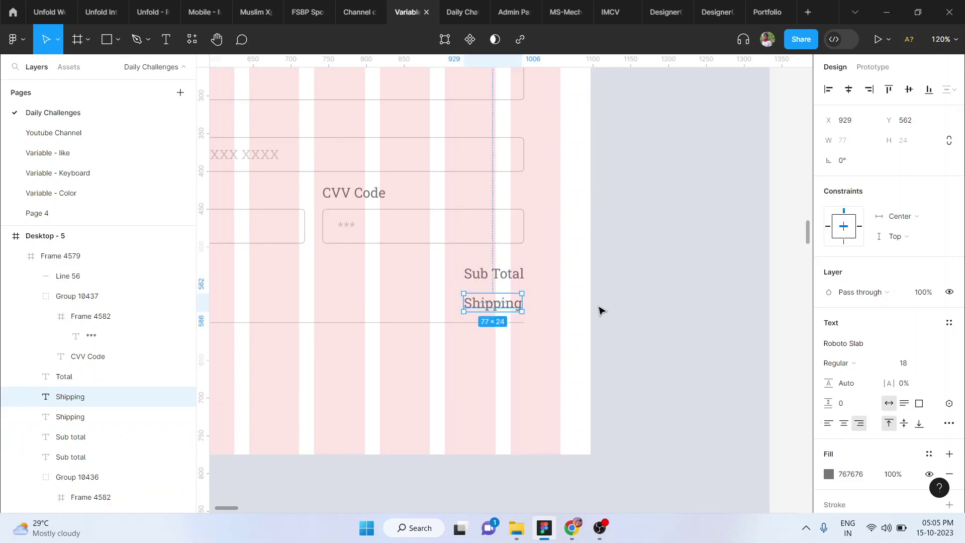
- Replace the text of the right-aligned Sub Total copy with "$200"
double_click(495, 274)
scroll(499, 266, down, 5)
scroll(499, 267, up, 3)
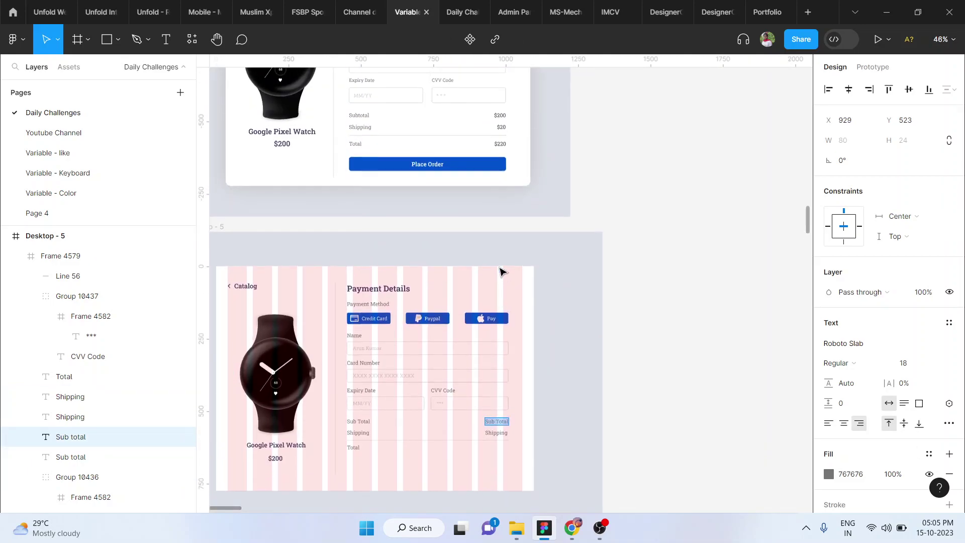
key(BackSpace)
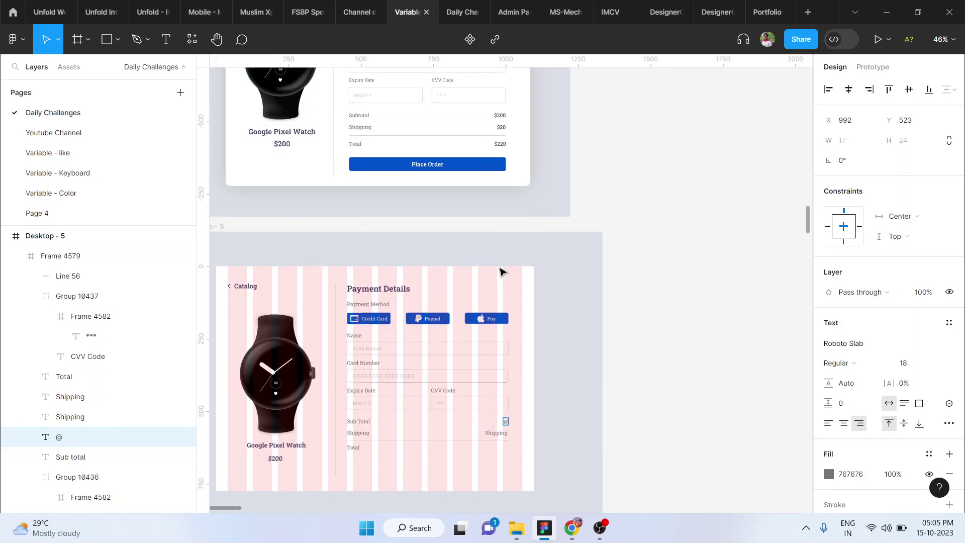
text($200)
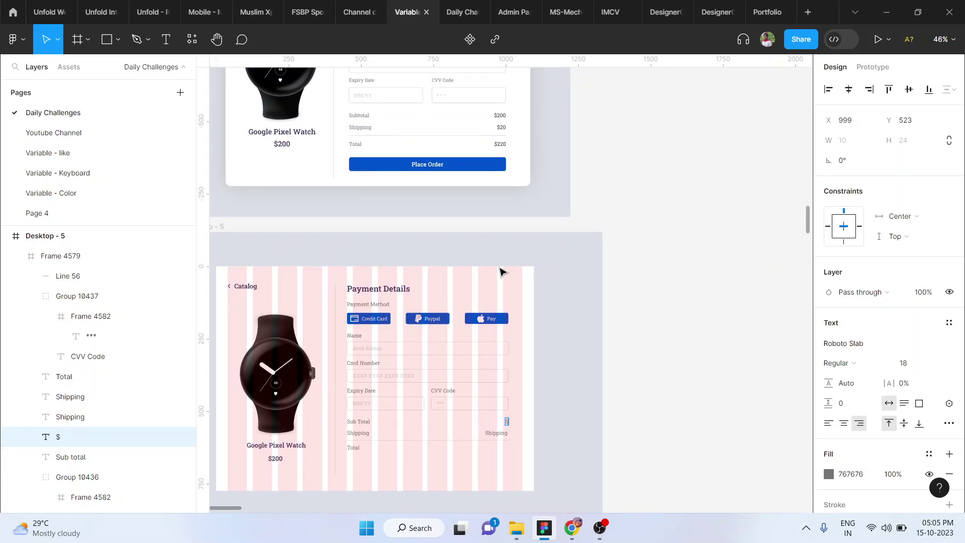
- Replace the text of the right-aligned Shipping copy with "$20"
click(505, 435)
double_click(501, 435)
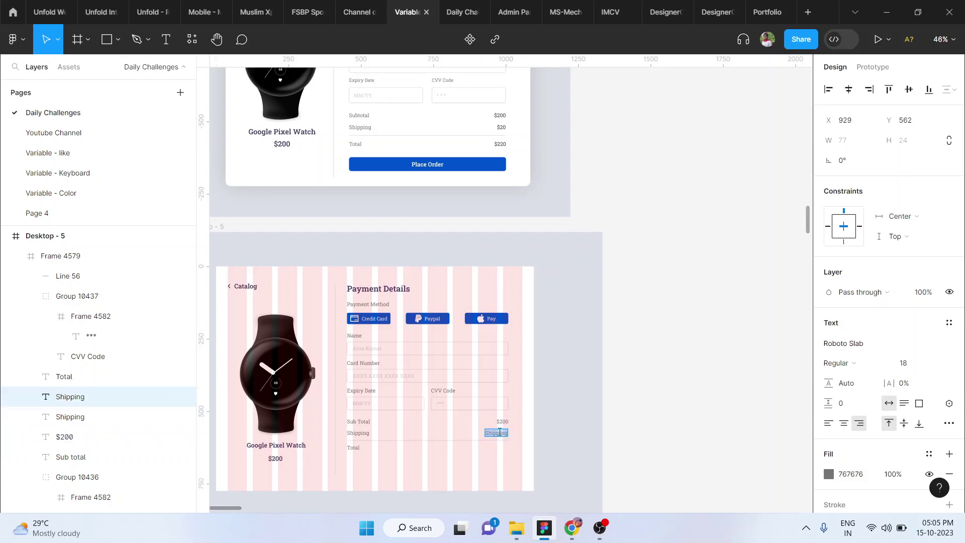
text($20)
scroll(501, 435, down, 3)
key(Escape)
- Copy the $20 amount down to the Total row at Y 613 and change the copy's text to "$220"
scroll(506, 368, up, 5)
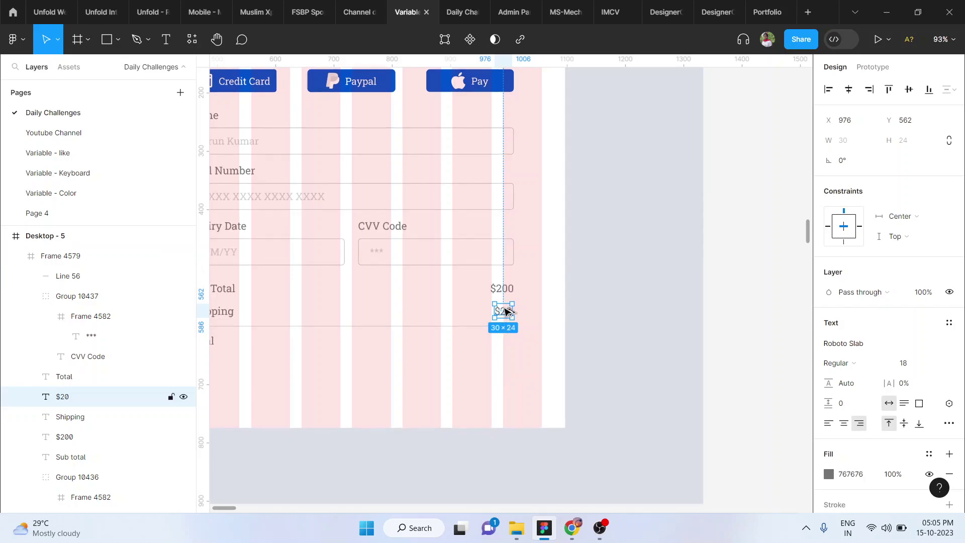
drag(506, 323, 508, 342)
double_click(508, 342)
click(507, 343)
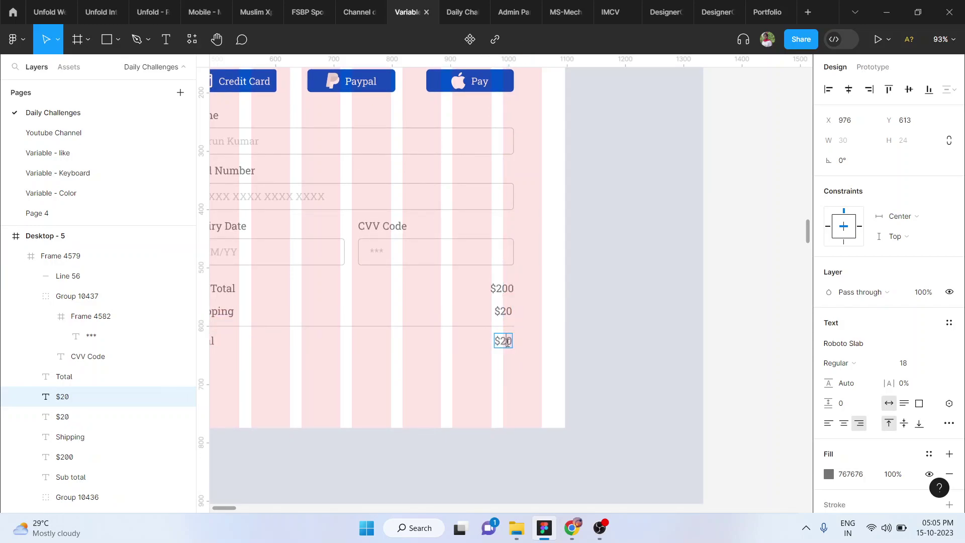
text(2)
ctrl+scroll(509, 344, down, 4)
key(Escape)
- Duplicate the Credit Card button's label and place the copy in the empty area below the Total row
scroll(651, 352, up, 5)
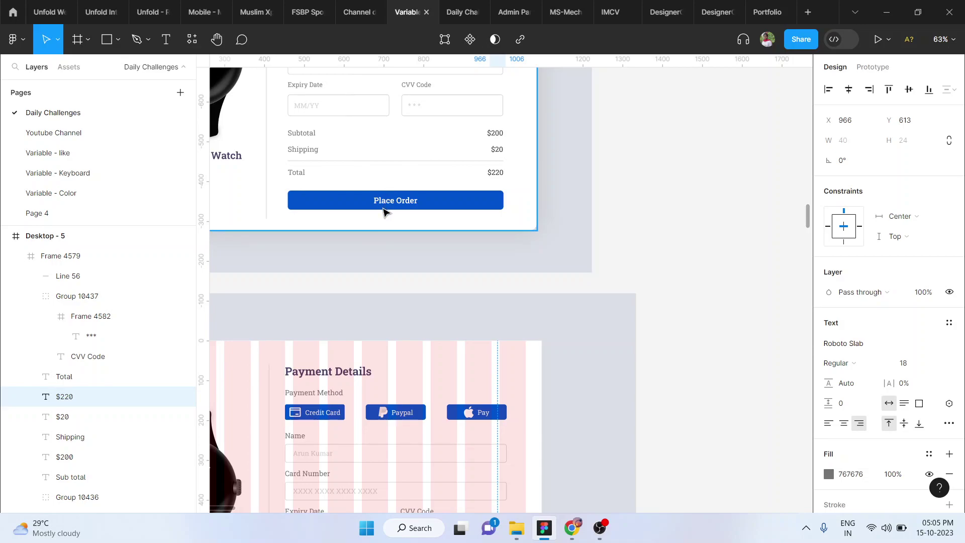
ctrl+scroll(383, 211, down, 5)
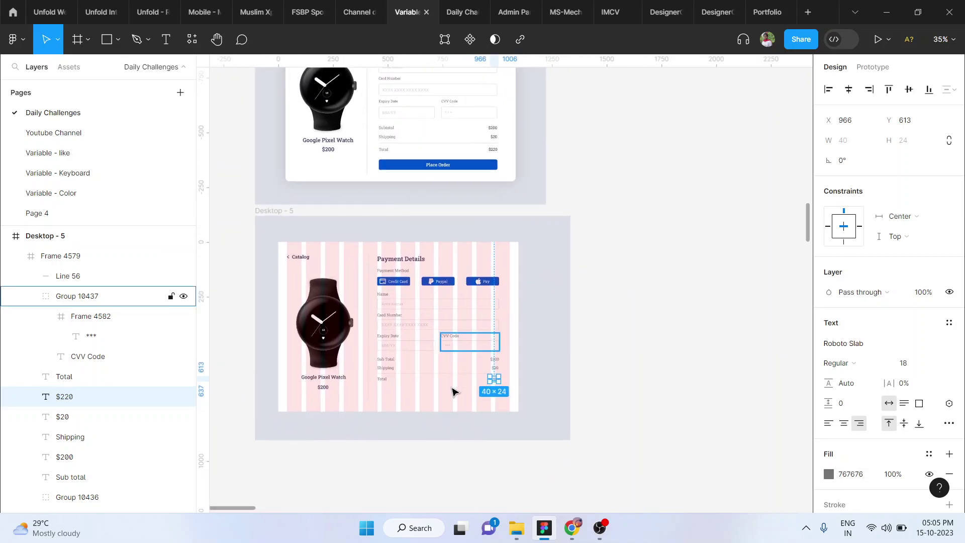
click(454, 391)
ctrl+scroll(452, 389, up, 5)
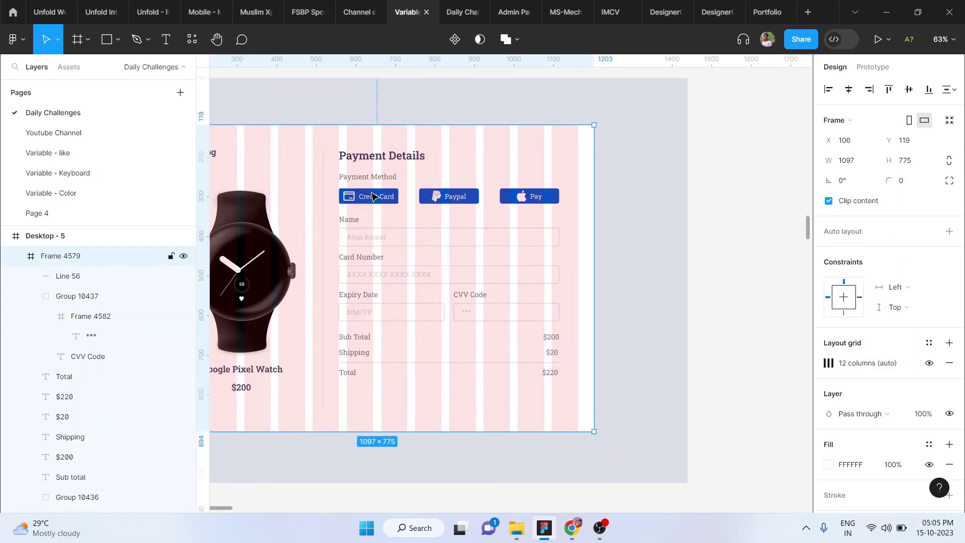
click(372, 197)
double_click(371, 198)
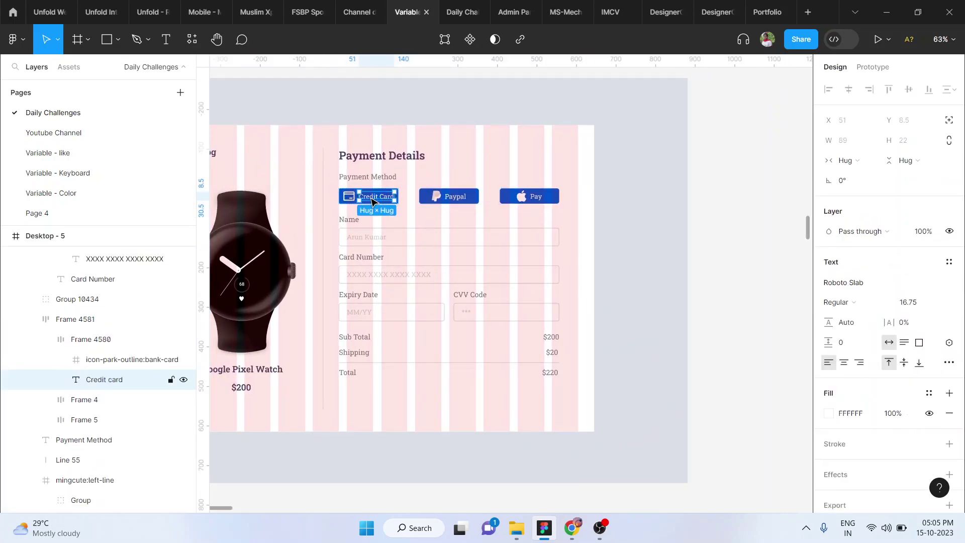
key(ctrl+d)
drag(467, 408, 450, 410)
drag(425, 196, 462, 404)
double_click(551, 455)
key(Escape)
- Wrap the copied label in an auto layout frame and fill it with 0052CC sampled from the Pay button
key(shift+a)
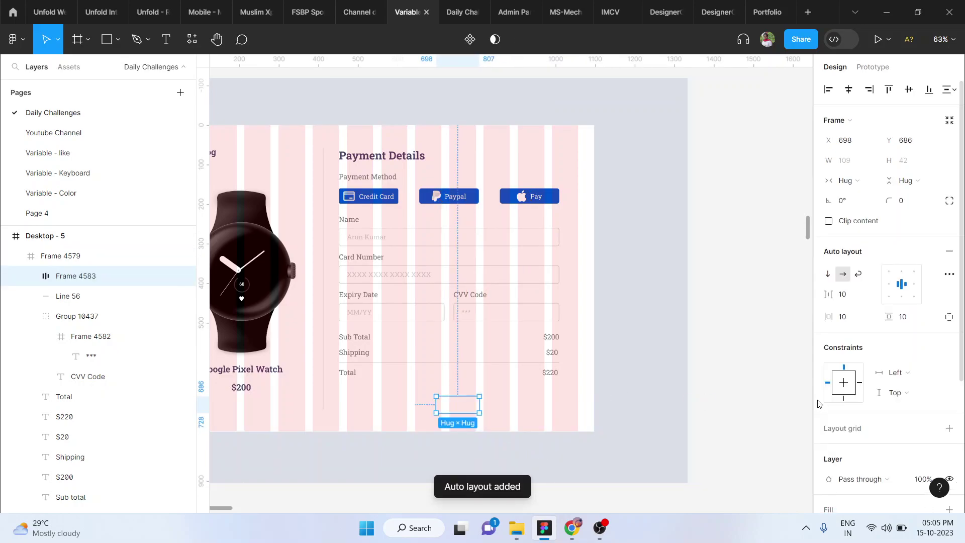
key(i)
click(554, 195)
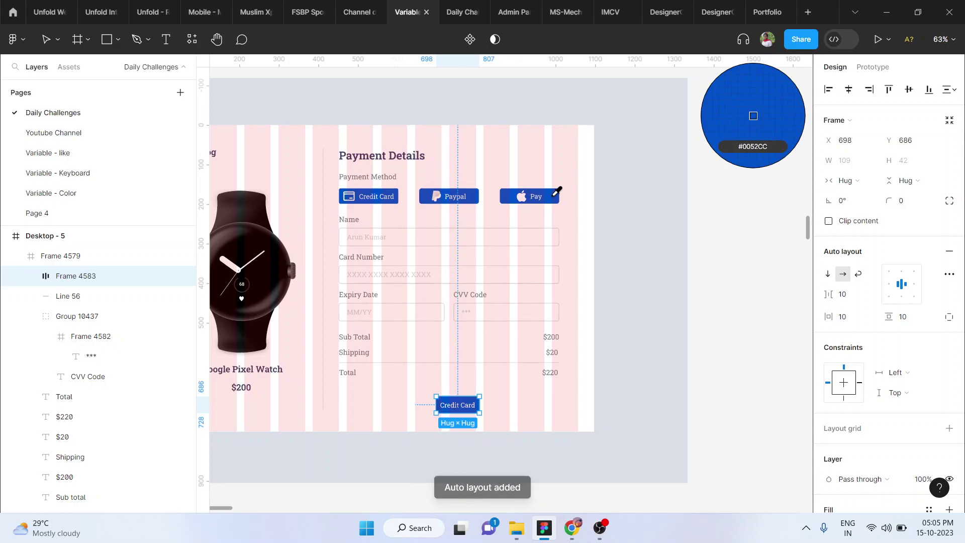
- Set the new button's horizontal padding to 108 and move it to X 452, Y 676, aligned with the Total label
scroll(877, 384, down, 2)
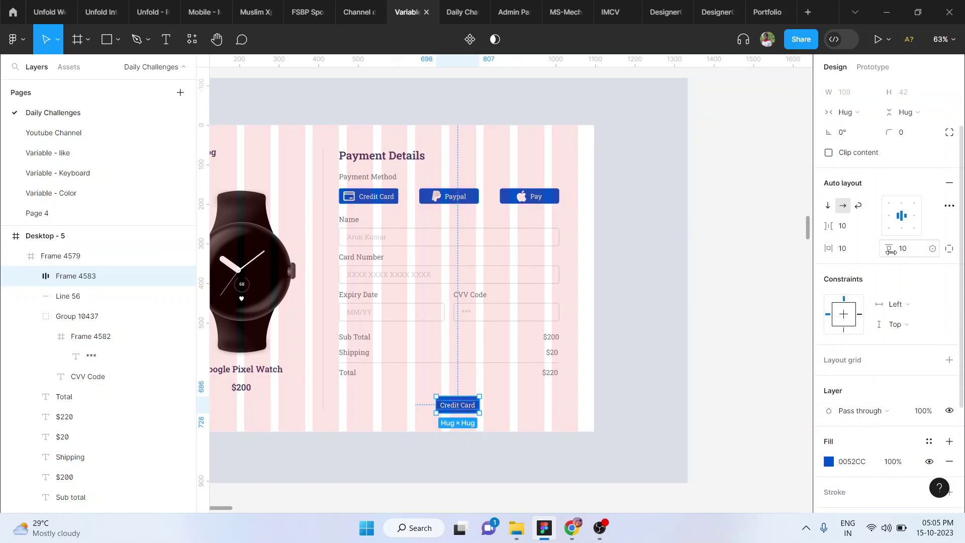
drag(832, 248, 955, 261)
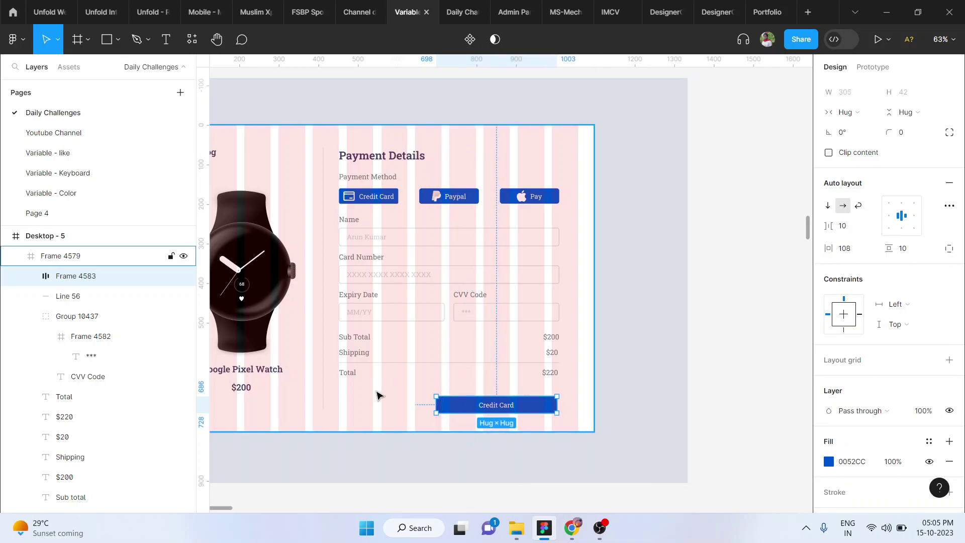
scroll(366, 400, up, 5)
drag(573, 422, 399, 420)
scroll(449, 421, down, 5)
scroll(445, 421, up, 3)
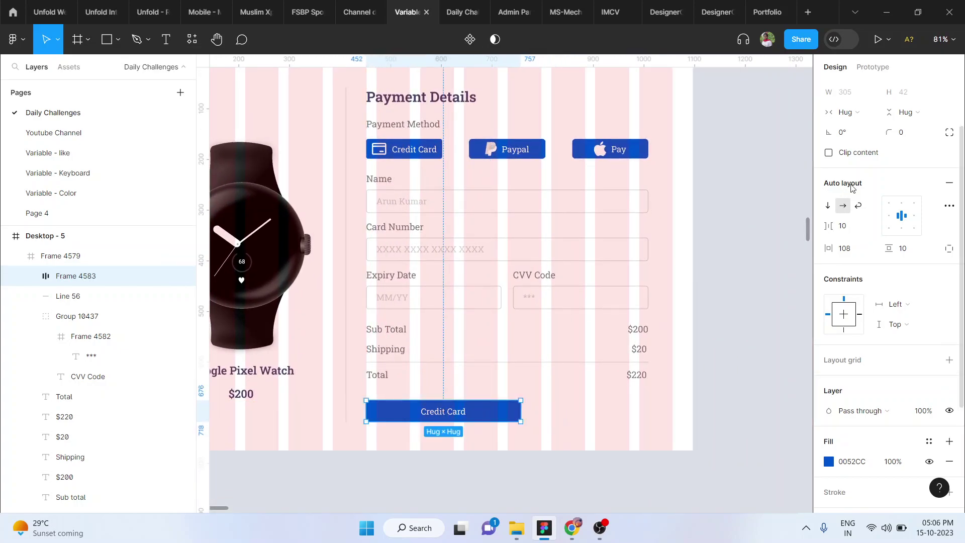
- Set the new button's corner radius to 5, vertical padding to 13 and horizontal padding to 232
drag(890, 132, 950, 131)
drag(888, 246, 899, 251)
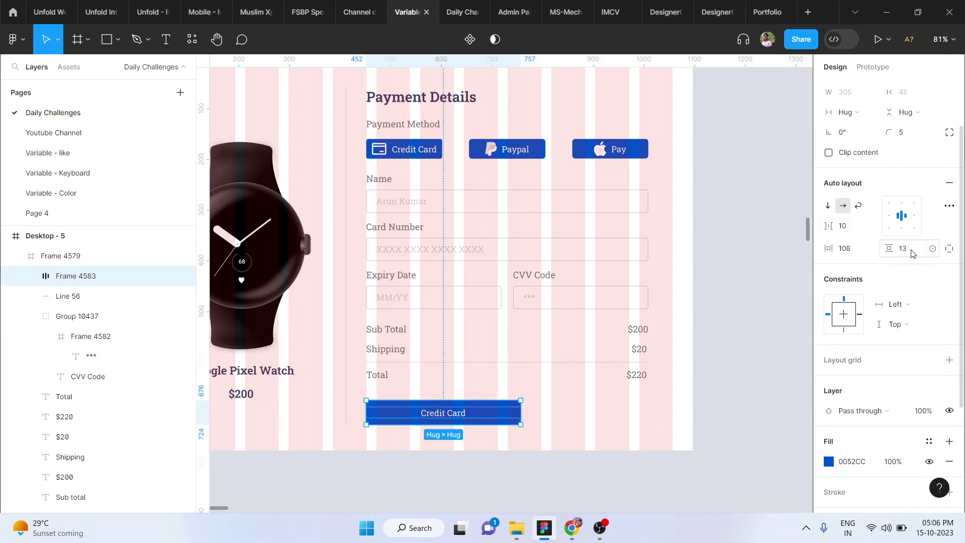
drag(828, 248, 23, 252)
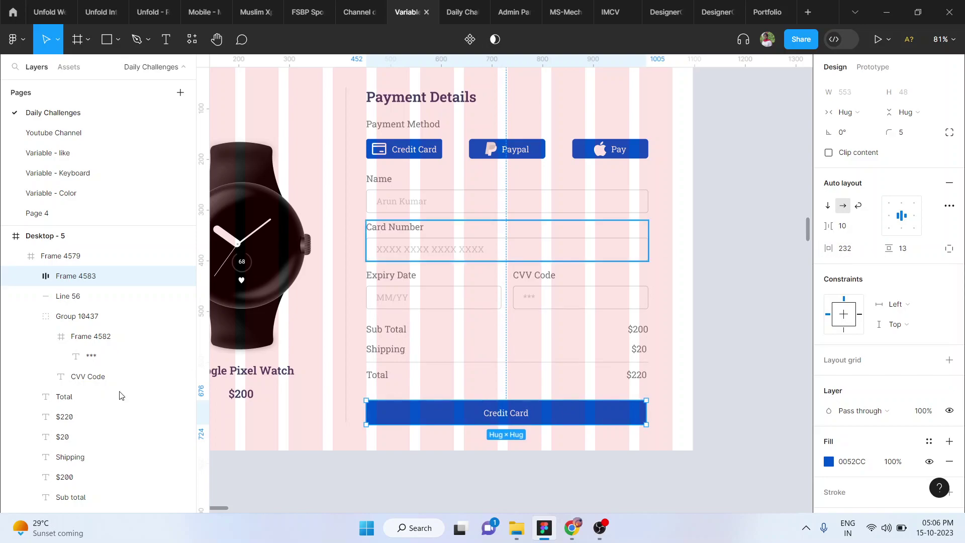
- Place vertical guides along both edges of the payment fields and set the new button's horizontal padding to 234
drag(628, 380, 651, 385)
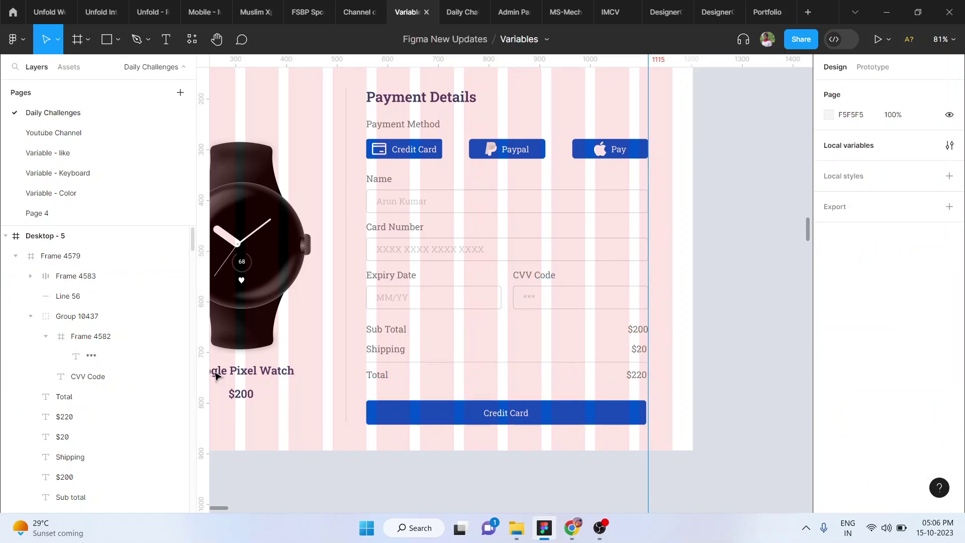
drag(348, 371, 366, 392)
click(523, 423)
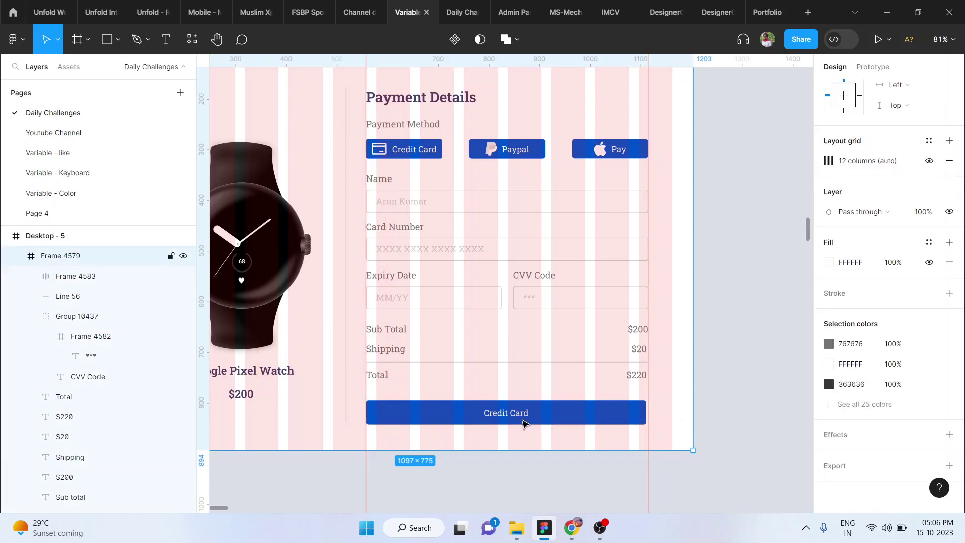
click(523, 422)
scroll(560, 405, up, 5)
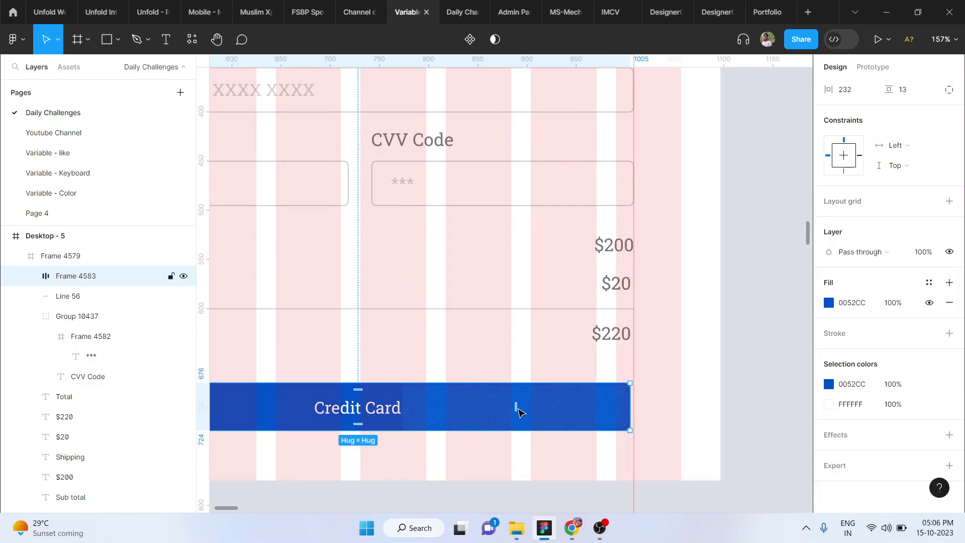
scroll(858, 250, up, 5)
click(857, 317)
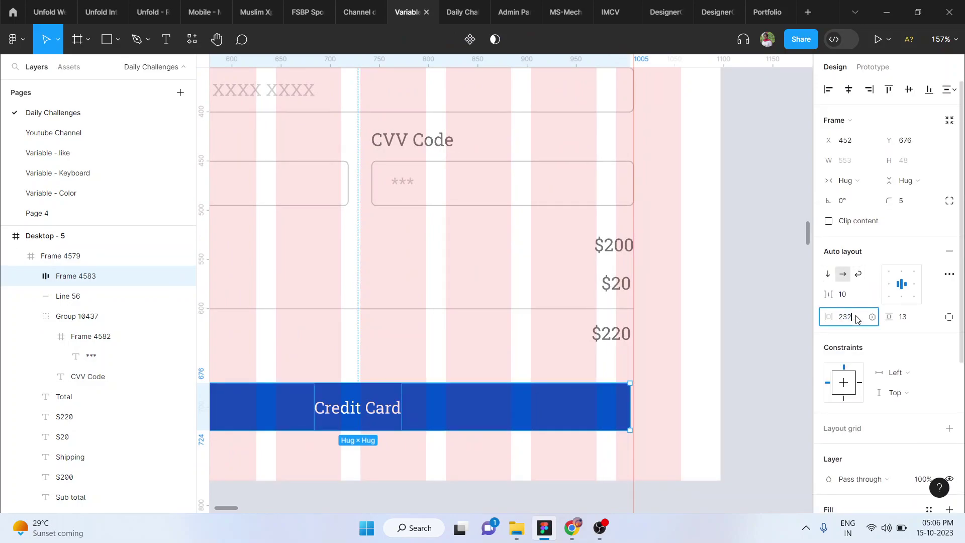
text(234)
key(Return)
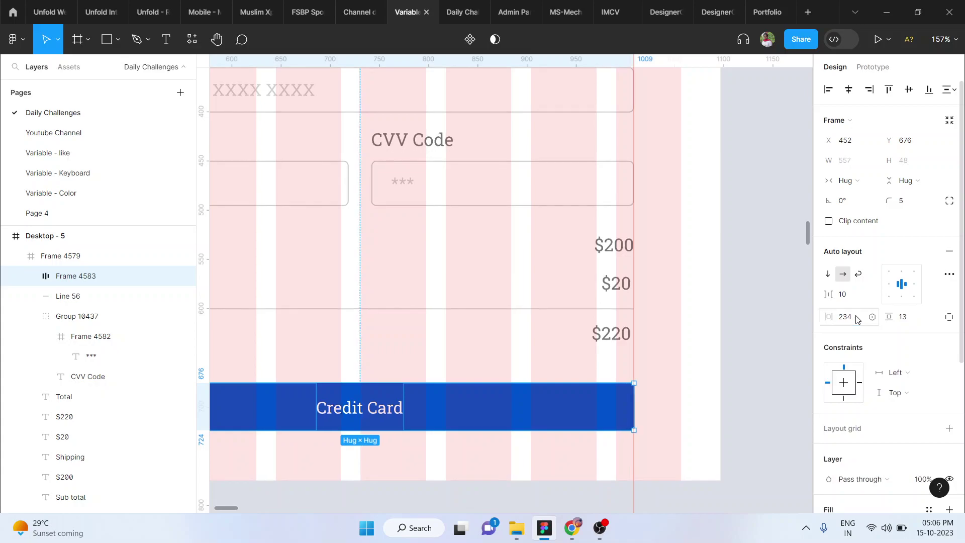
key(Escape)
- Change the label of the wide blue button below Total to "Place Order"
scroll(717, 376, down, 5)
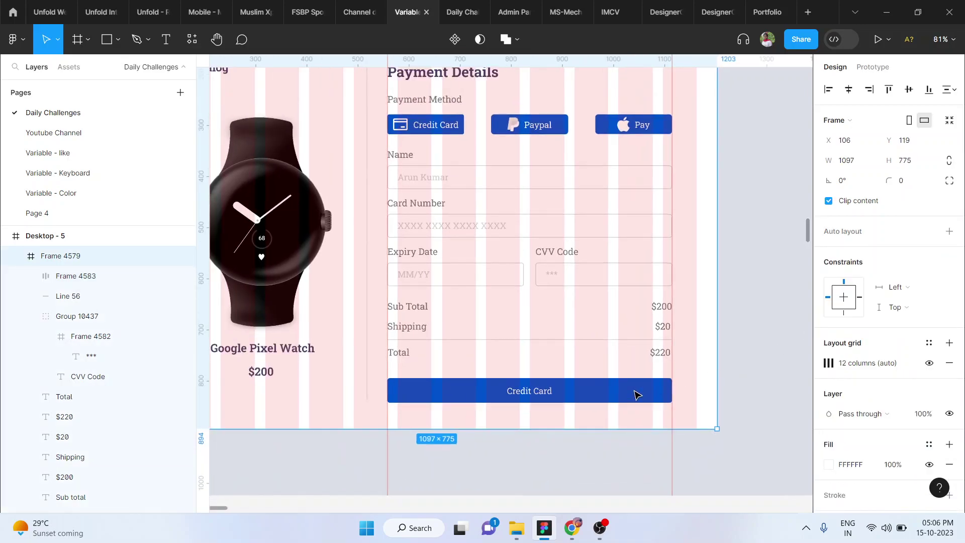
click(618, 397)
click(541, 391)
double_click(541, 391)
key(ctrl+a)
text(Plcae)
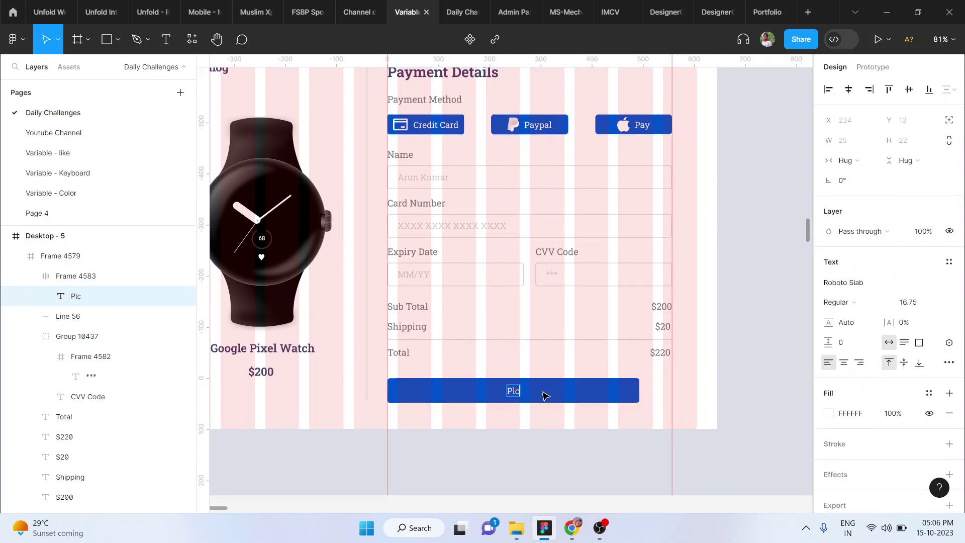
key(BackSpace)
key(BackSpace)
key(BackSpace)
text(ace Order)
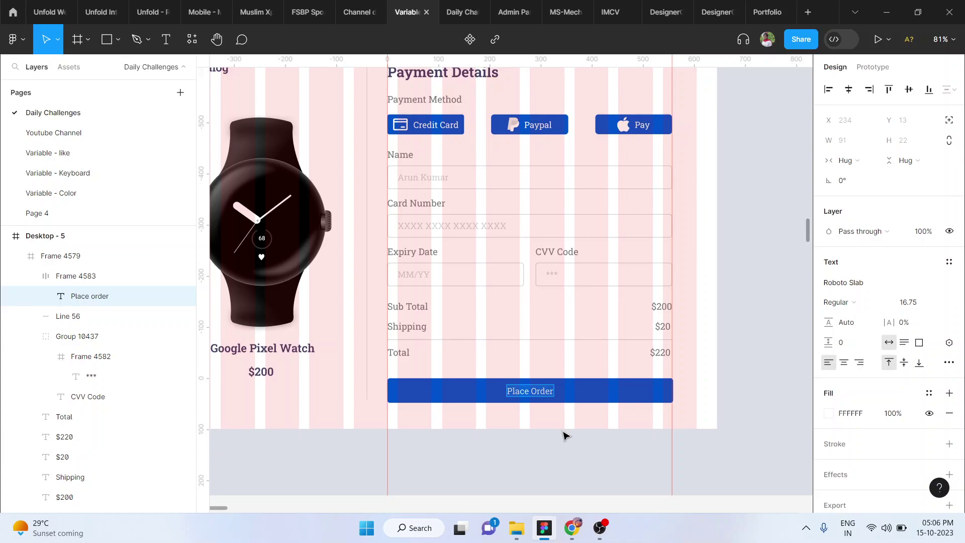
- Set the Place Order label's font weight to SemiBold and deselect it
click(854, 301)
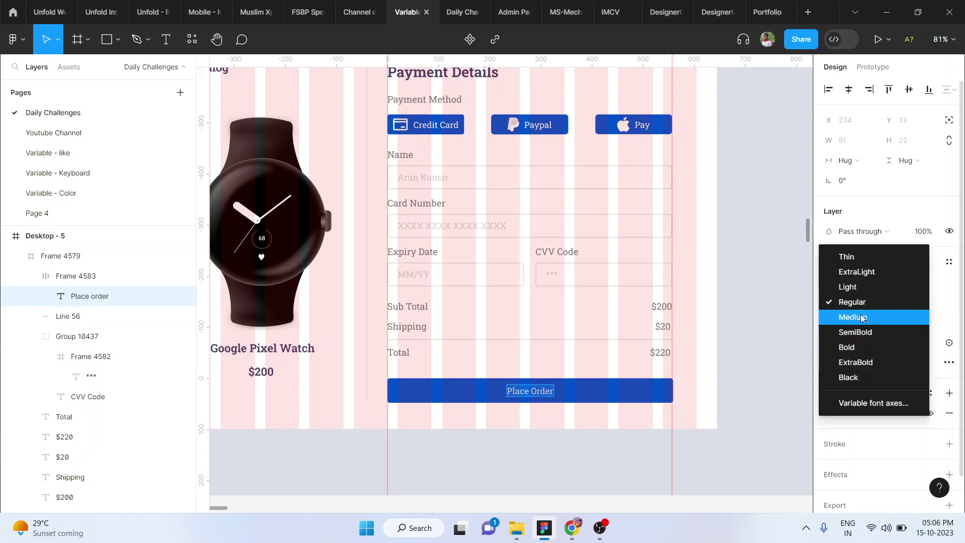
click(861, 332)
key(Escape)
key(Escape)
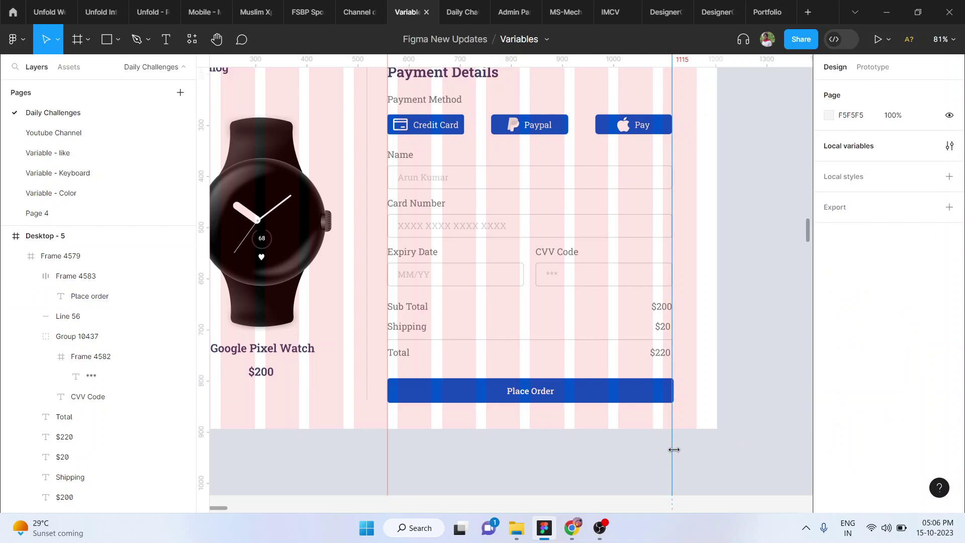
- Remove the vertical guides and hide the 12-column layout grid of the white checkout frame
drag(675, 455, 392, 459)
scroll(392, 459, down, 5)
scroll(453, 402, left, 1)
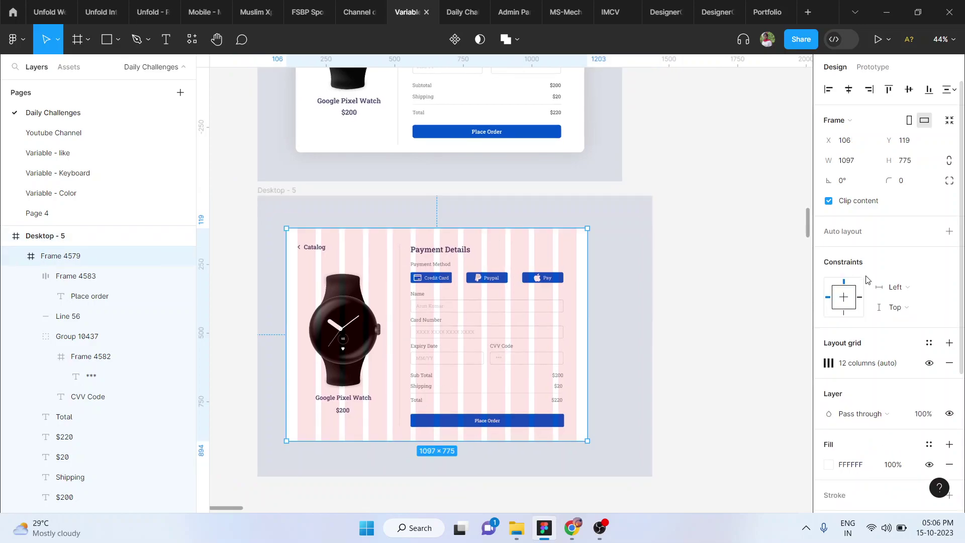
click(928, 362)
- Examine the checkout design without its grid, up close and as a whole
scroll(495, 306, up, 4)
scroll(495, 306, down, 3)
scroll(495, 305, left, 5)
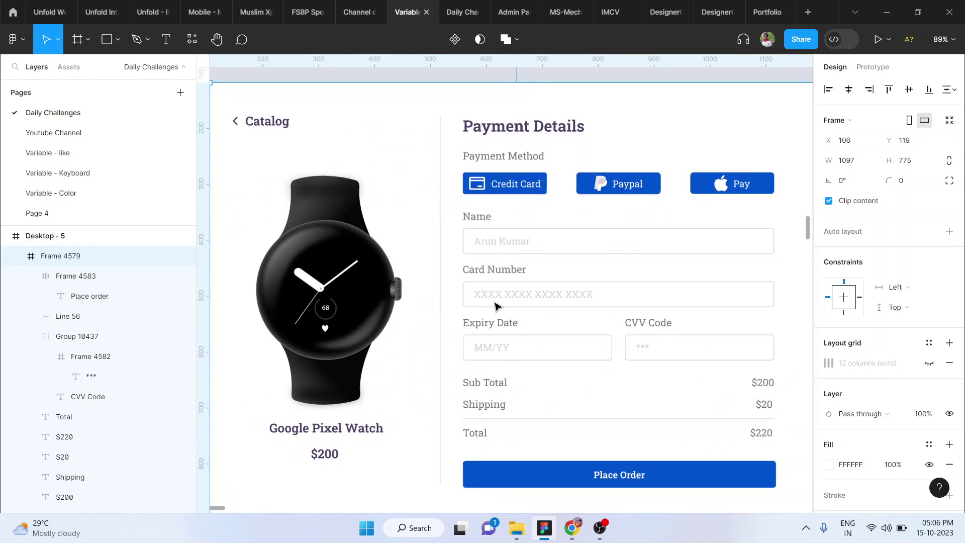
scroll(495, 306, down, 2)
scroll(494, 306, right, 1)
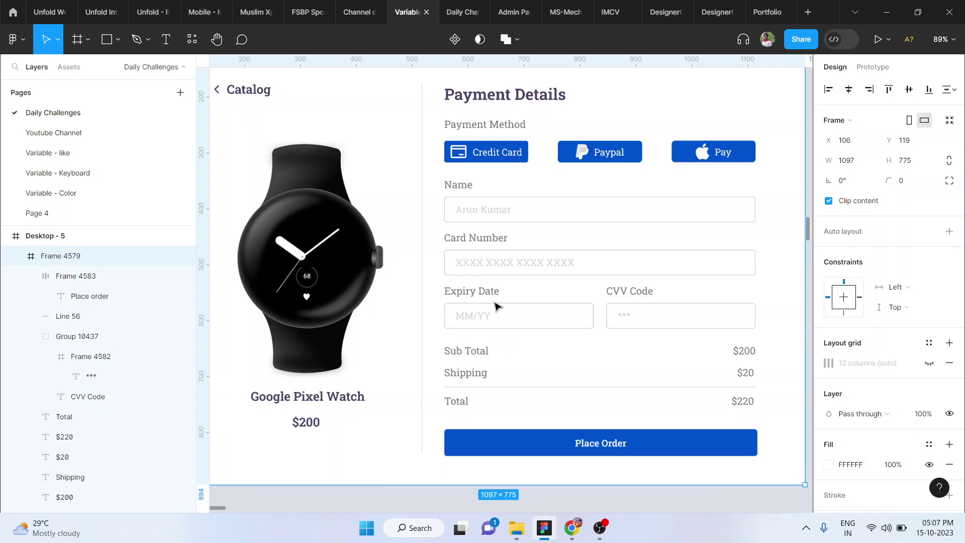
scroll(495, 306, down, 3)
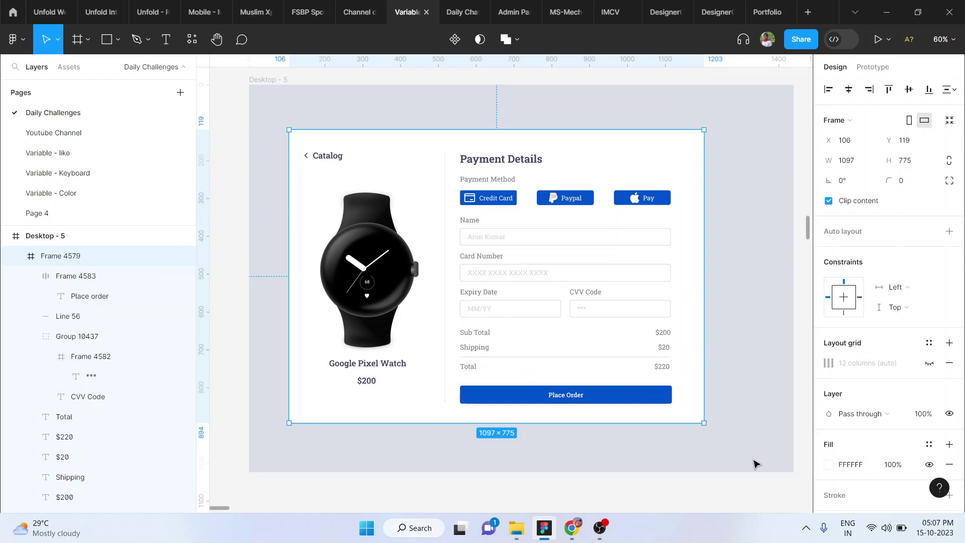
click(748, 487)
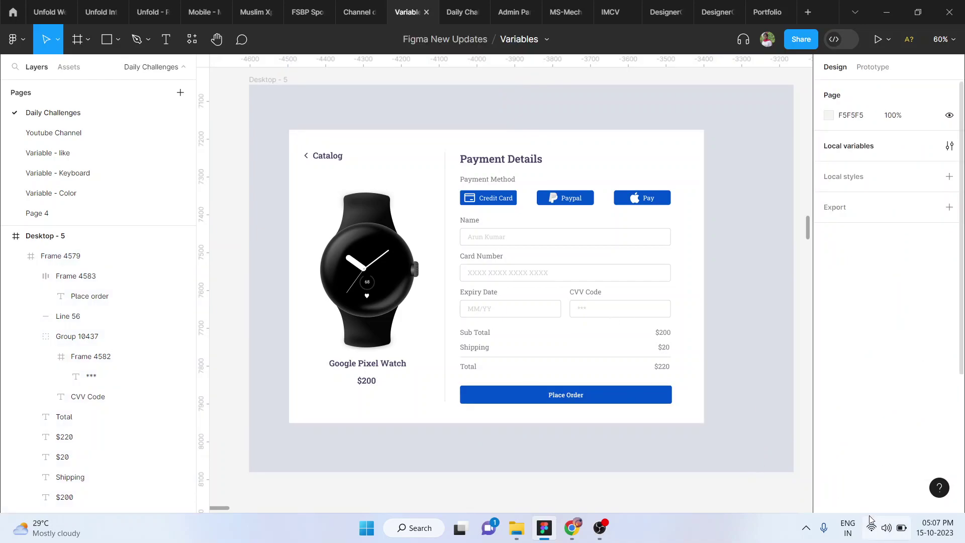